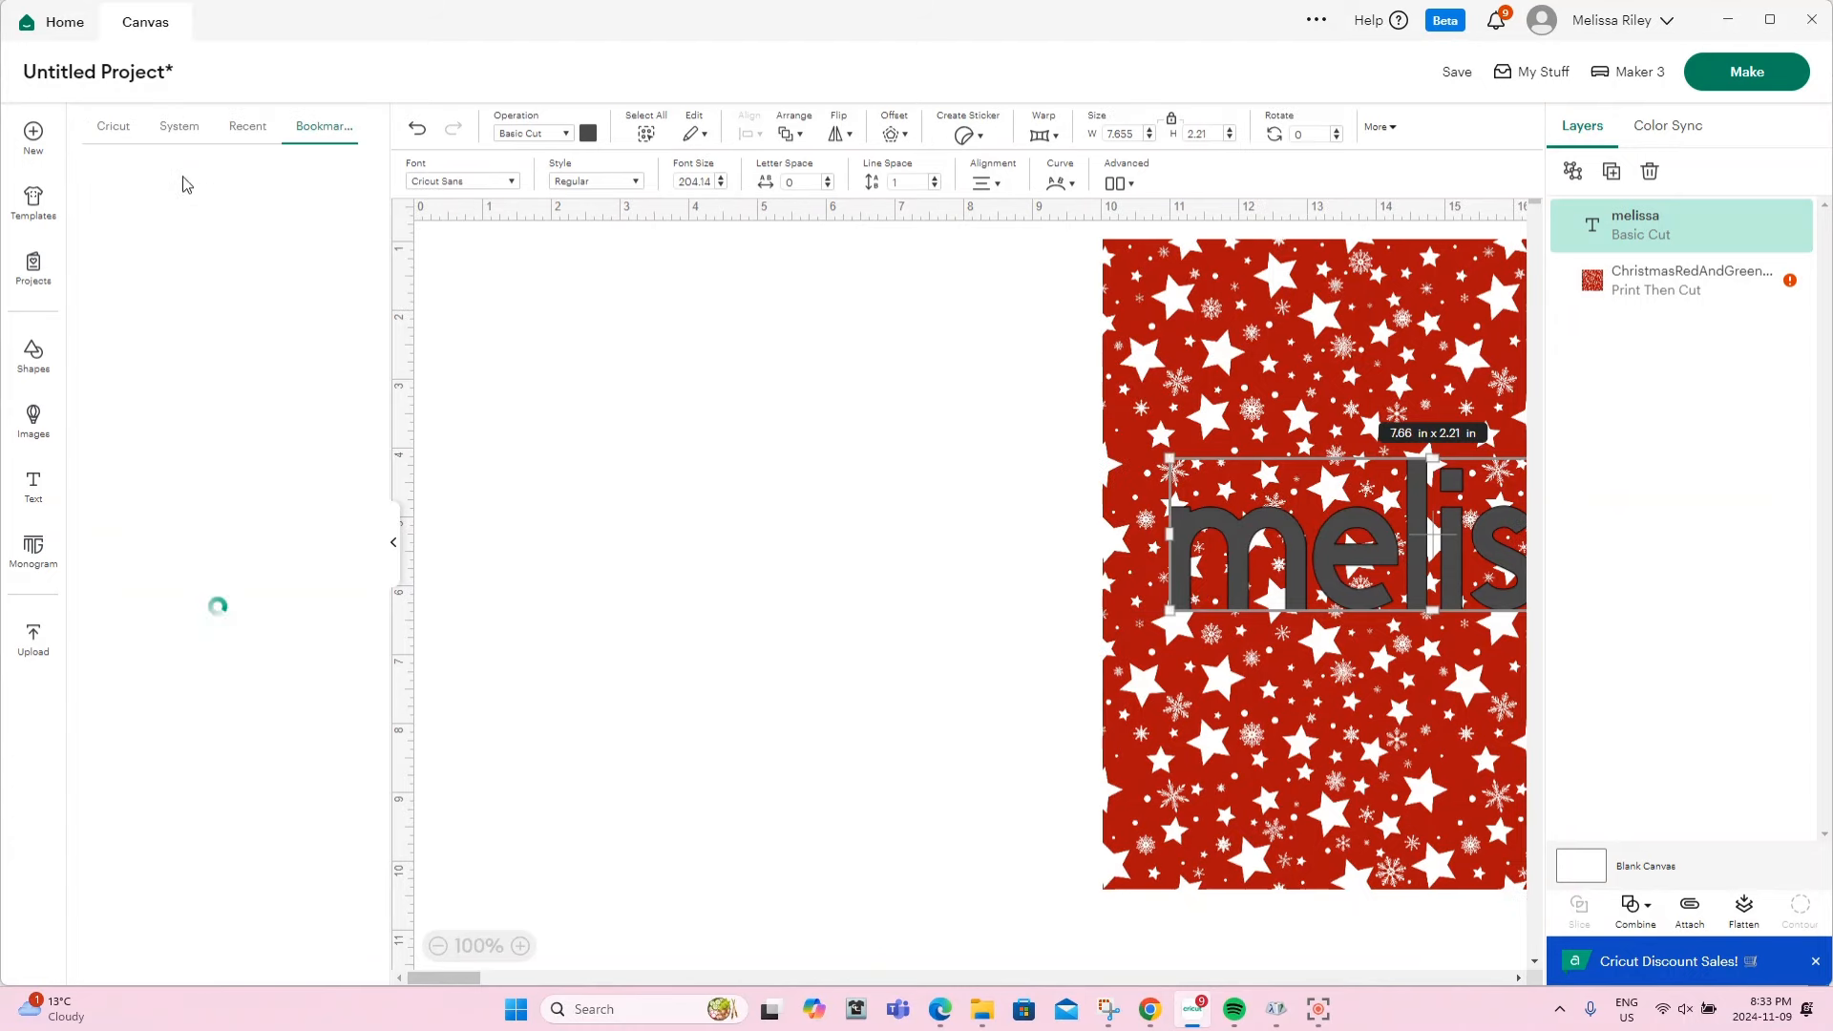
# Change the name text's font to the bookmarked BFC Stylish Safari
pyautogui.scroll(-5, 313, 512)
pyautogui.click(315, 676)
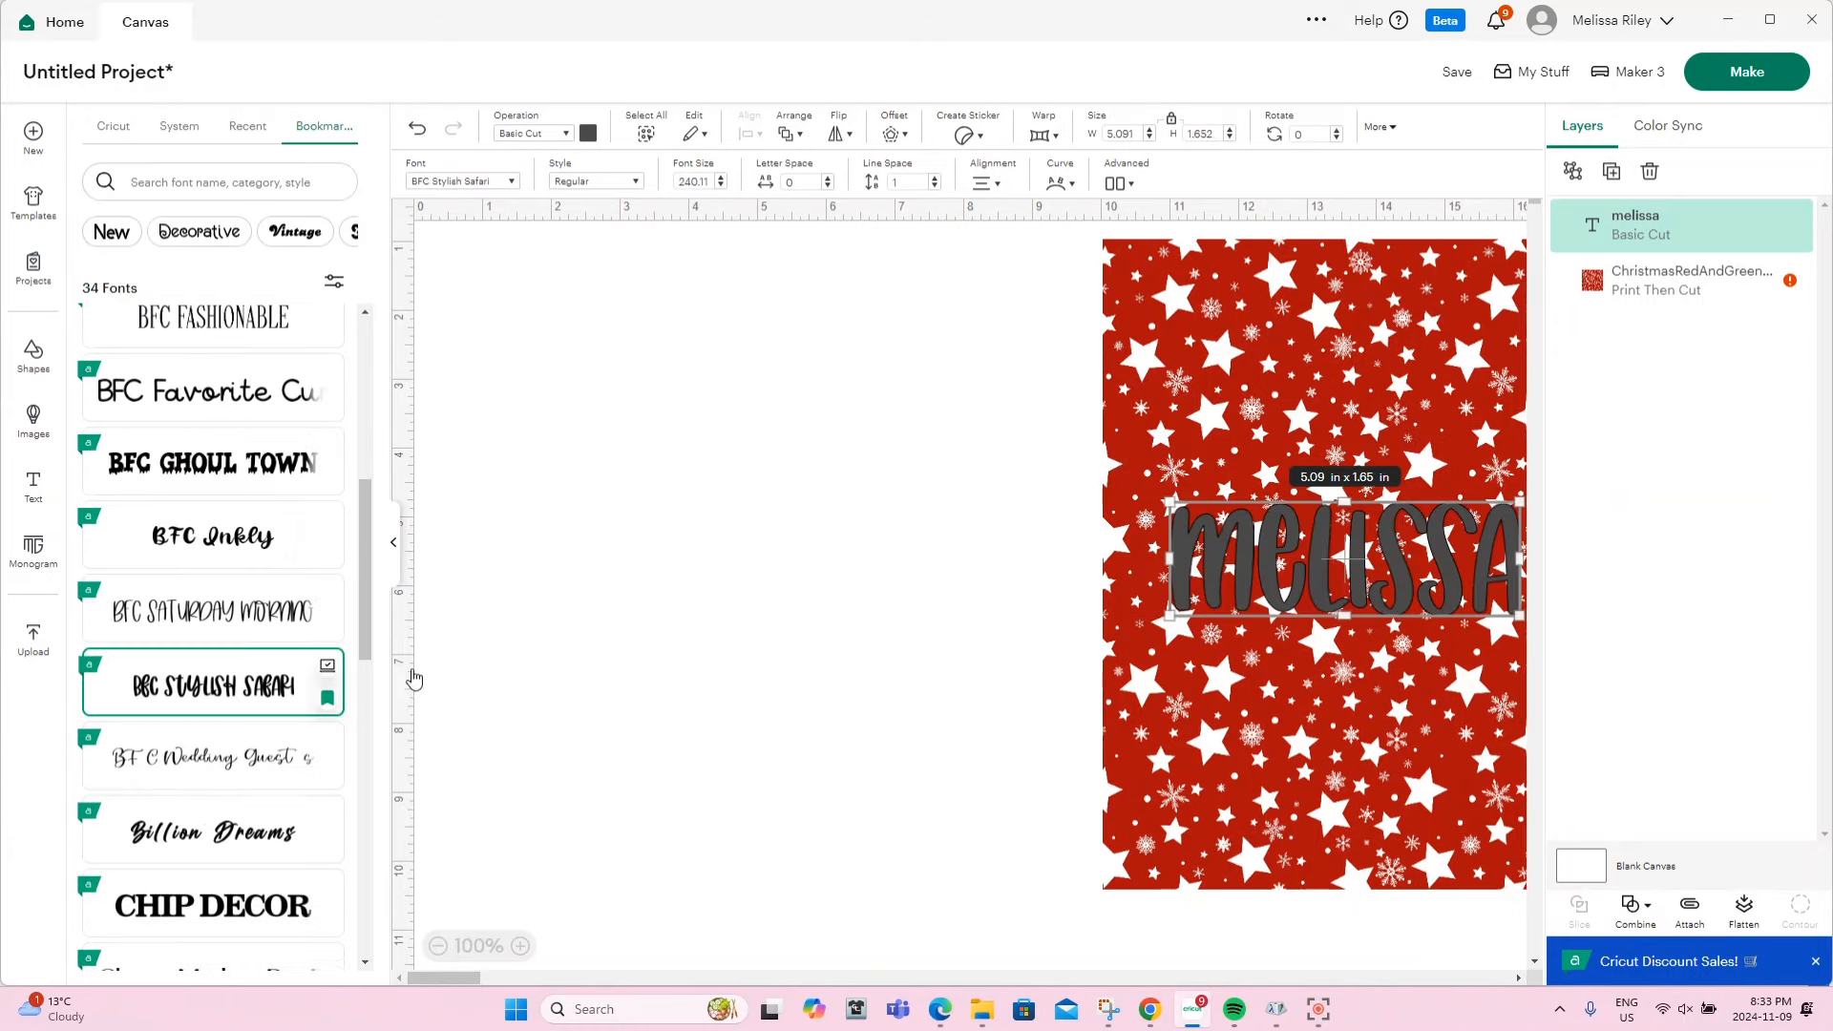
pyautogui.click(758, 646)
pyautogui.click(1102, 563)
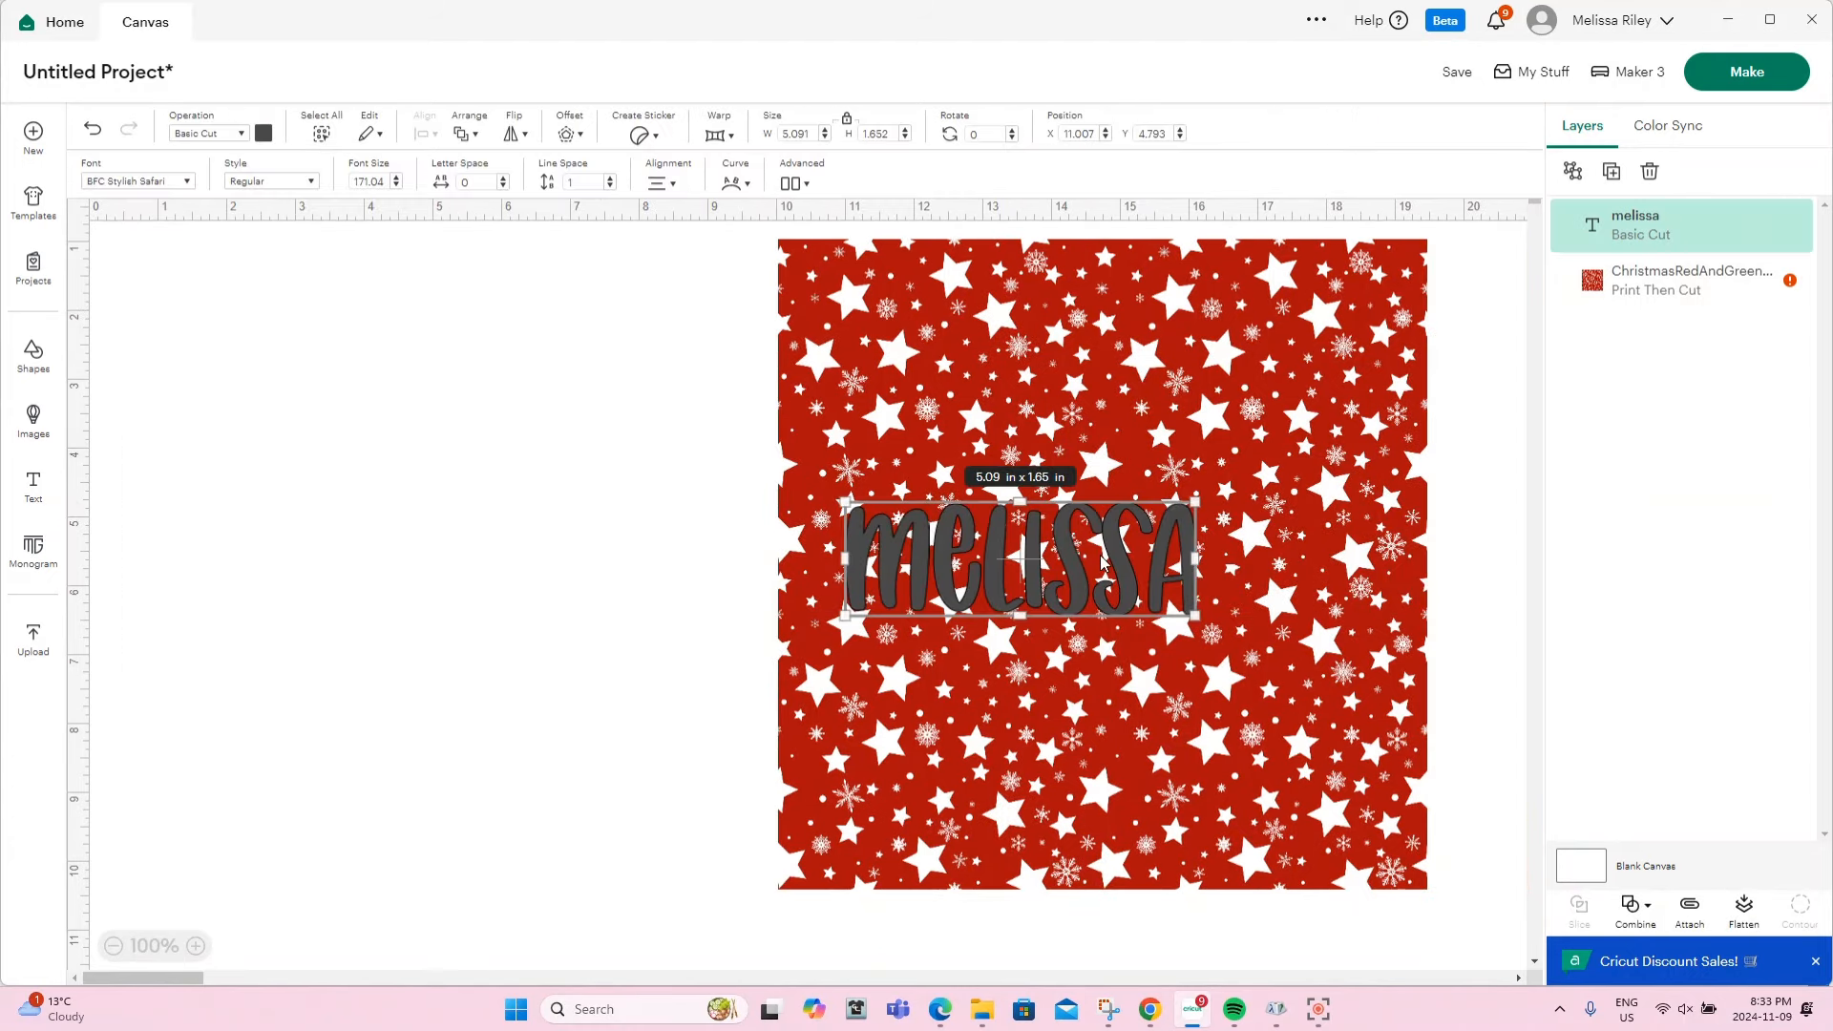
# Browse the bookmarked fonts and set the name text's font to DTC Honey Syrup
pyautogui.click(165, 181)
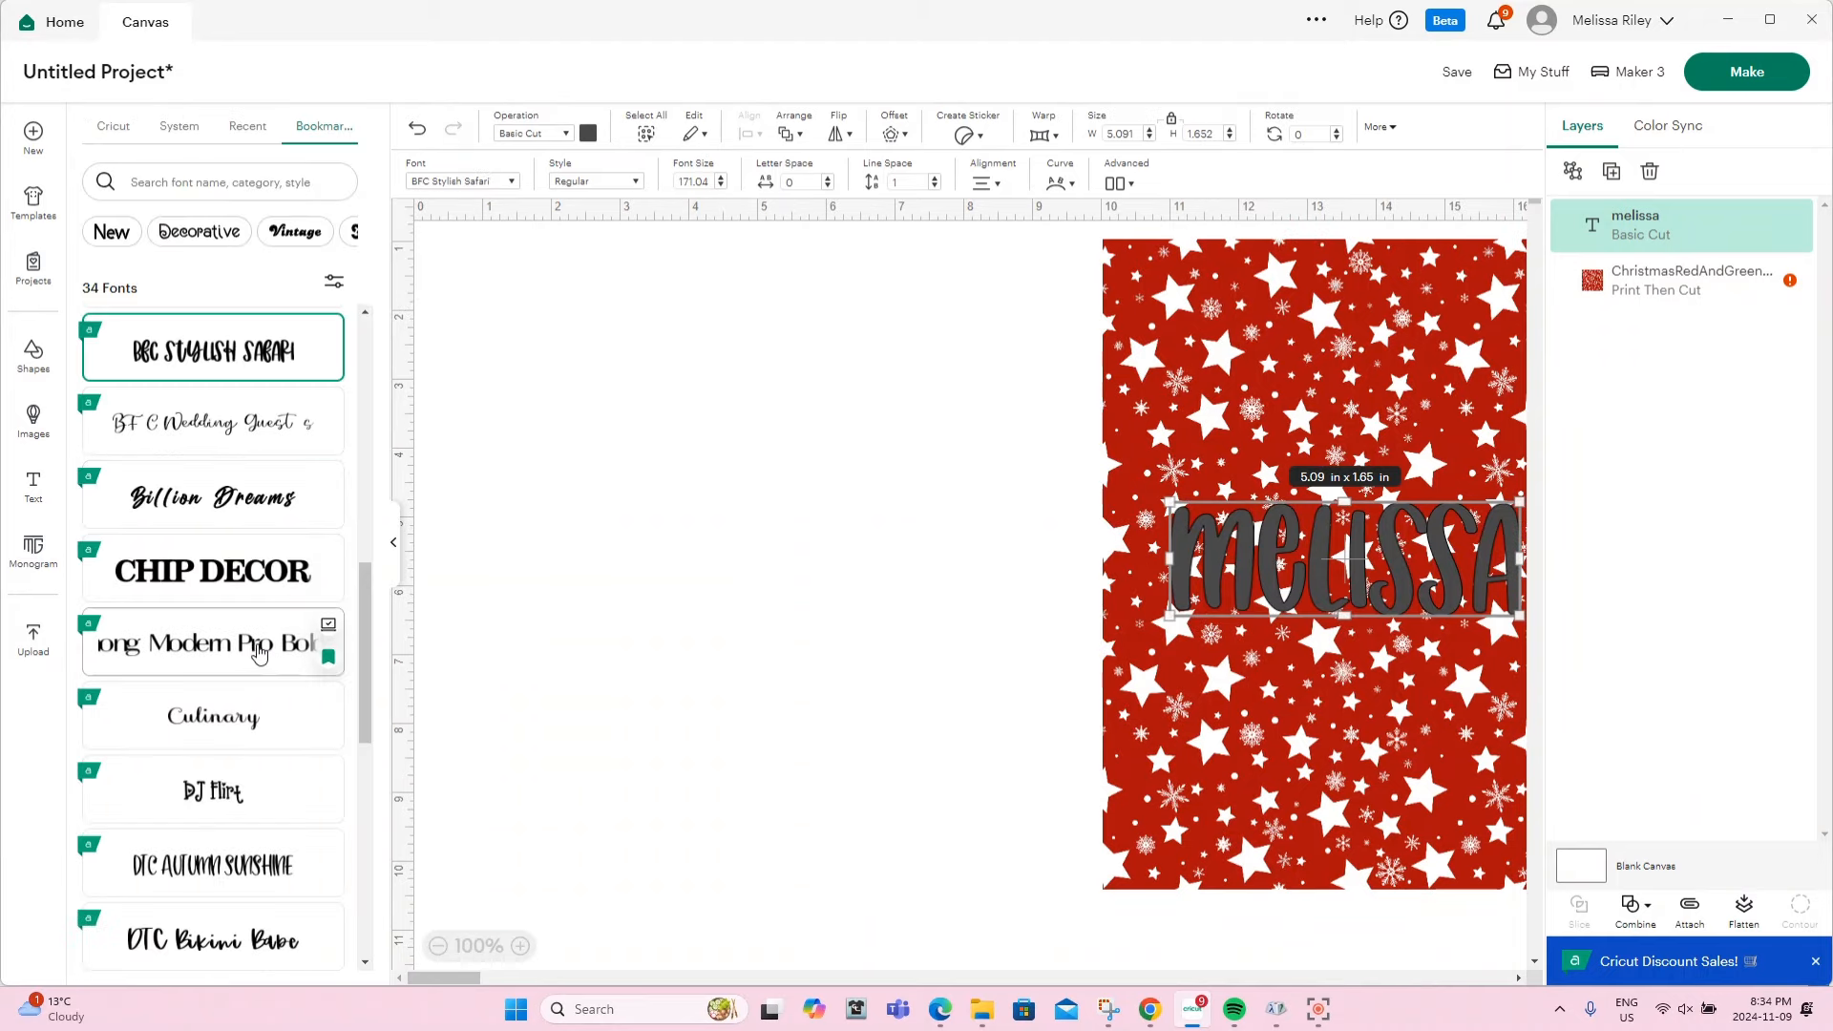
pyautogui.scroll(3, 258, 649)
pyautogui.scroll(3, 242, 640)
pyautogui.scroll(-6, 242, 638)
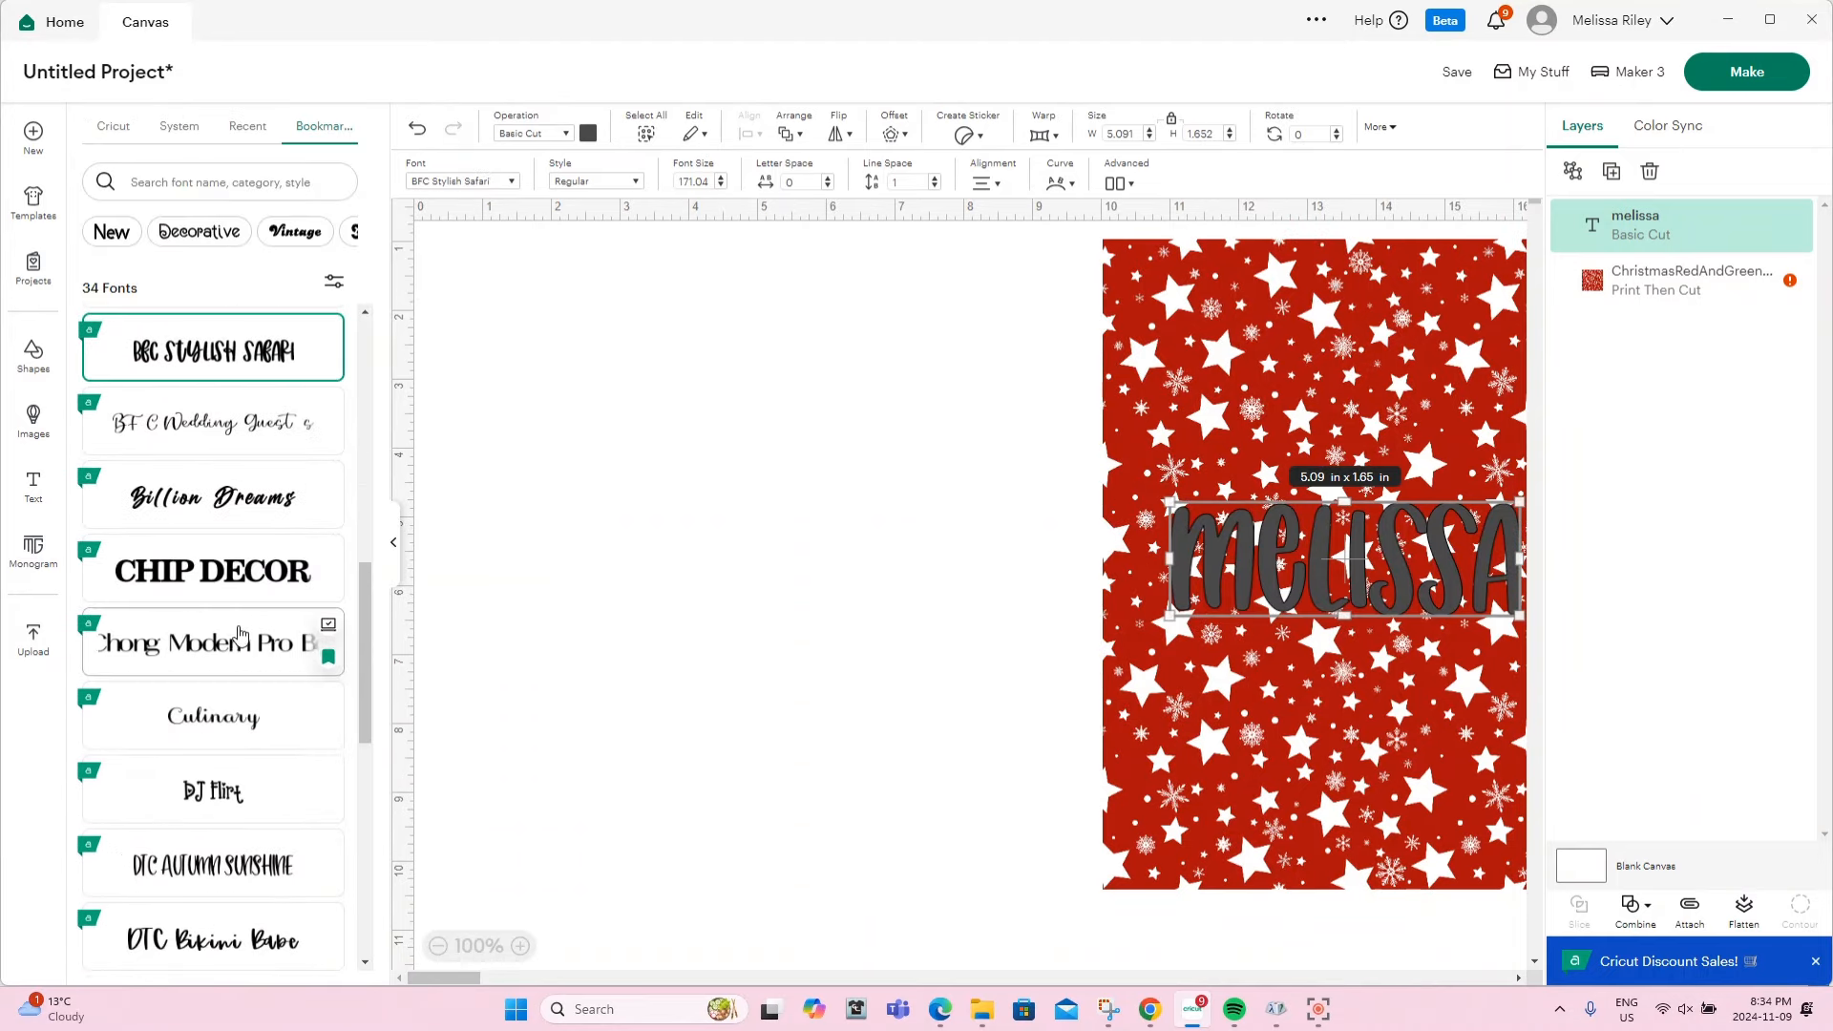
pyautogui.scroll(-2, 237, 633)
pyautogui.scroll(4, 237, 611)
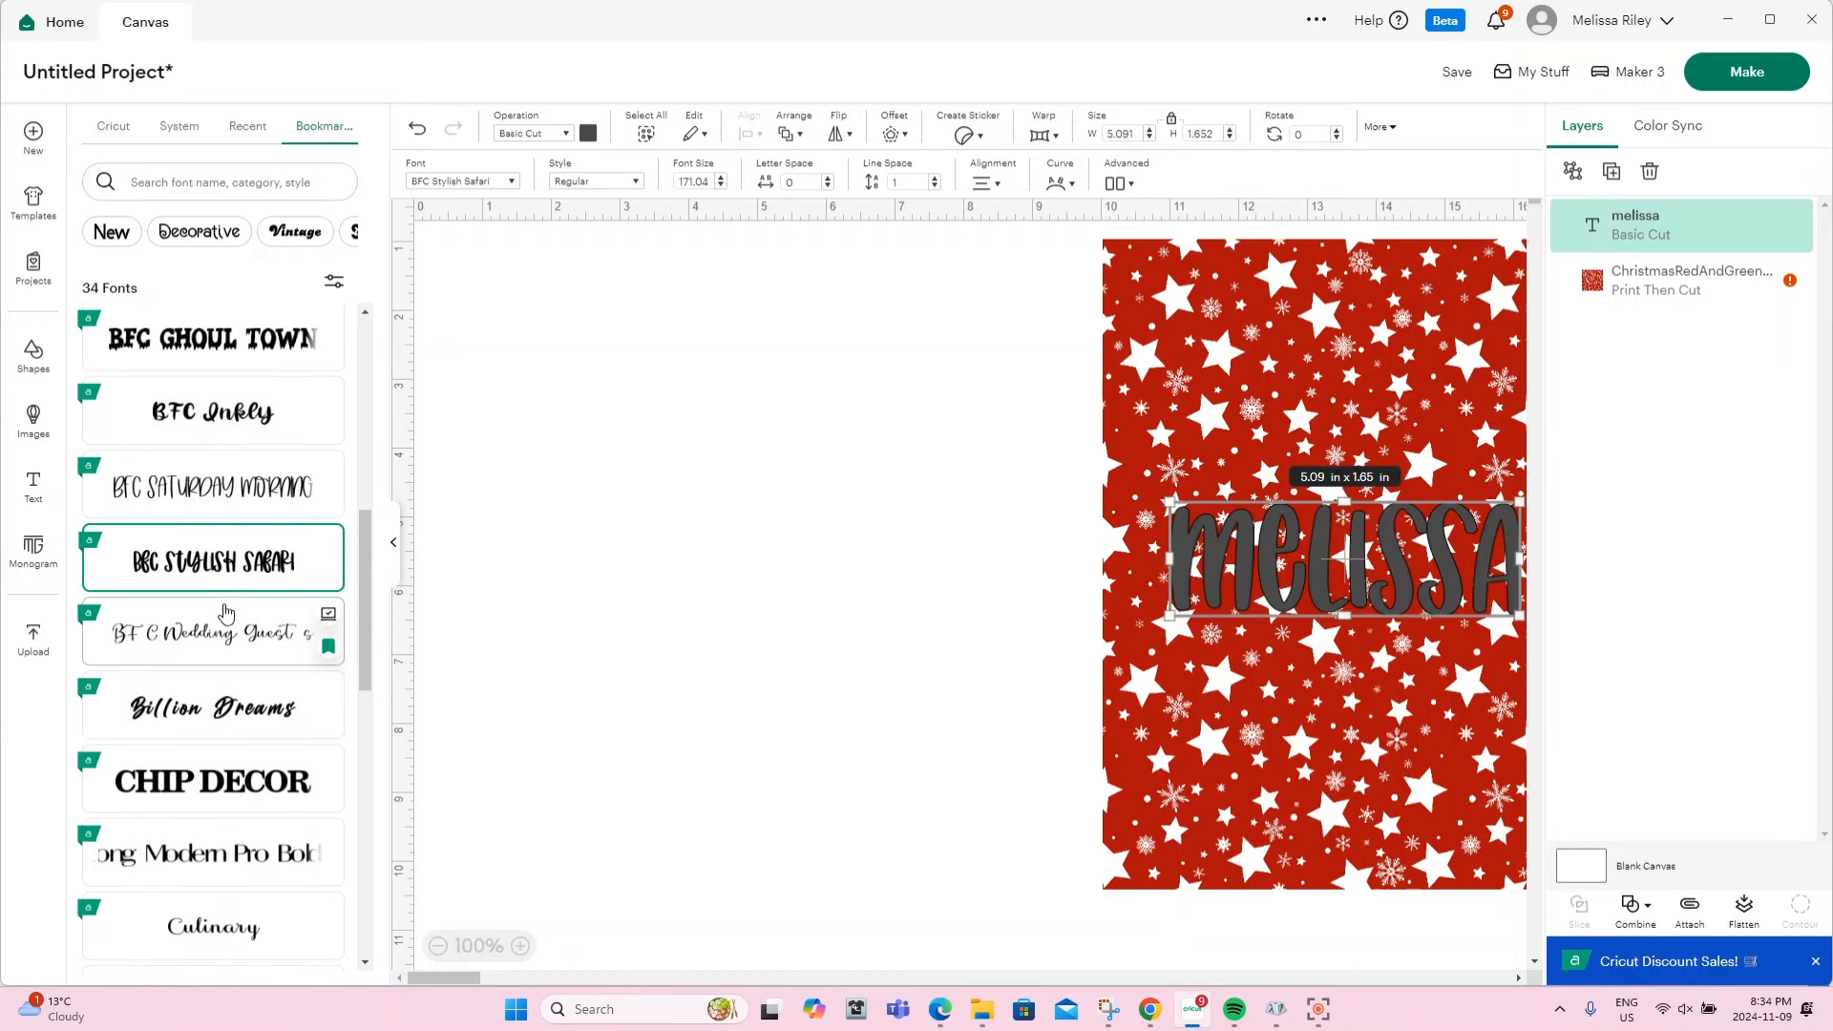
pyautogui.click(237, 573)
pyautogui.scroll(-9, 237, 564)
pyautogui.click(236, 544)
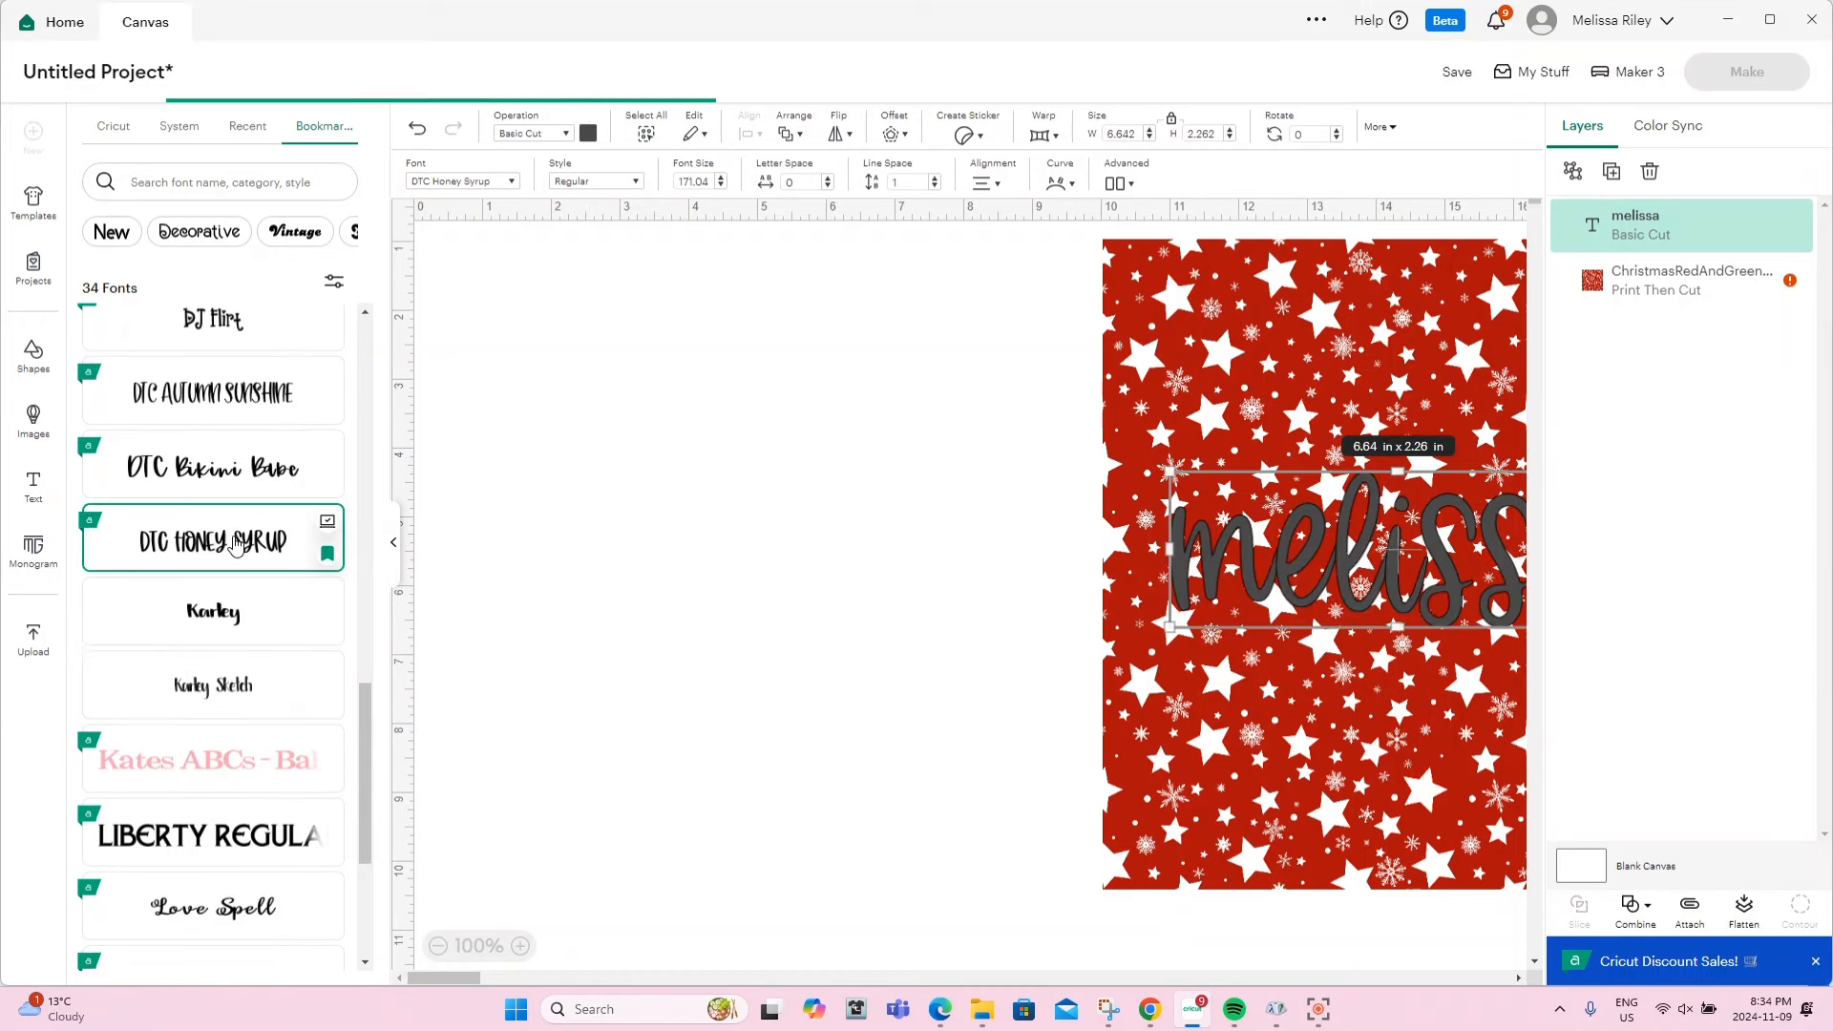
# Enlarge the name text to about 8.76 by 2.99 in and place it across the middle of the red Christmas pattern
pyautogui.click(721, 625)
pyautogui.moveTo(1059, 587); pyautogui.dragTo(1197, 622)
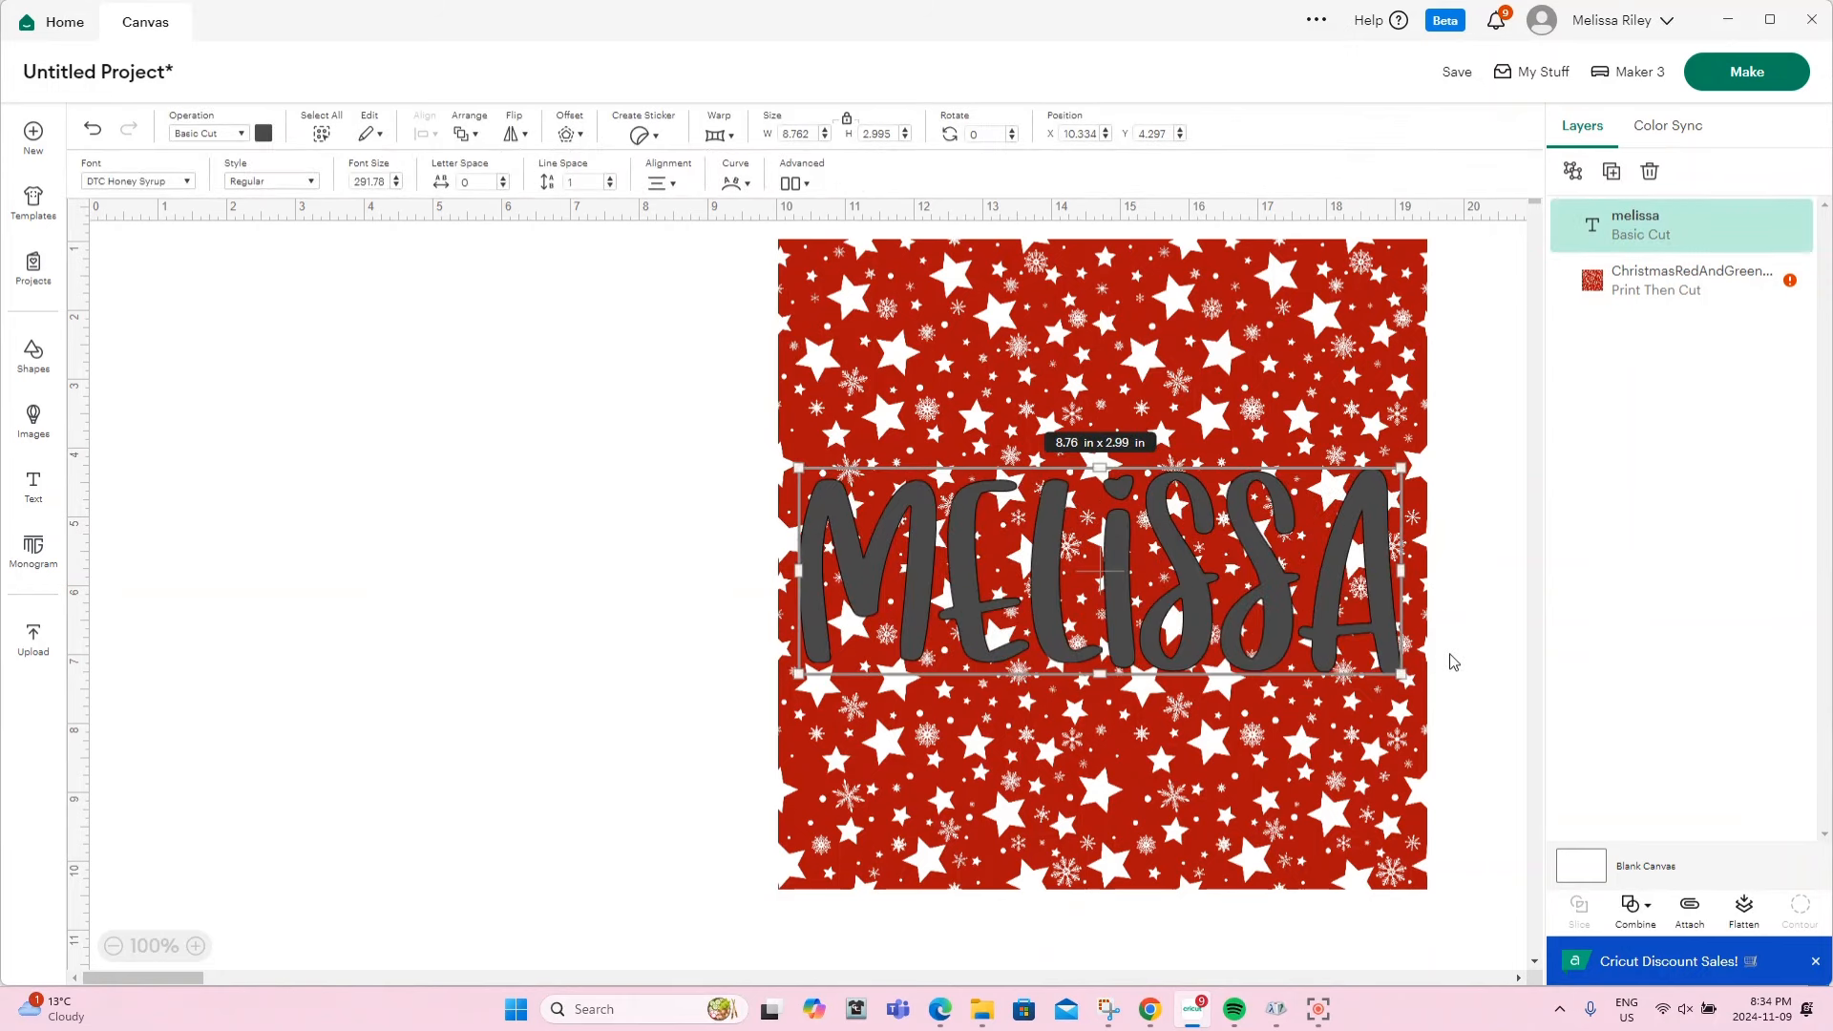
pyautogui.click(563, 683)
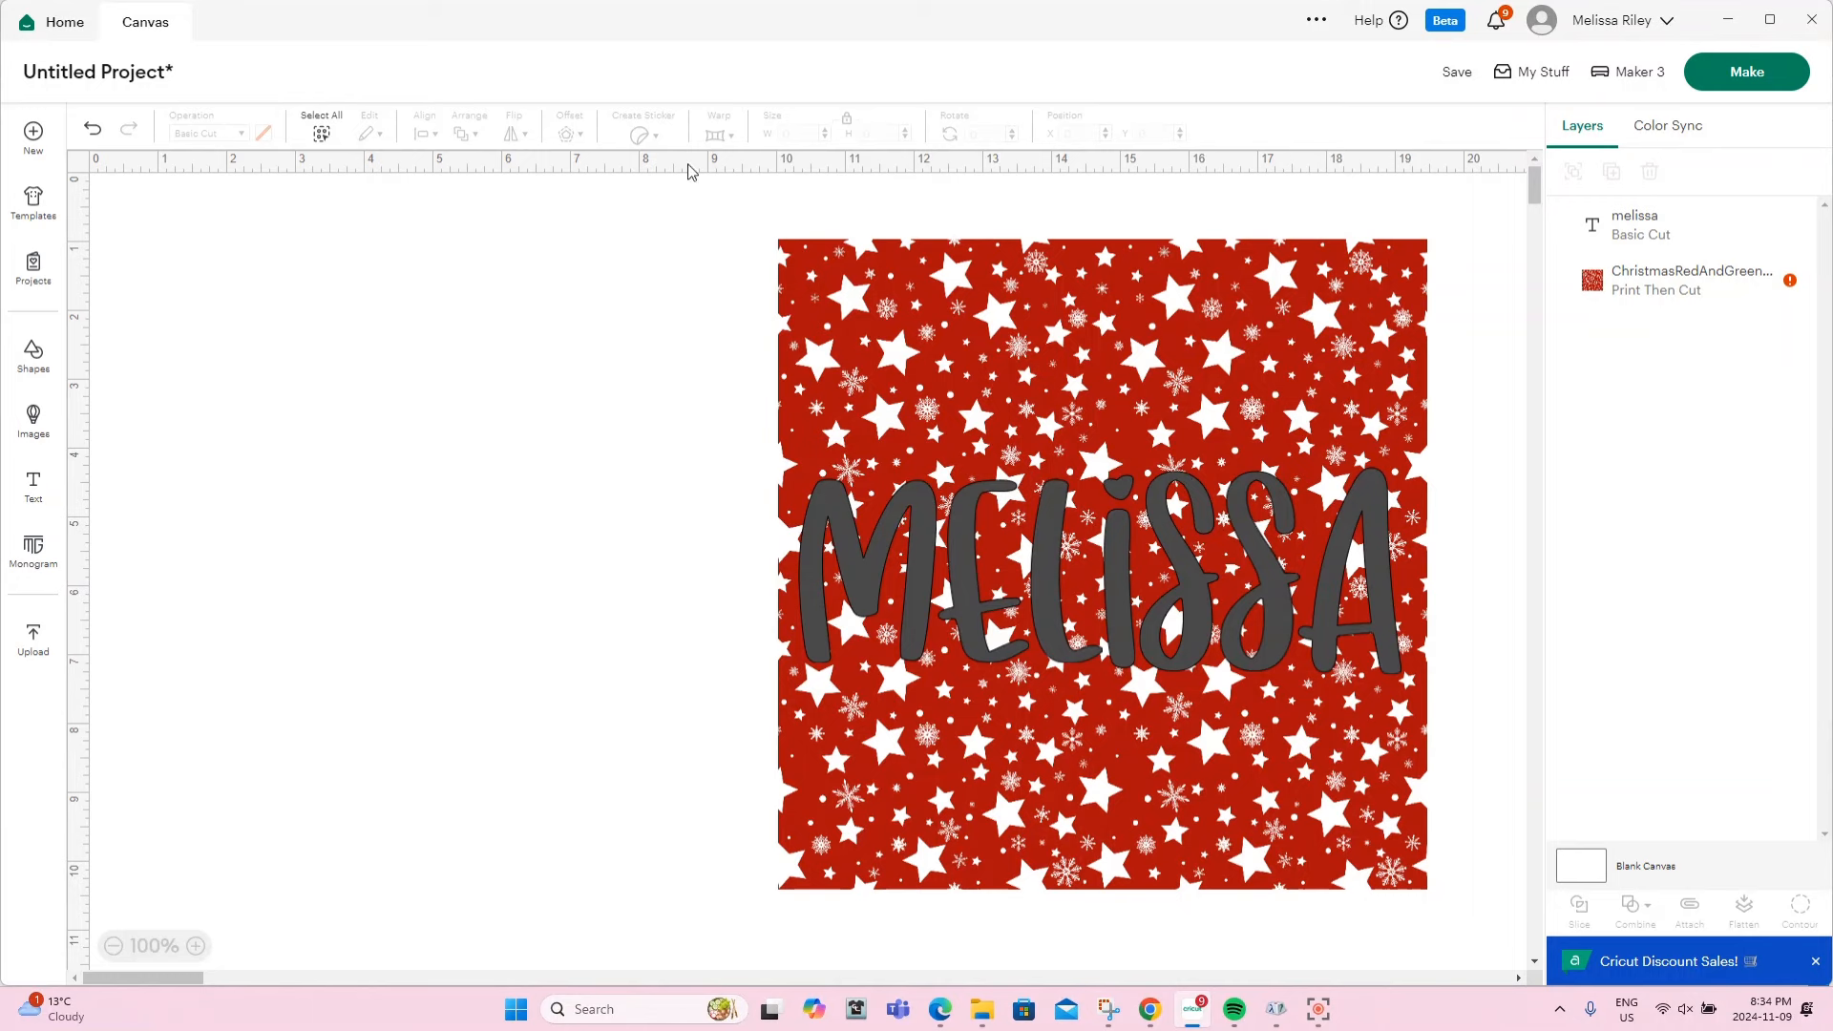
# Slice the name text and the pattern together, and delete the gray lettering and the surrounding pattern so only the patterned name is kept
pyautogui.moveTo(759, 229); pyautogui.dragTo(1459, 742)
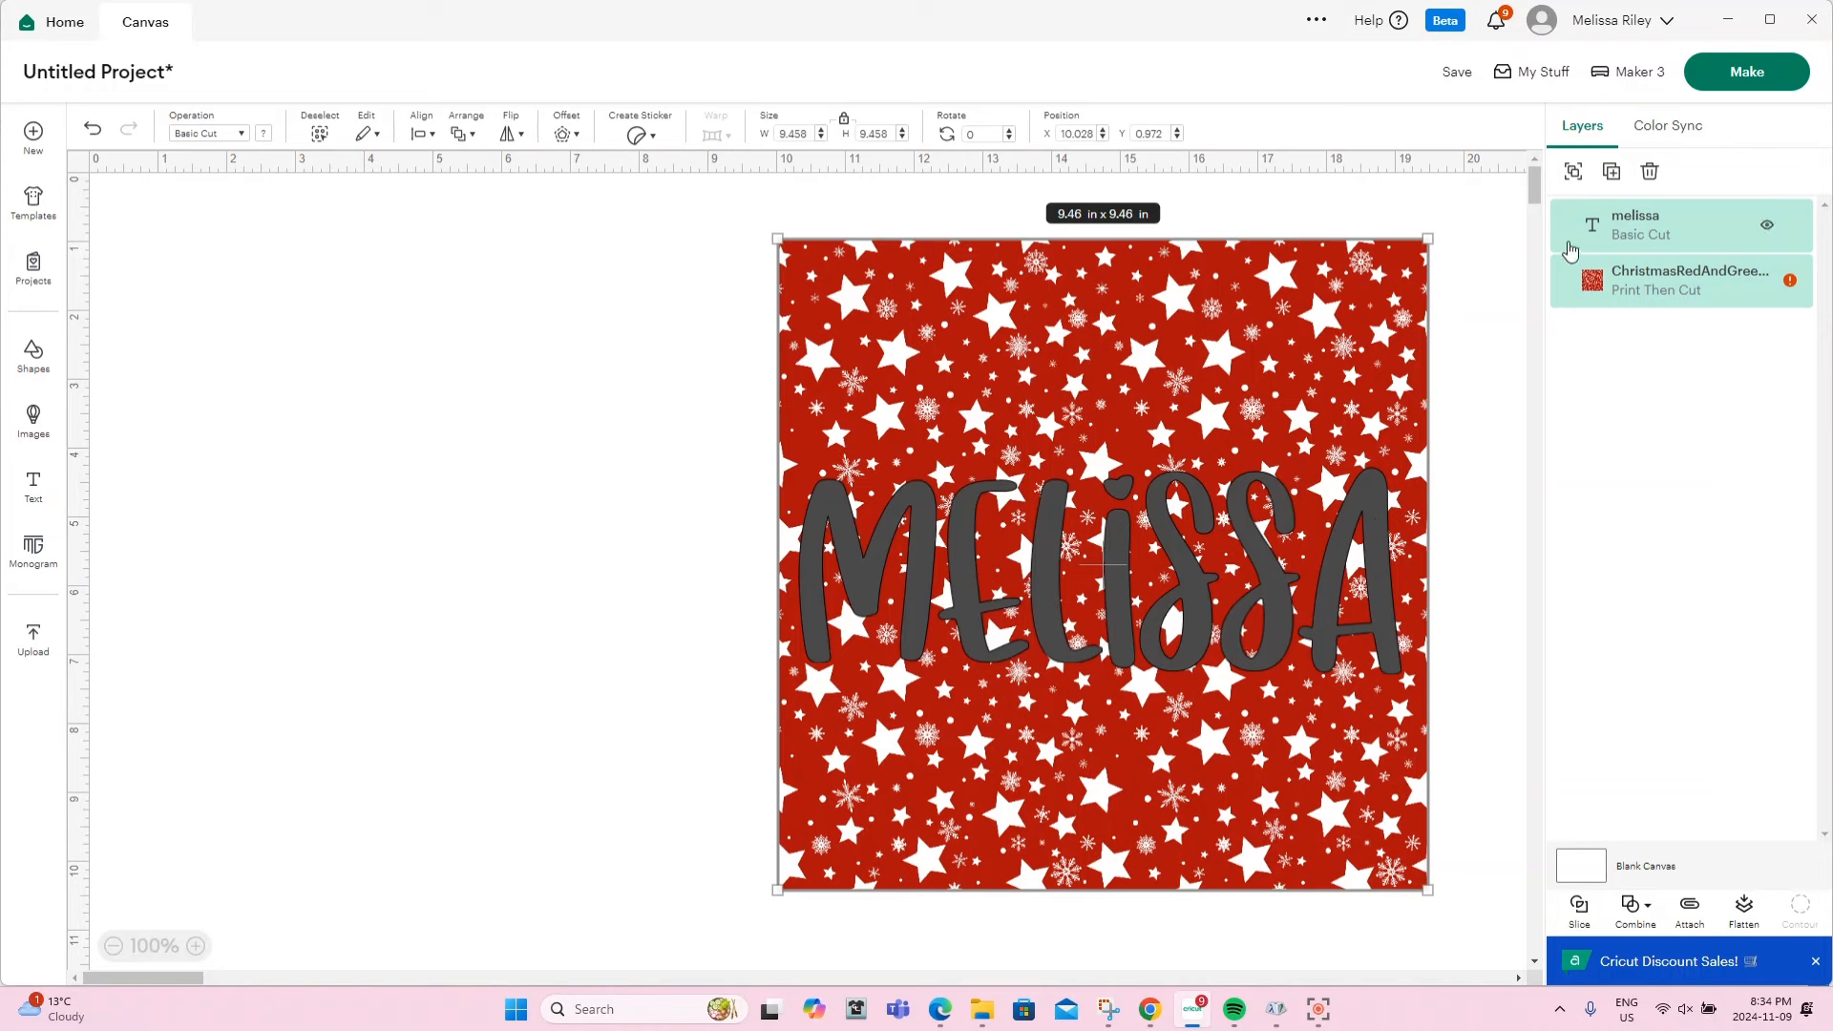
pyautogui.click(1580, 907)
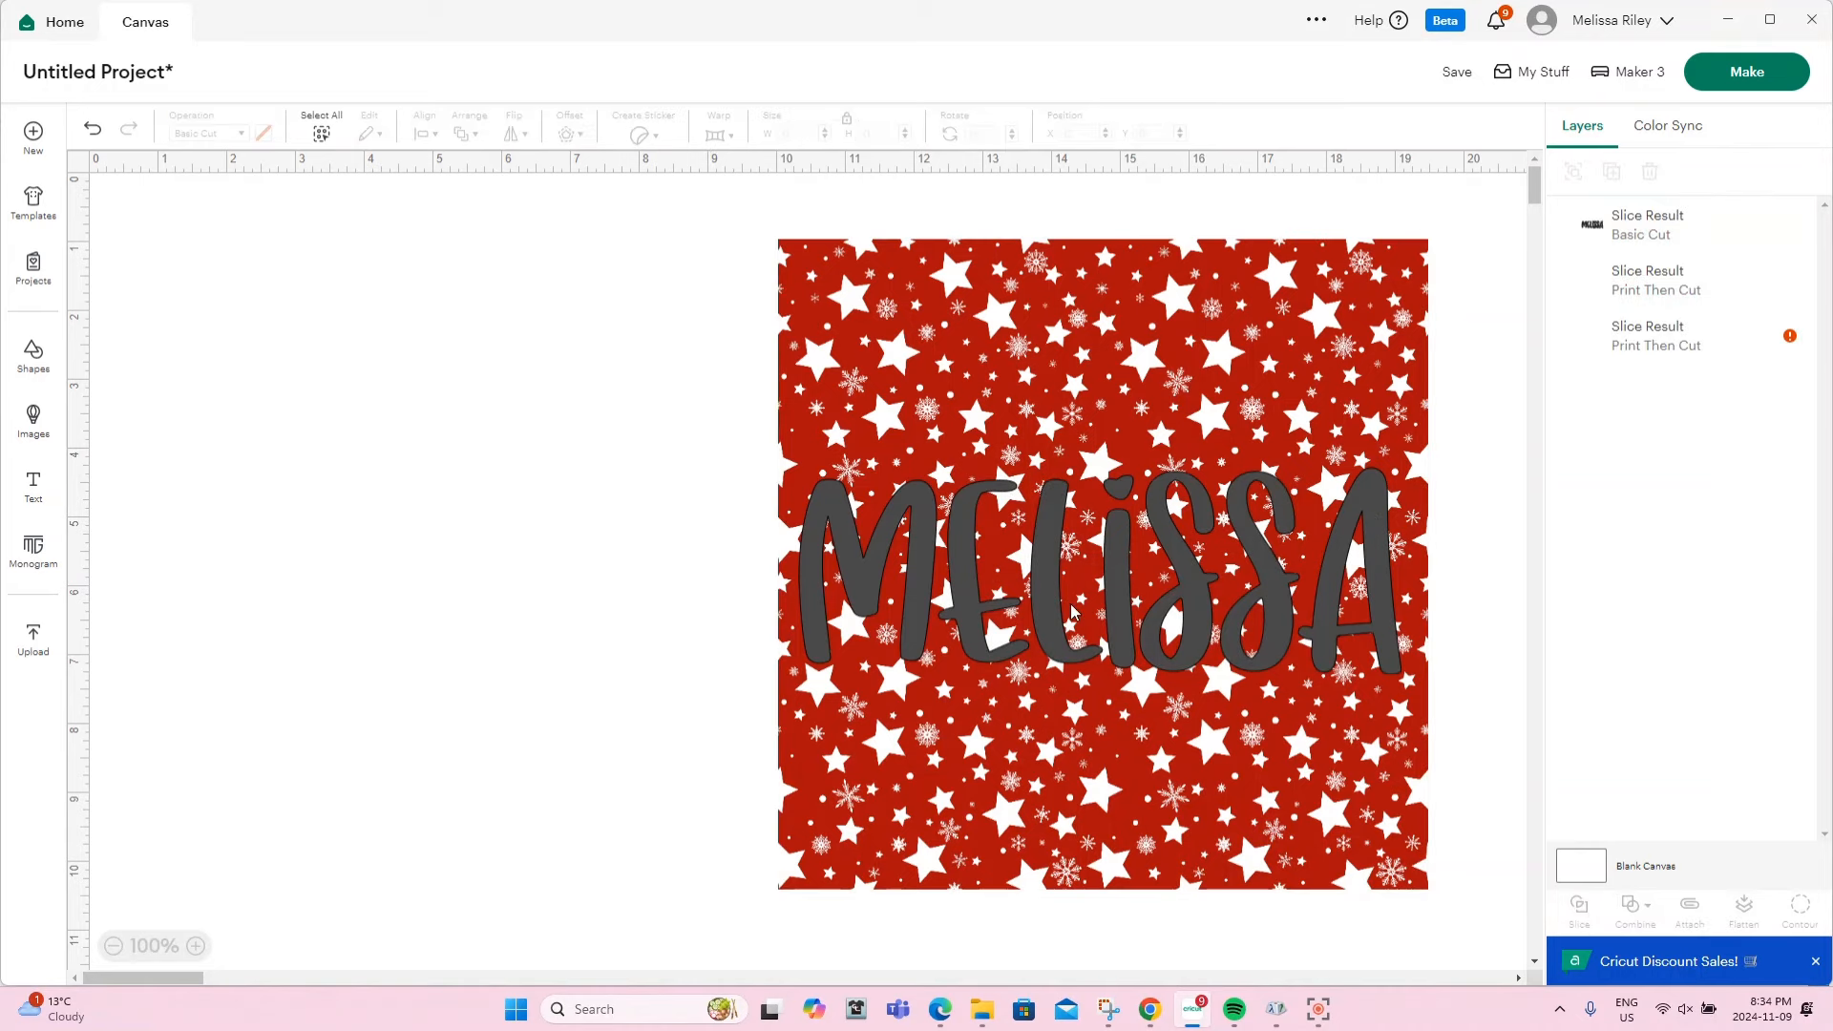
pyautogui.moveTo(1074, 612); pyautogui.dragTo(694, 645)
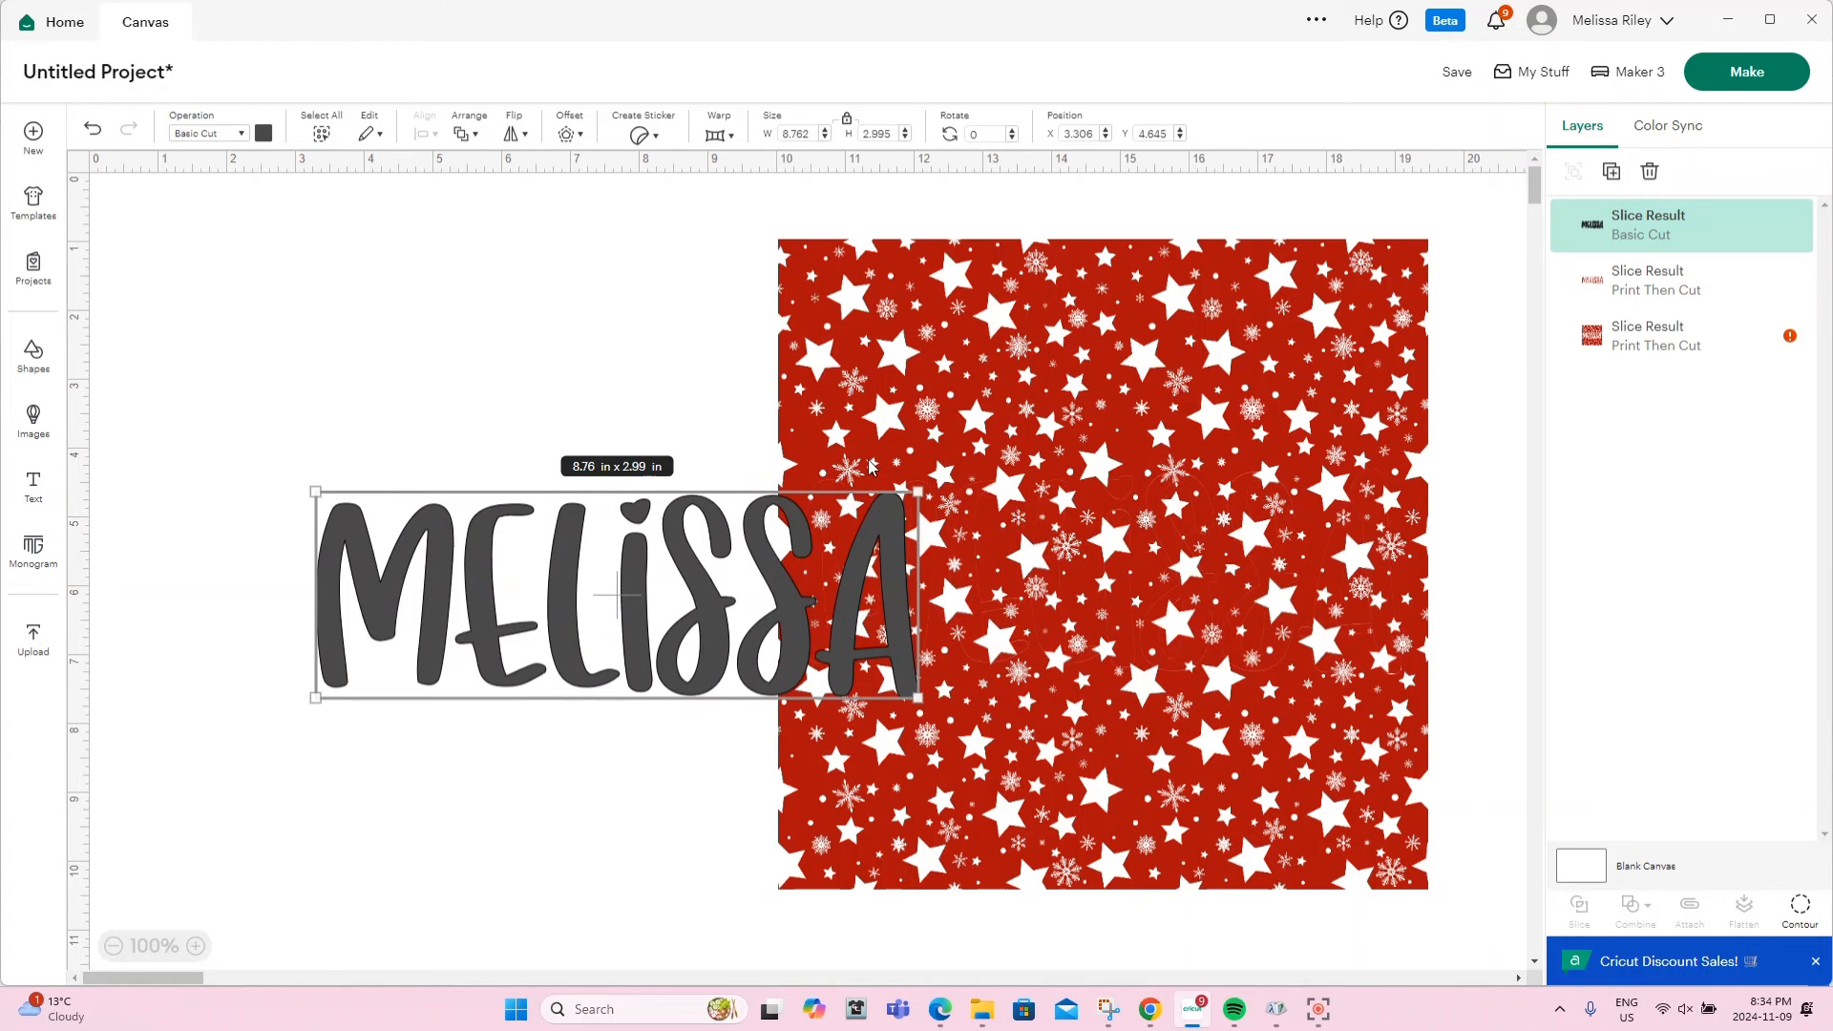
pyautogui.press('Delete')
pyautogui.click(1211, 317)
pyautogui.press('Delete')
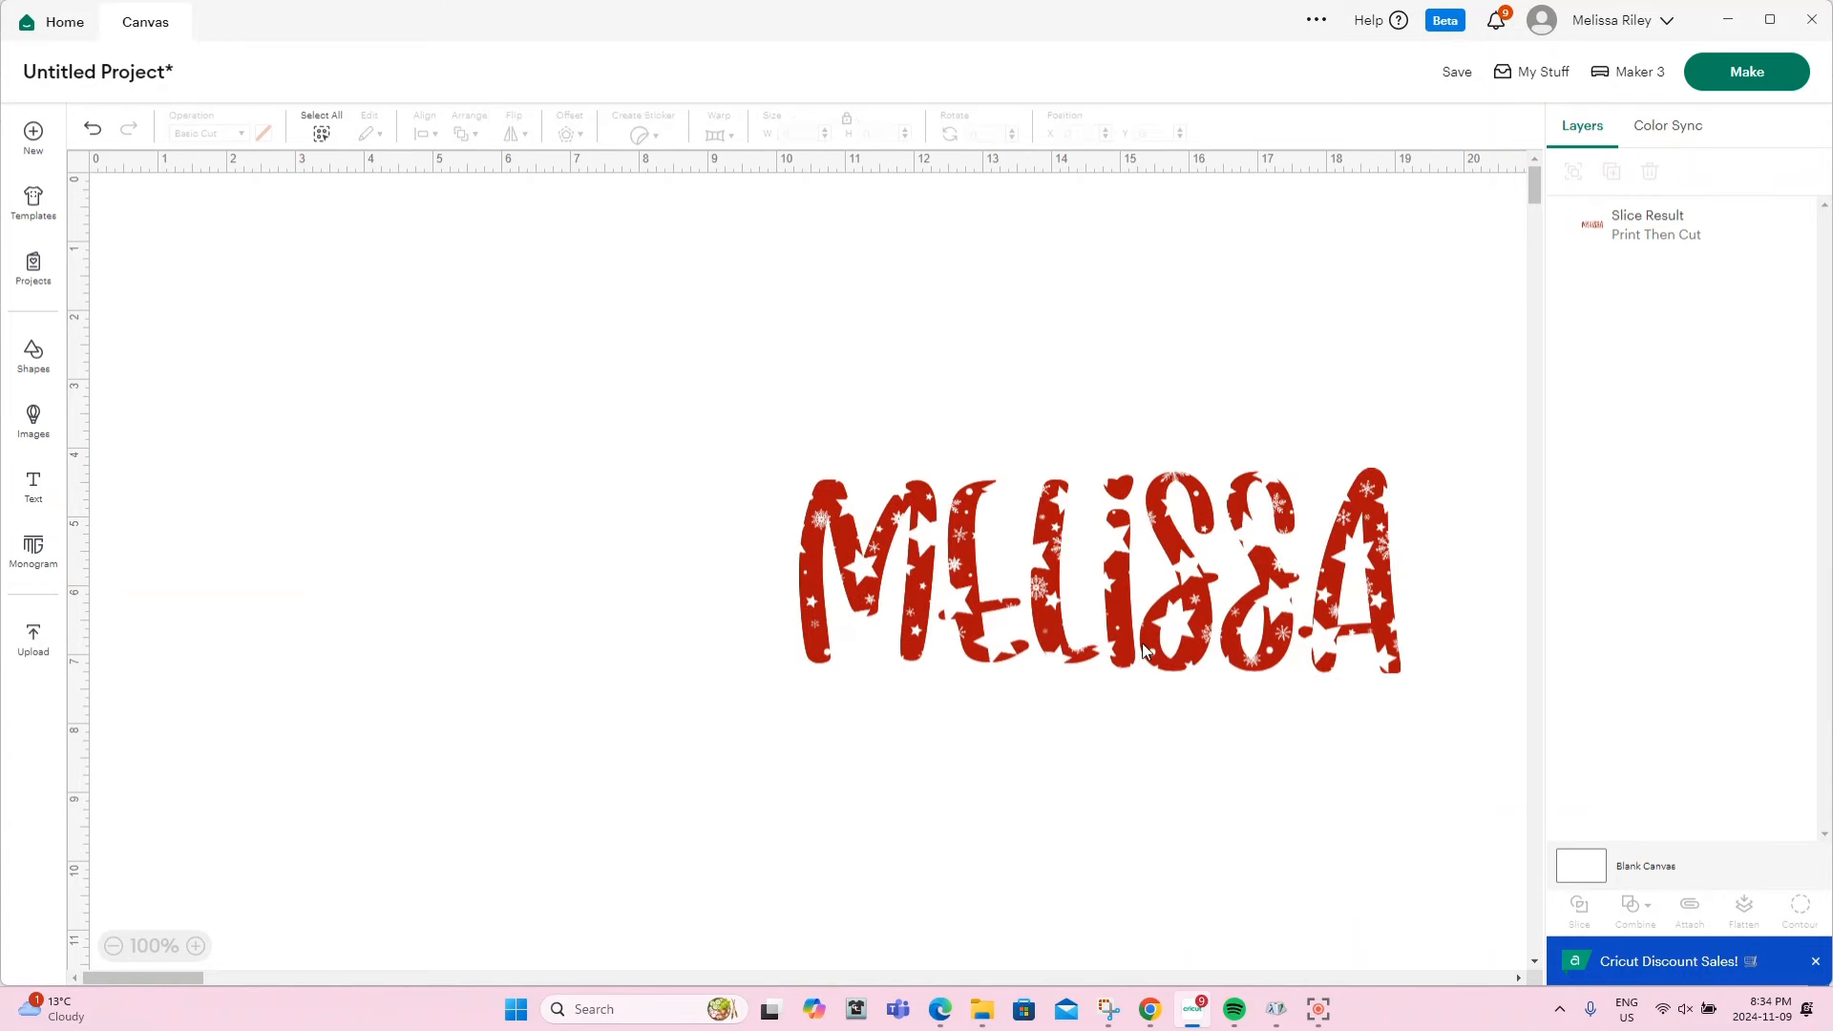
# Move the patterned name up the canvas and apply a 0.056 in offset with rounded corners around it
pyautogui.moveTo(941, 585); pyautogui.dragTo(937, 478)
pyautogui.click(1406, 842)
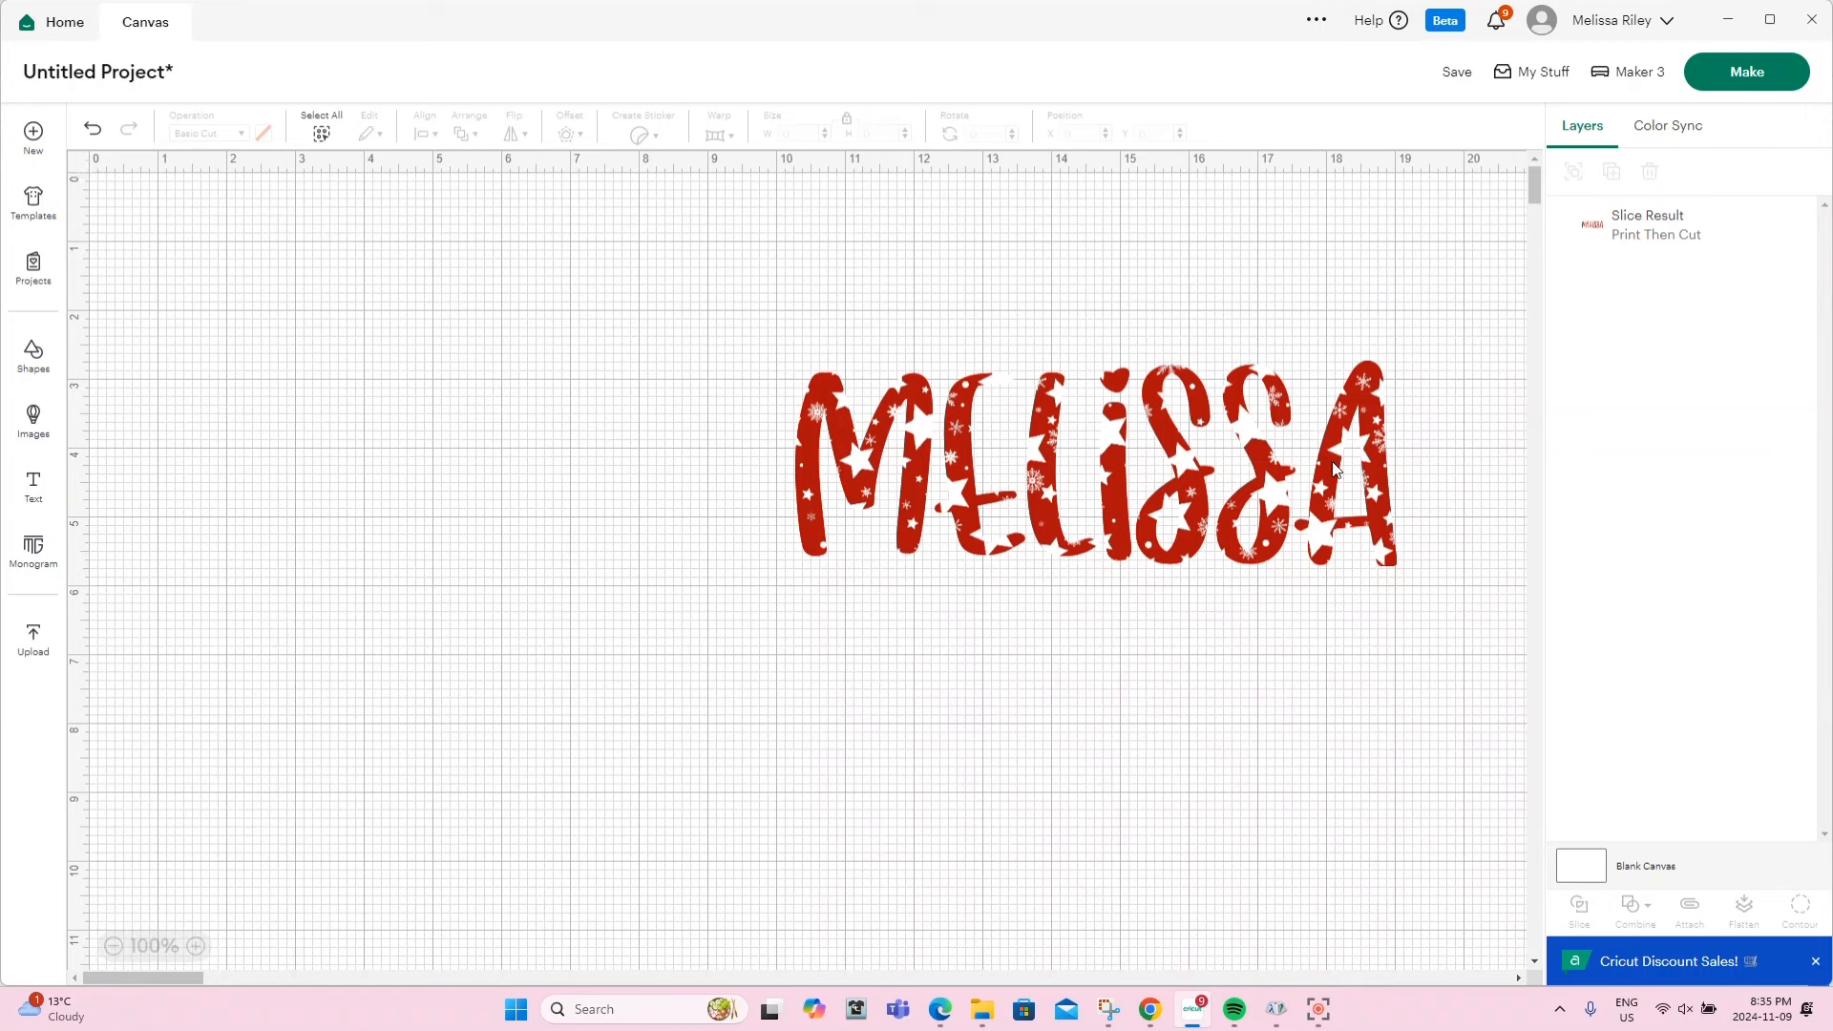
pyautogui.click(1051, 554)
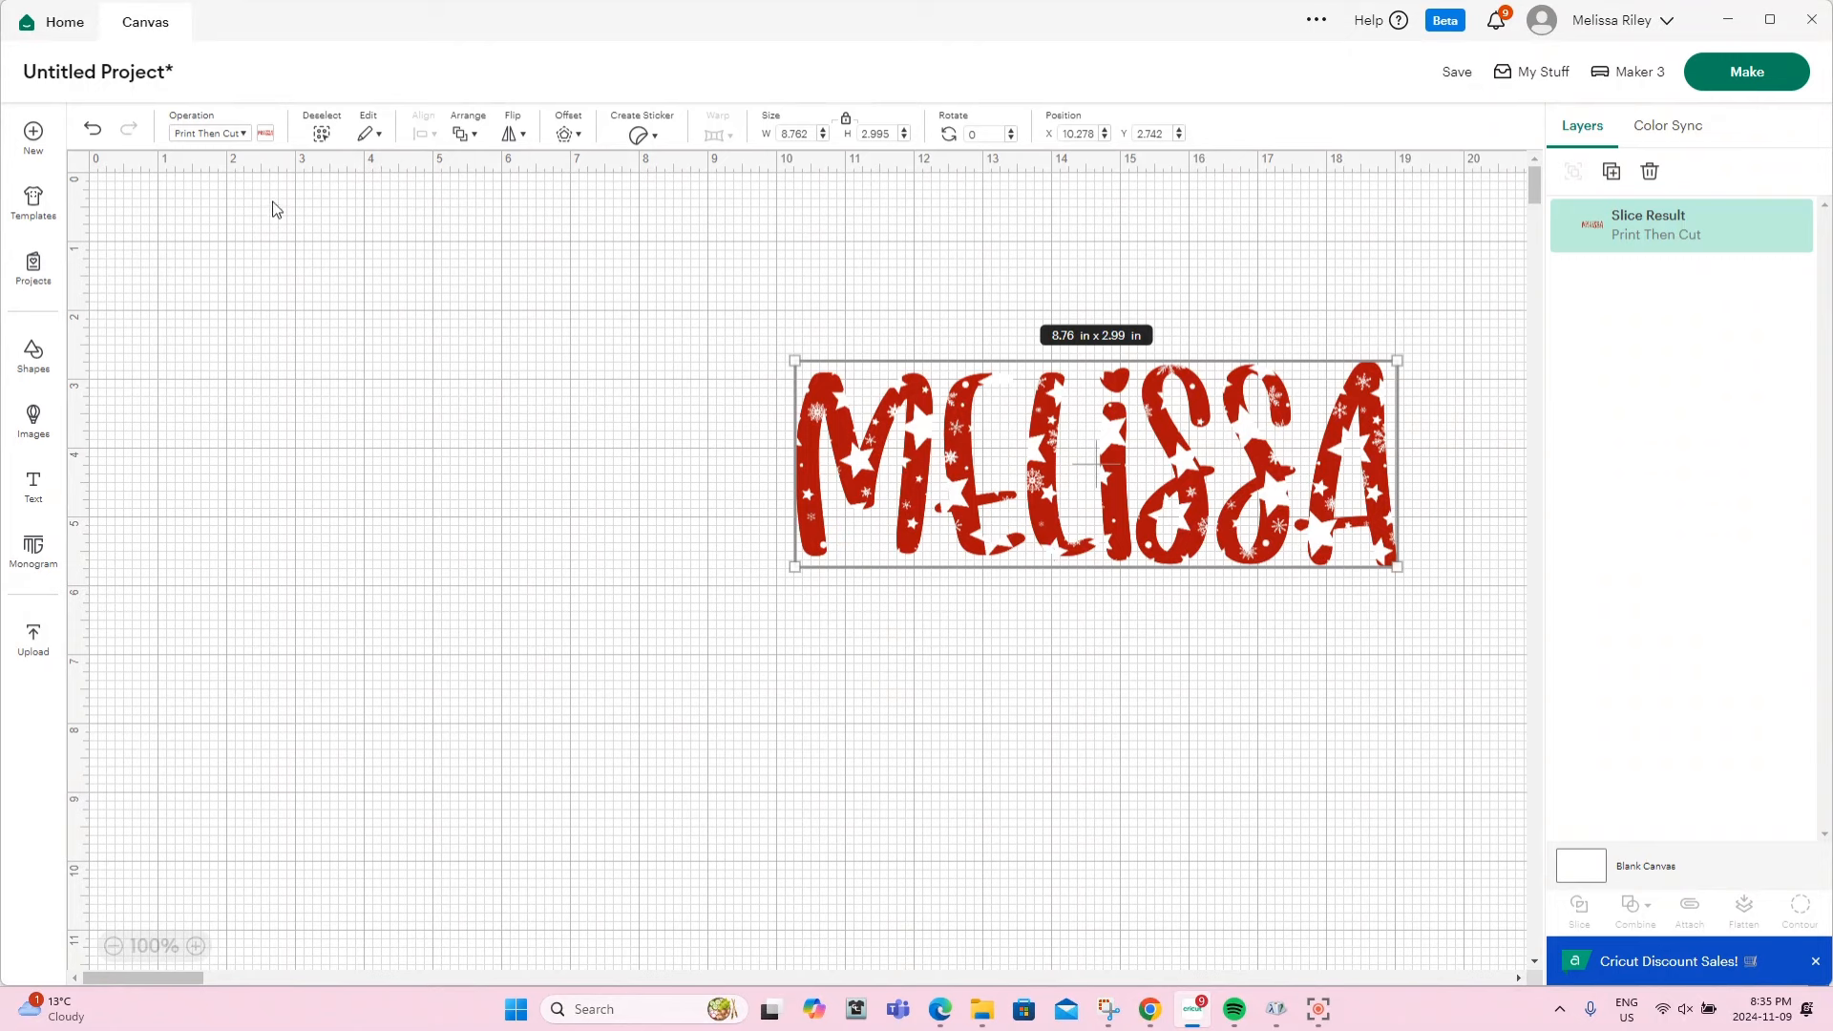
pyautogui.click(580, 141)
pyautogui.moveTo(587, 226); pyautogui.dragTo(570, 227)
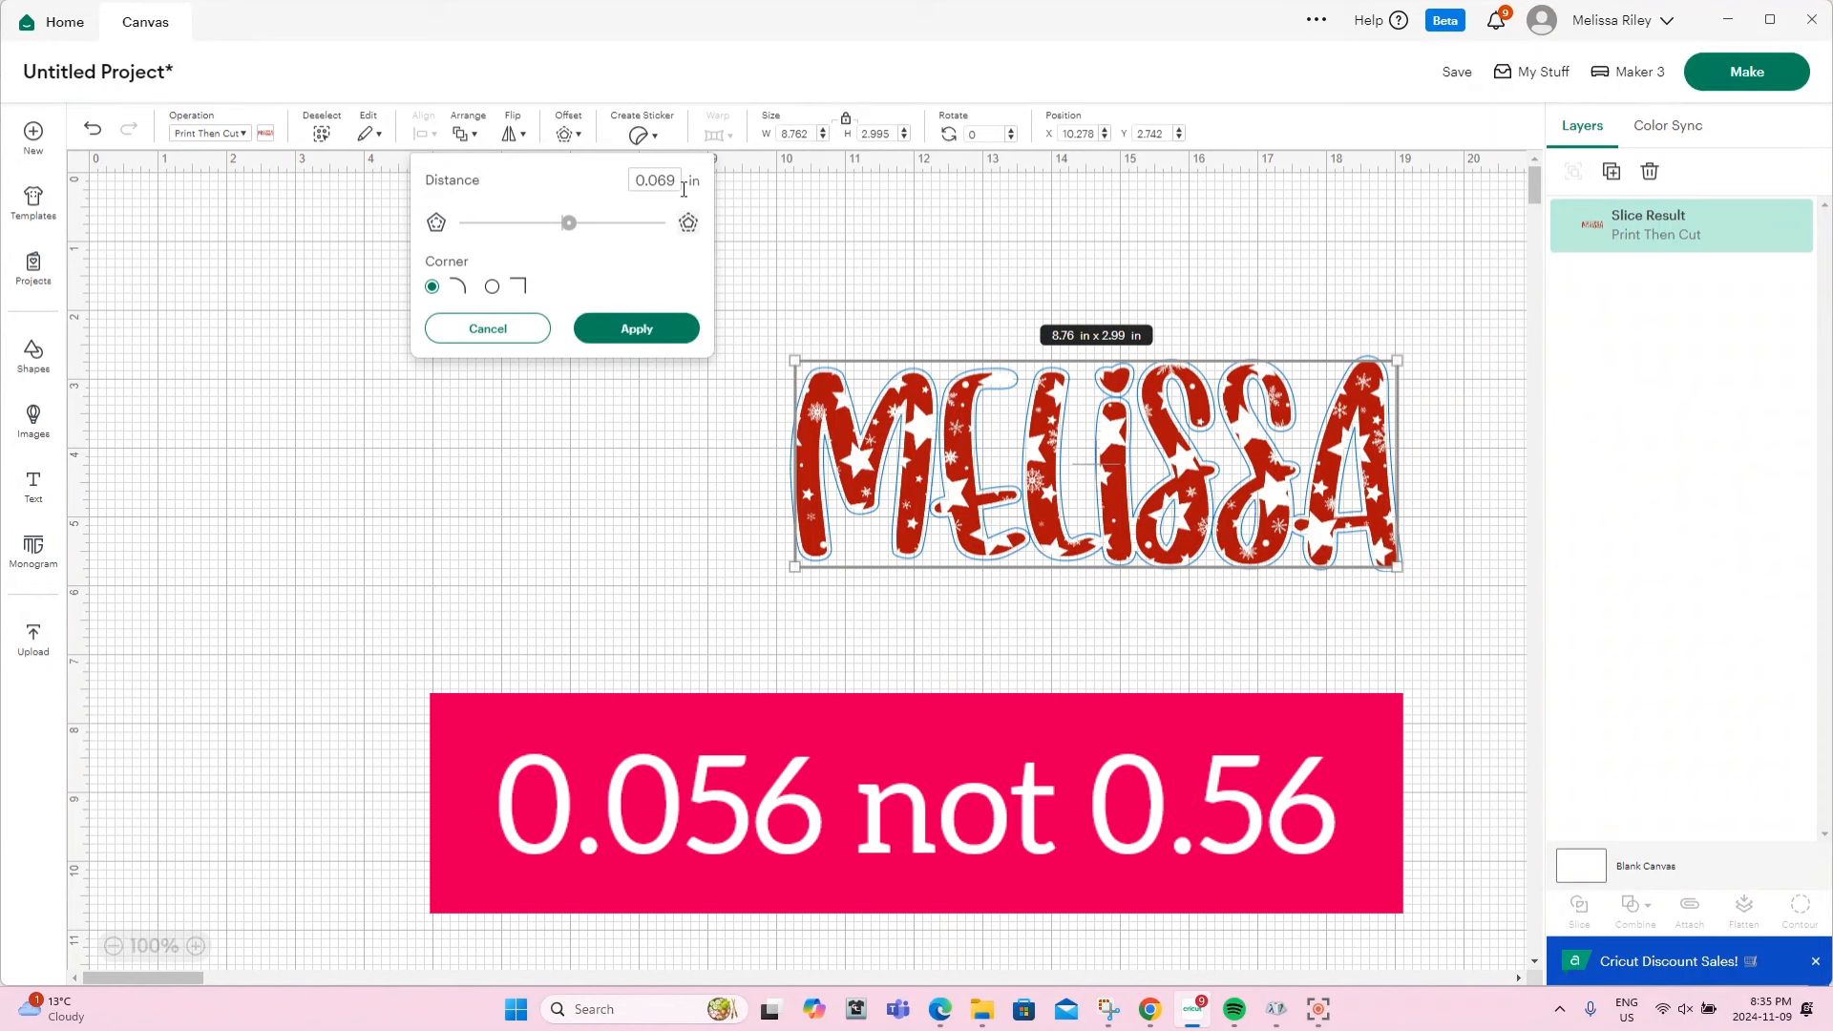
pyautogui.moveTo(570, 225); pyautogui.dragTo(575, 227)
pyautogui.click(637, 331)
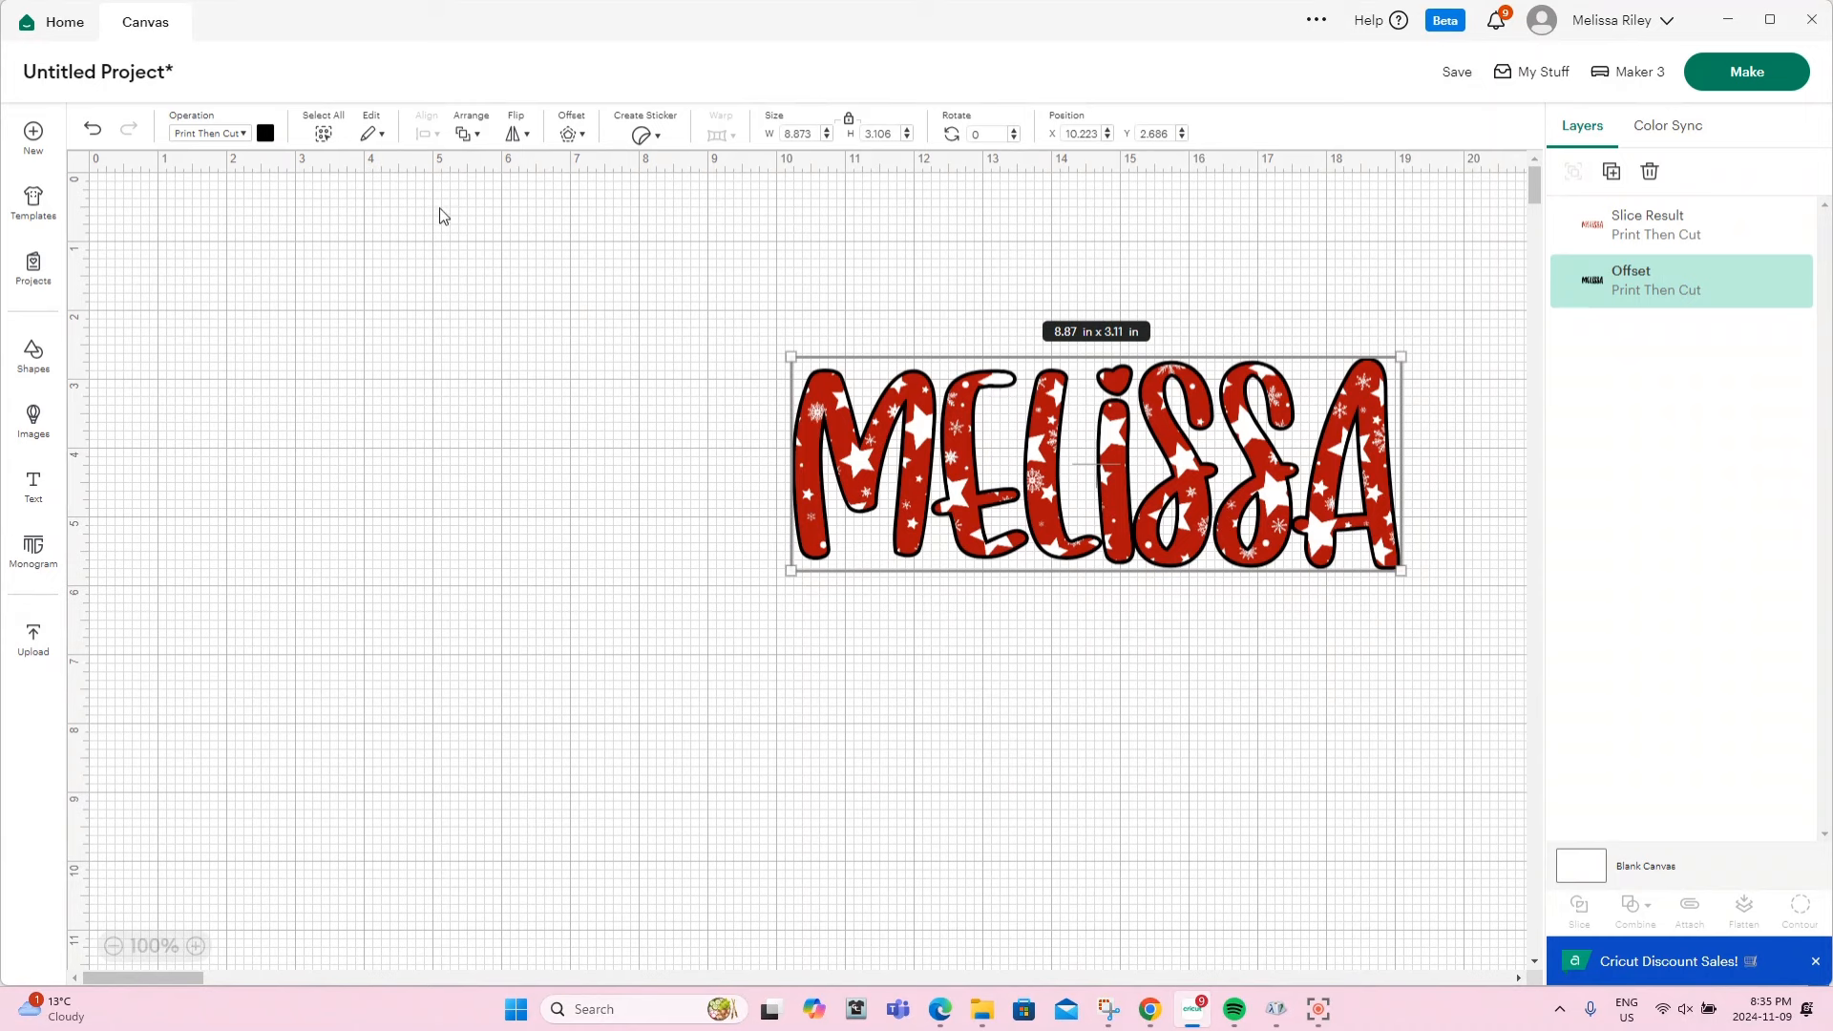
# Try medium gray and dark gray as the color of the offset around the name
pyautogui.click(264, 134)
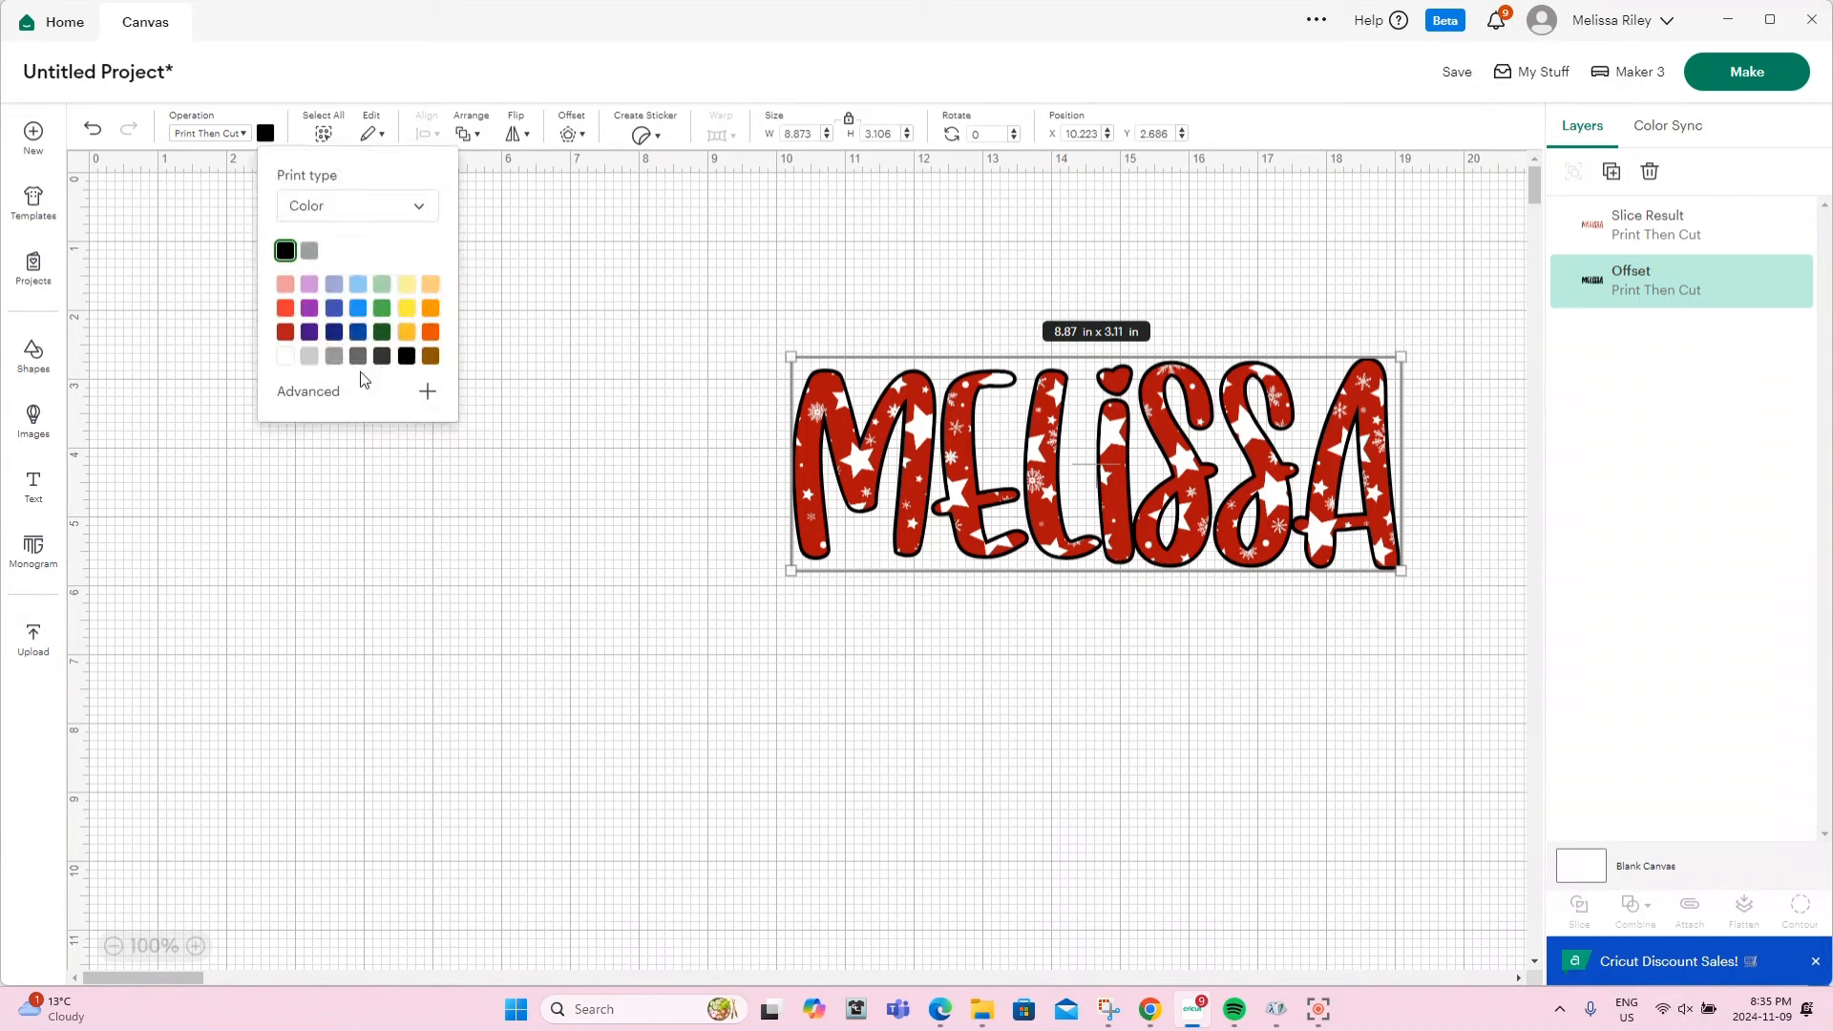
pyautogui.click(334, 357)
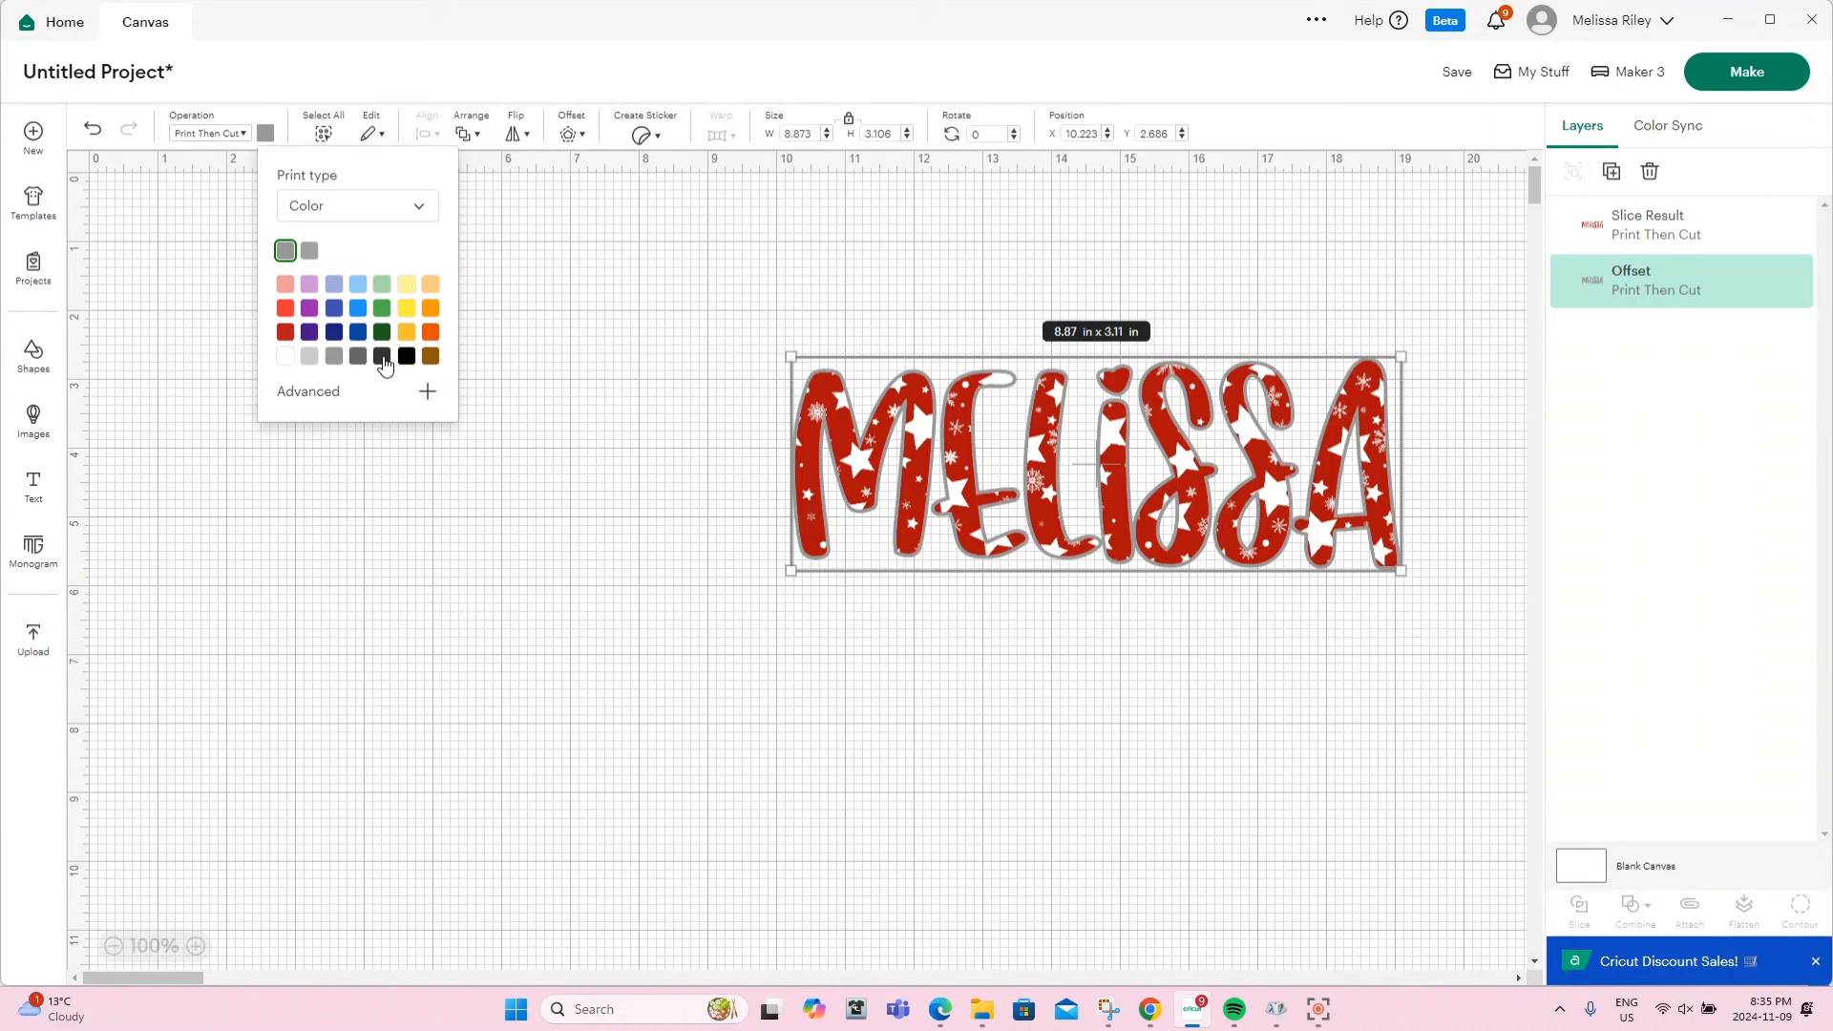
pyautogui.click(381, 359)
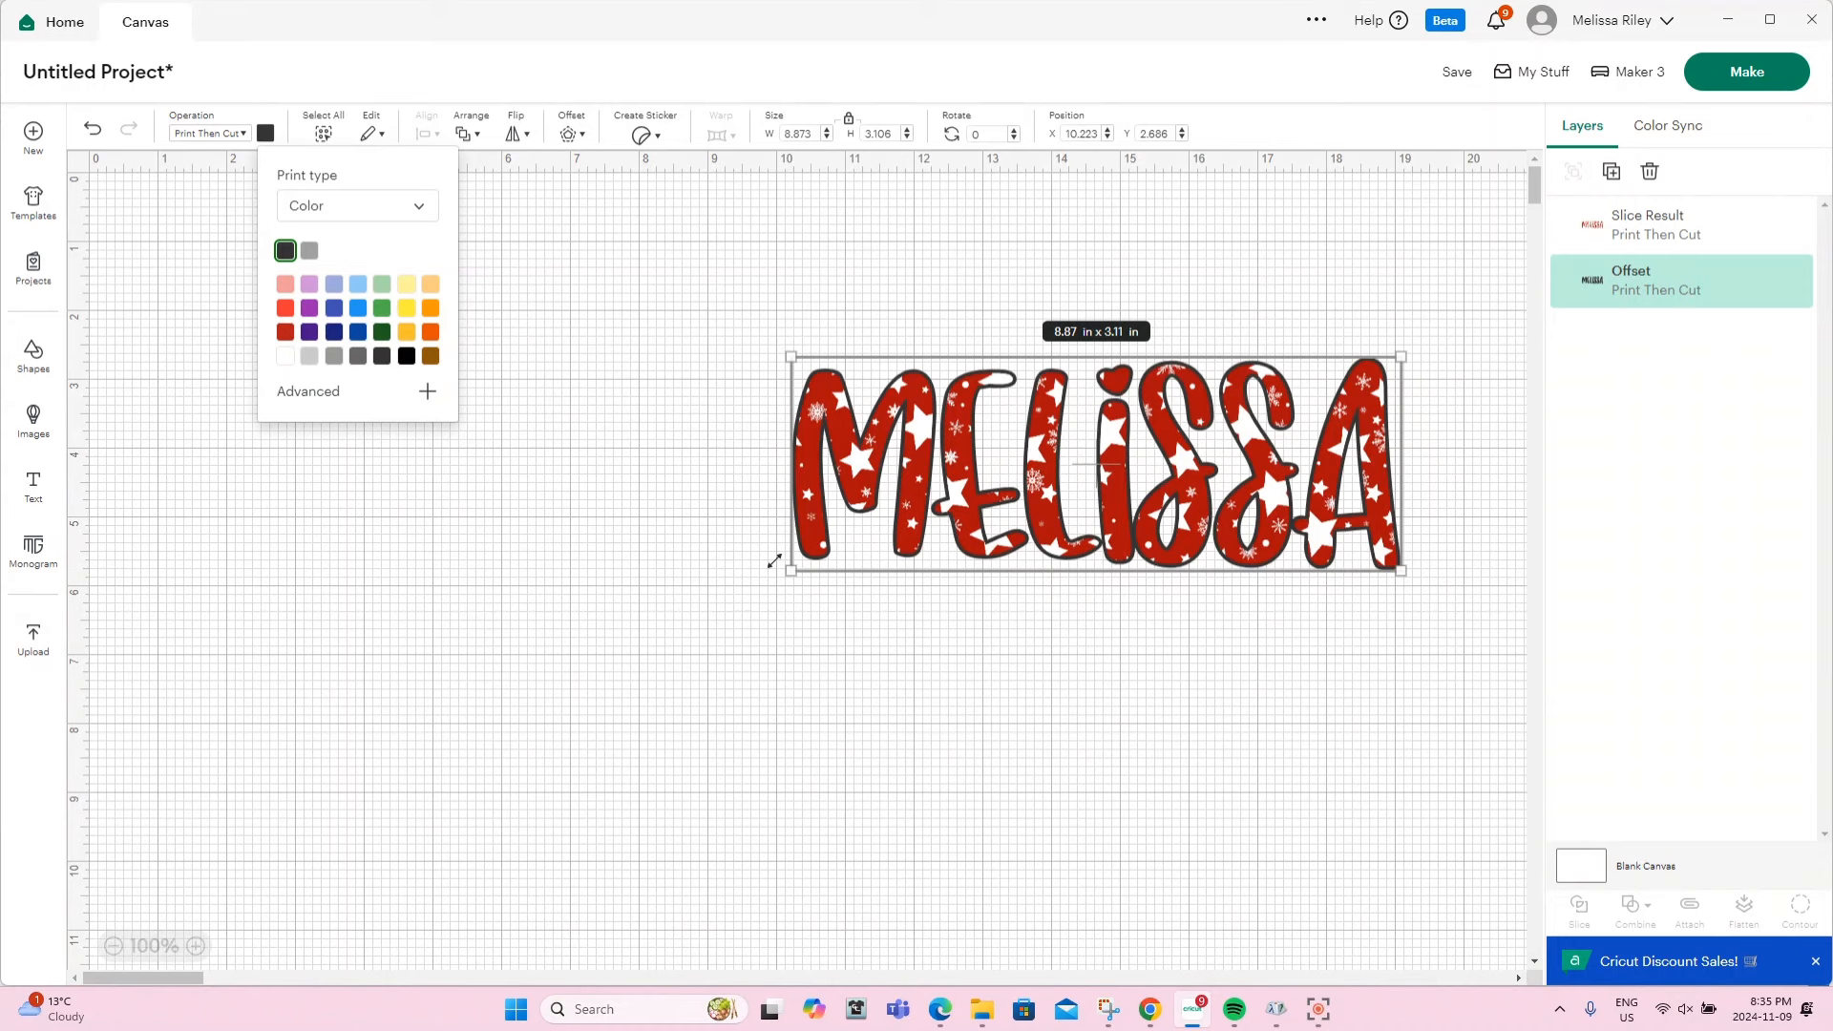
# Add a second rounded offset of 0.181 in around the first one and recolor the inner offset white
pyautogui.click(571, 135)
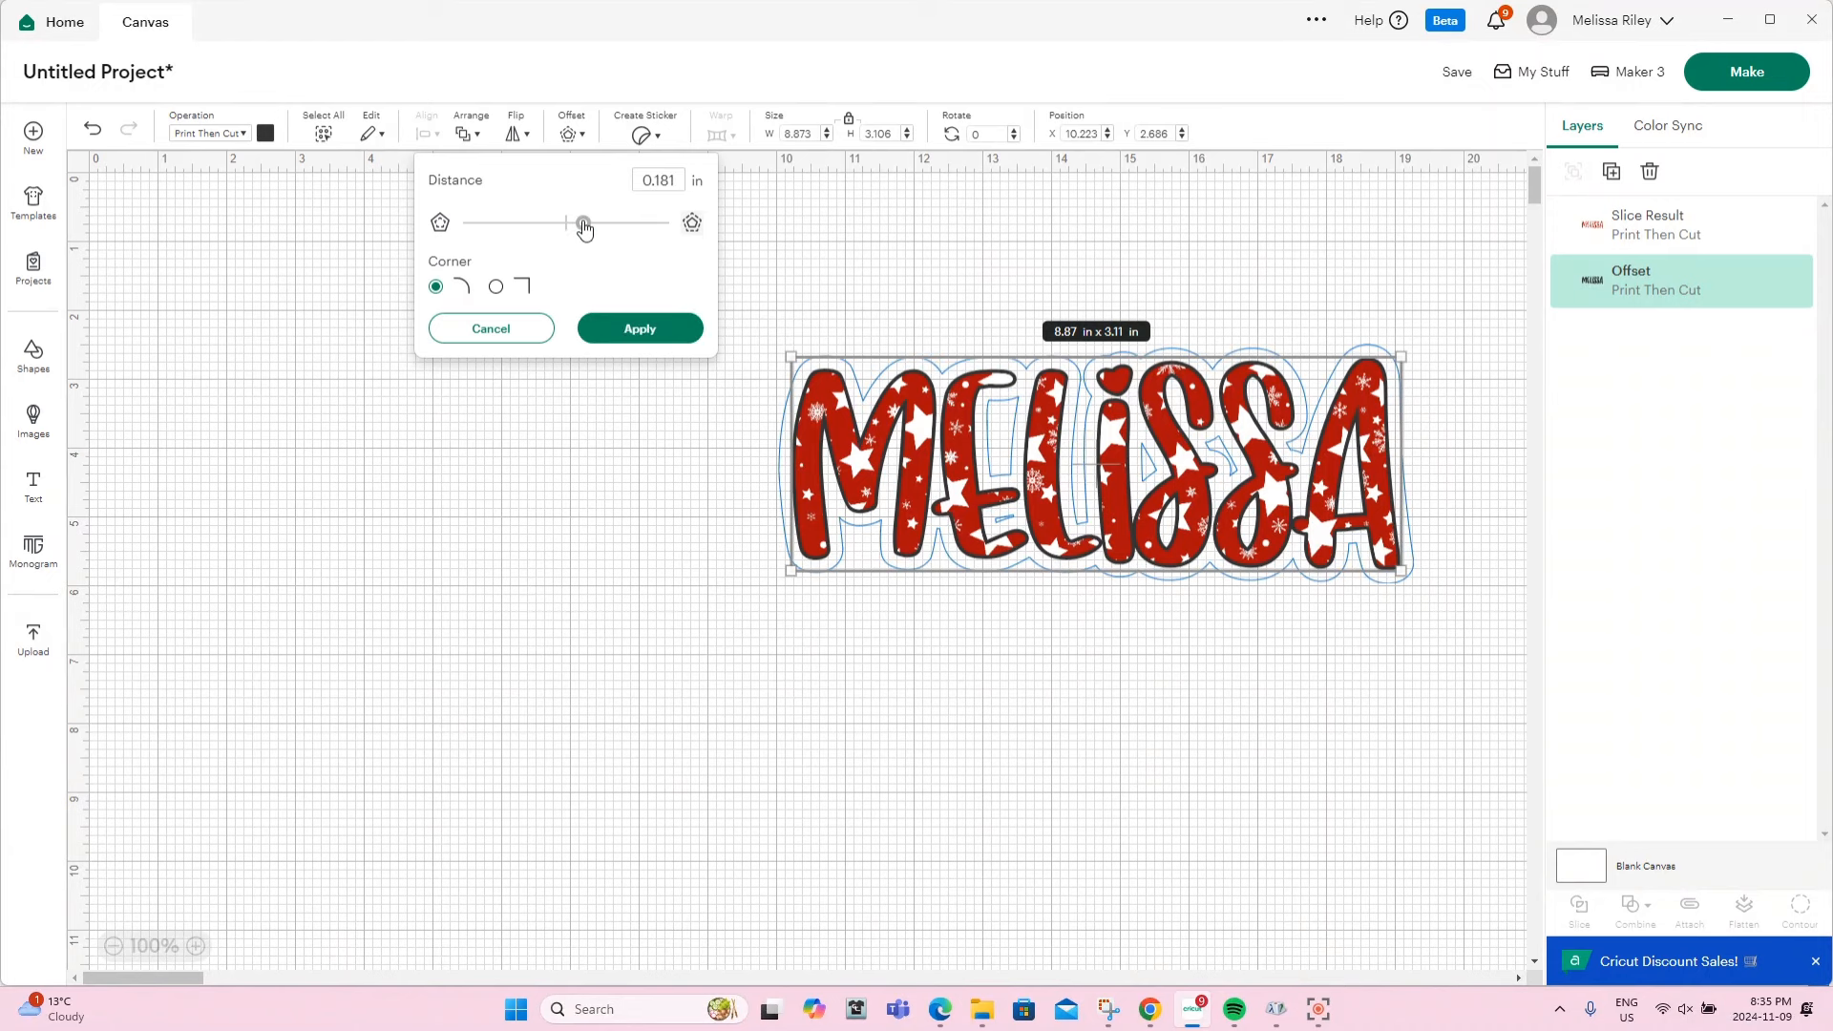
pyautogui.click(638, 333)
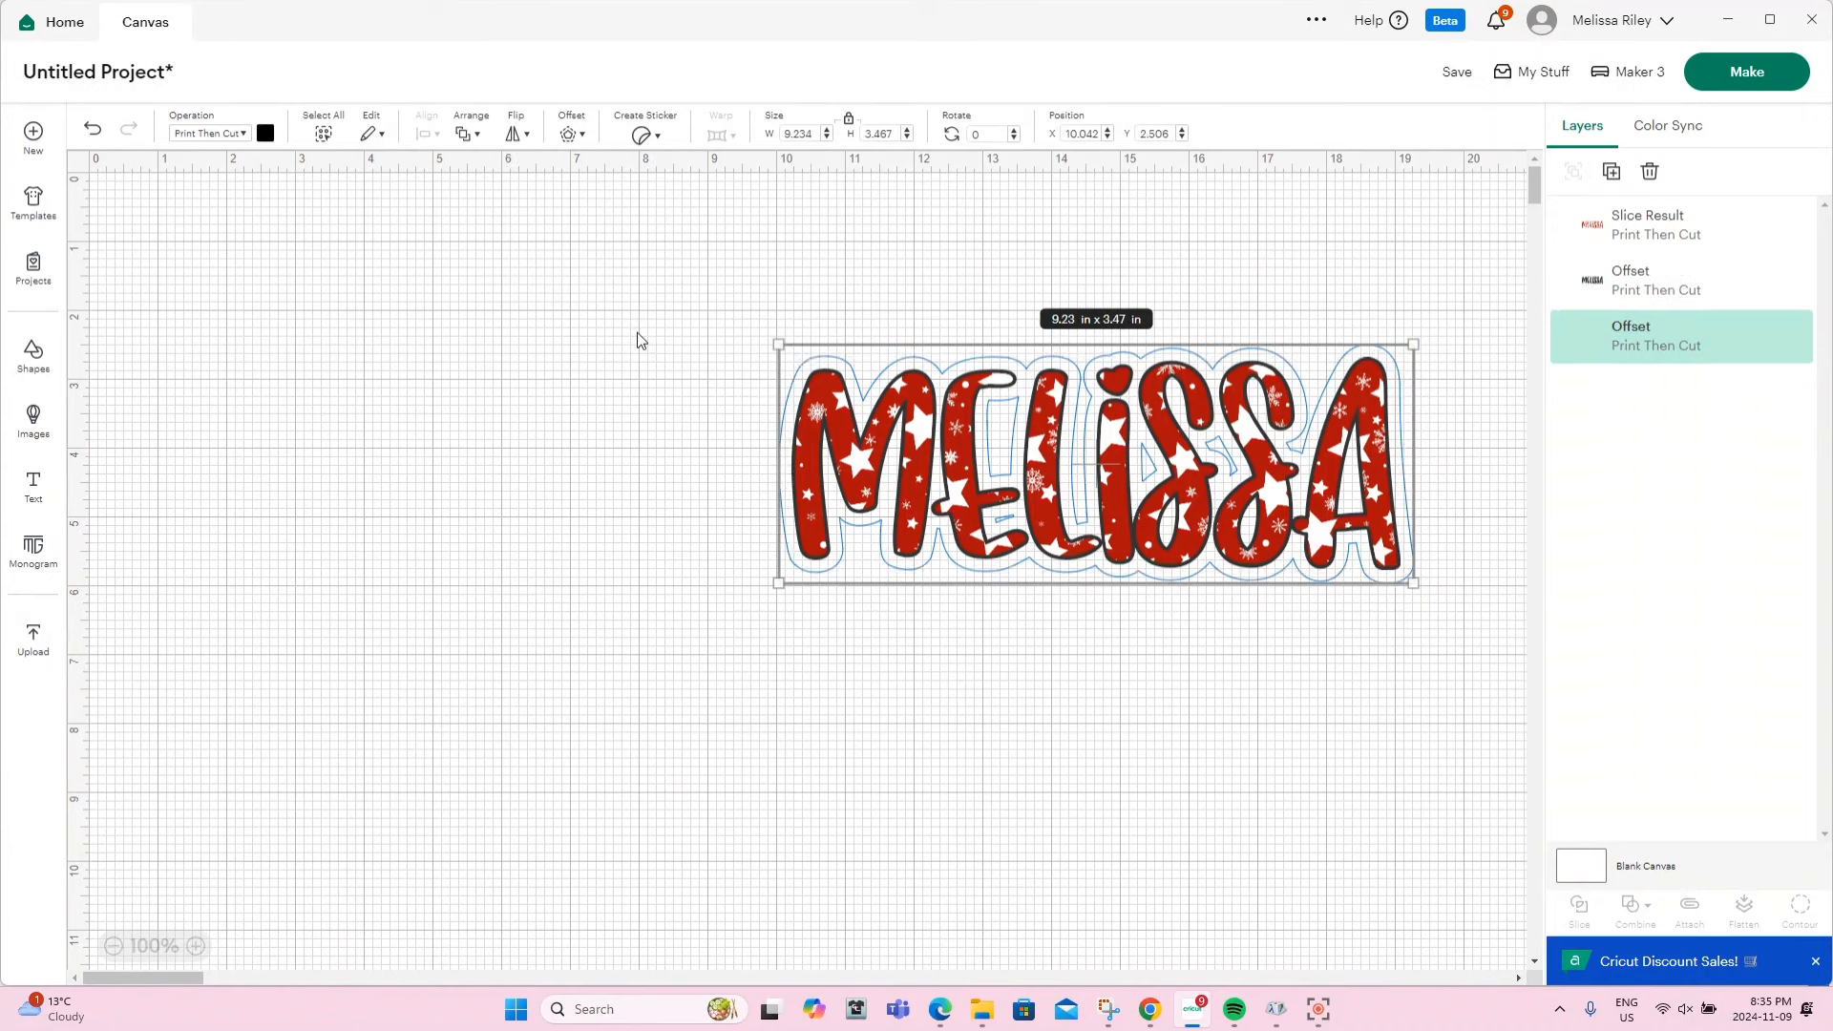
pyautogui.click(266, 135)
pyautogui.click(286, 356)
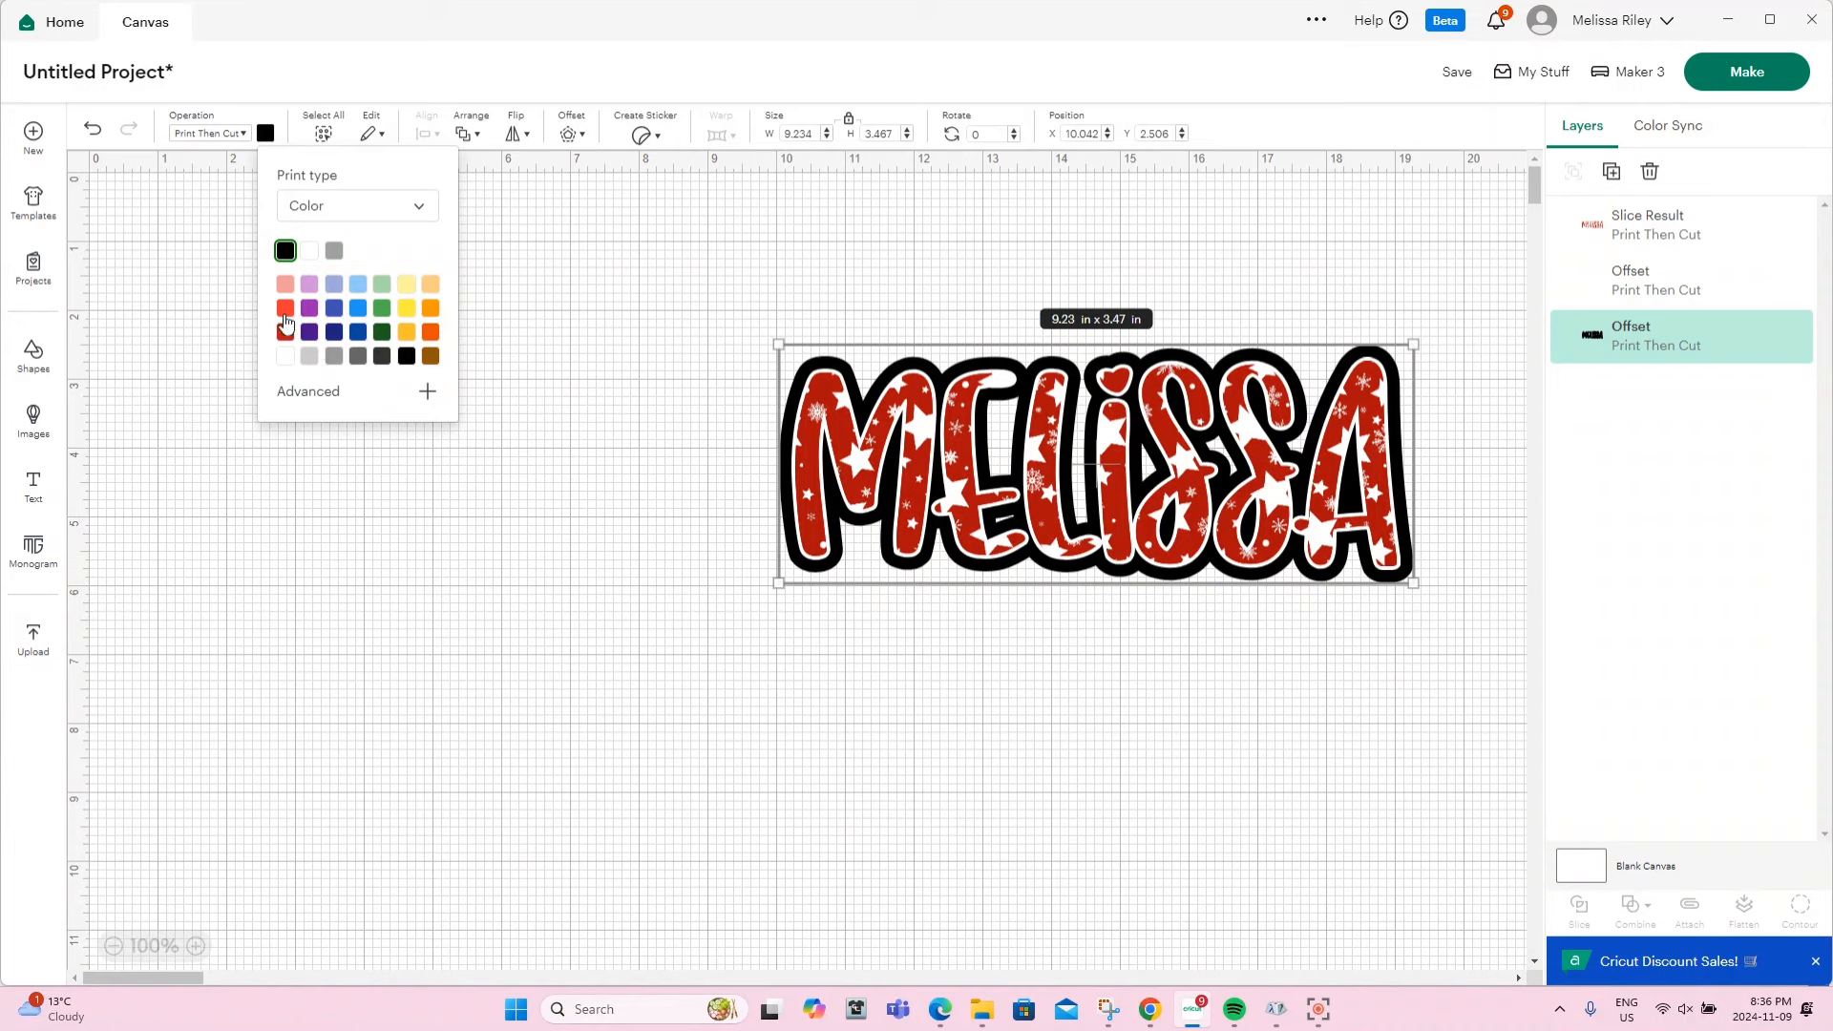
# Try shades of red on the outer offset, return it to black, and select the whole design
pyautogui.click(286, 308)
pyautogui.click(285, 332)
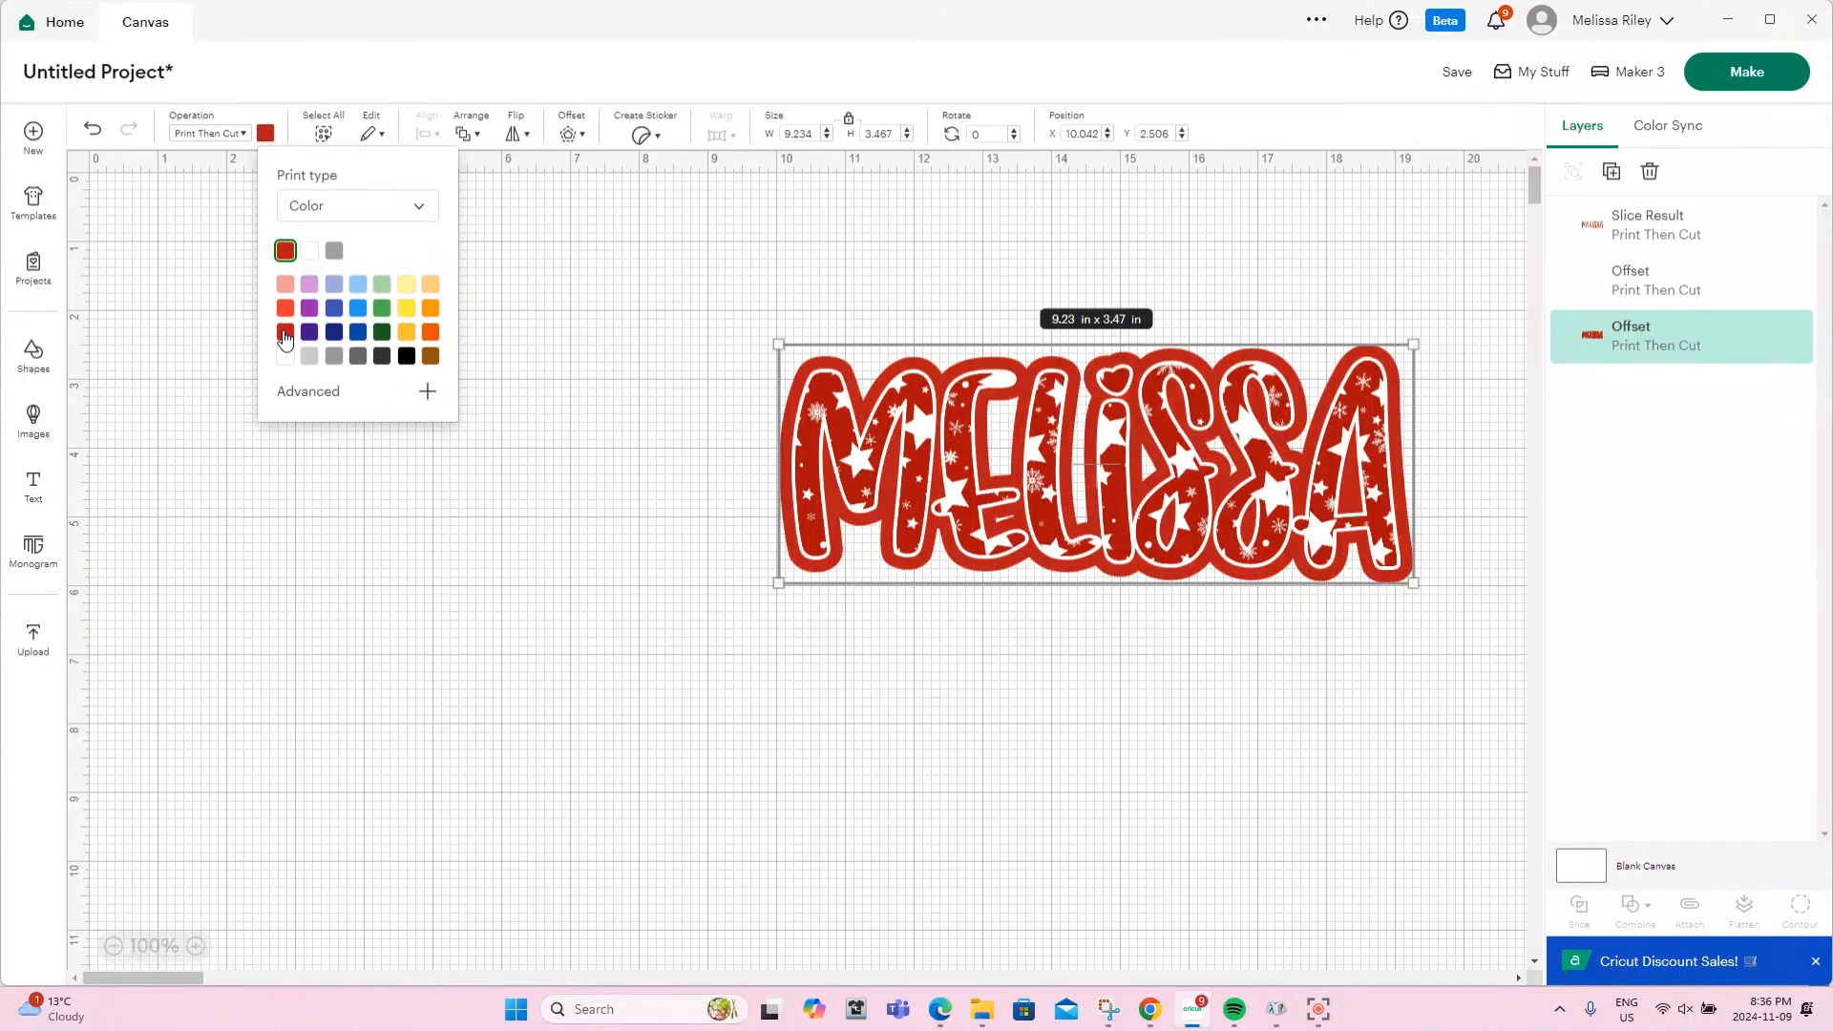
pyautogui.click(406, 358)
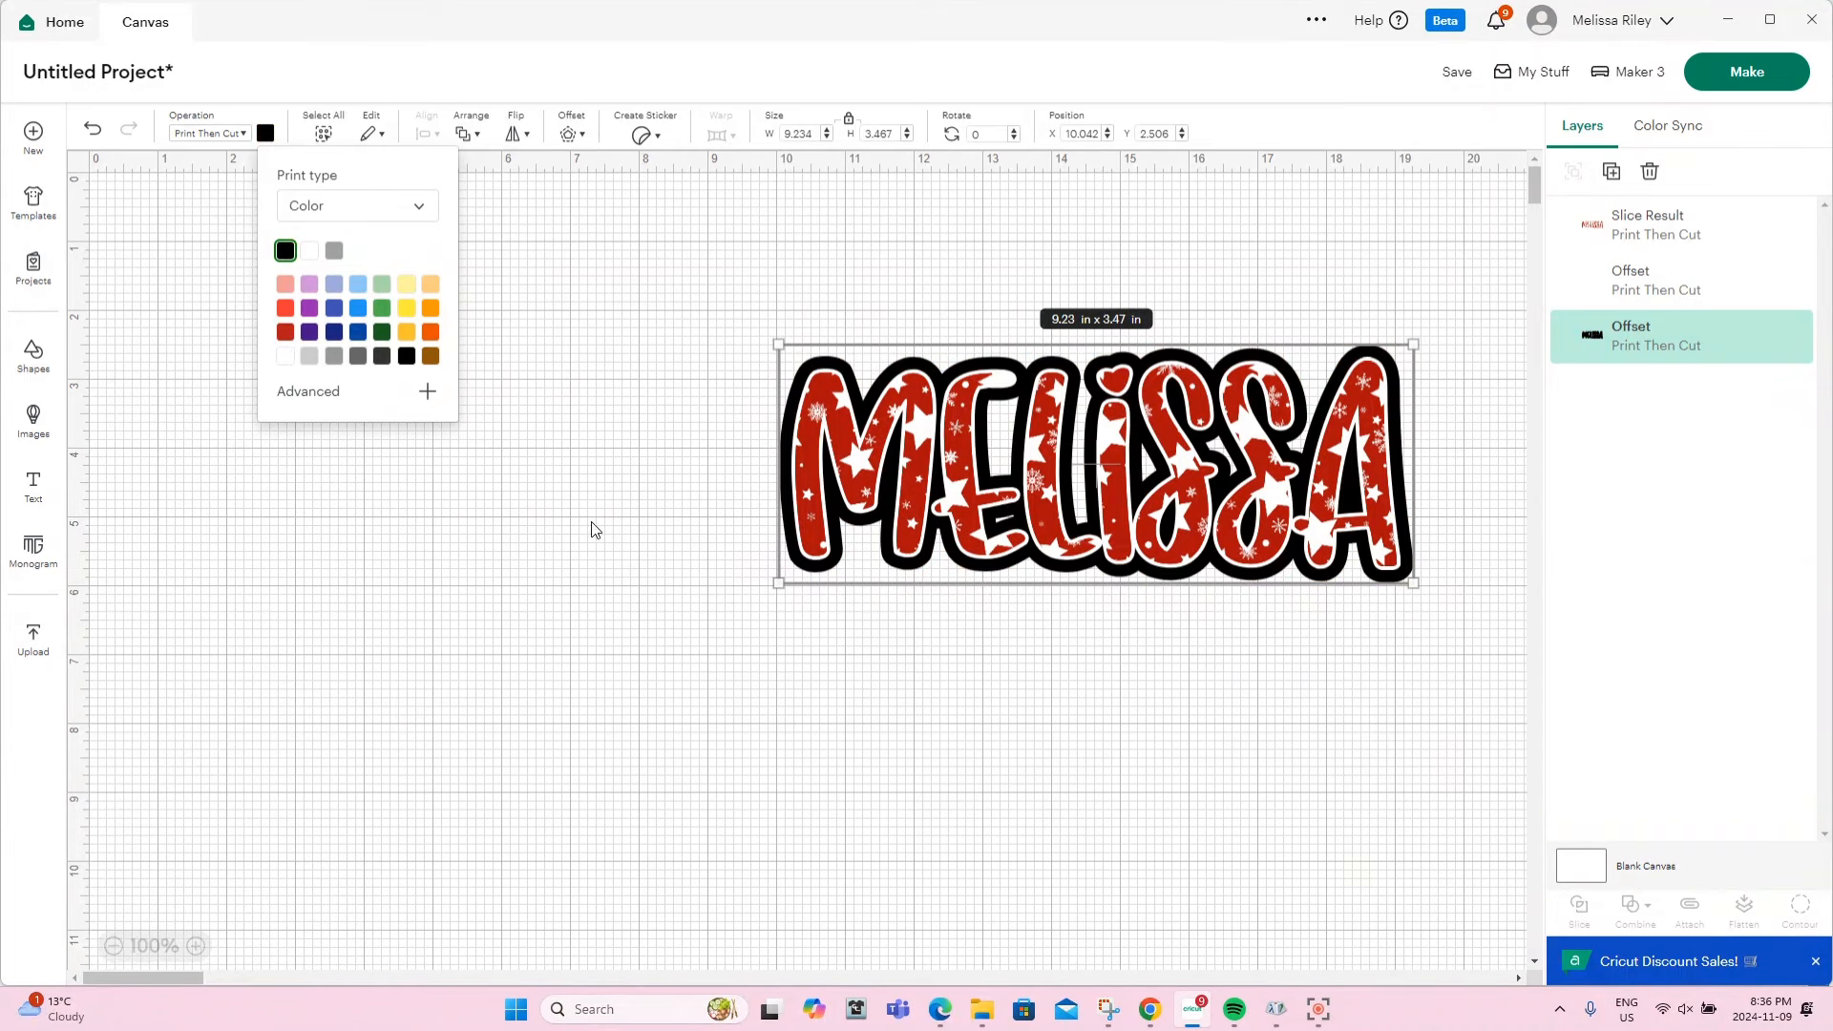
pyautogui.click(731, 614)
pyautogui.moveTo(742, 309); pyautogui.dragTo(1443, 597)
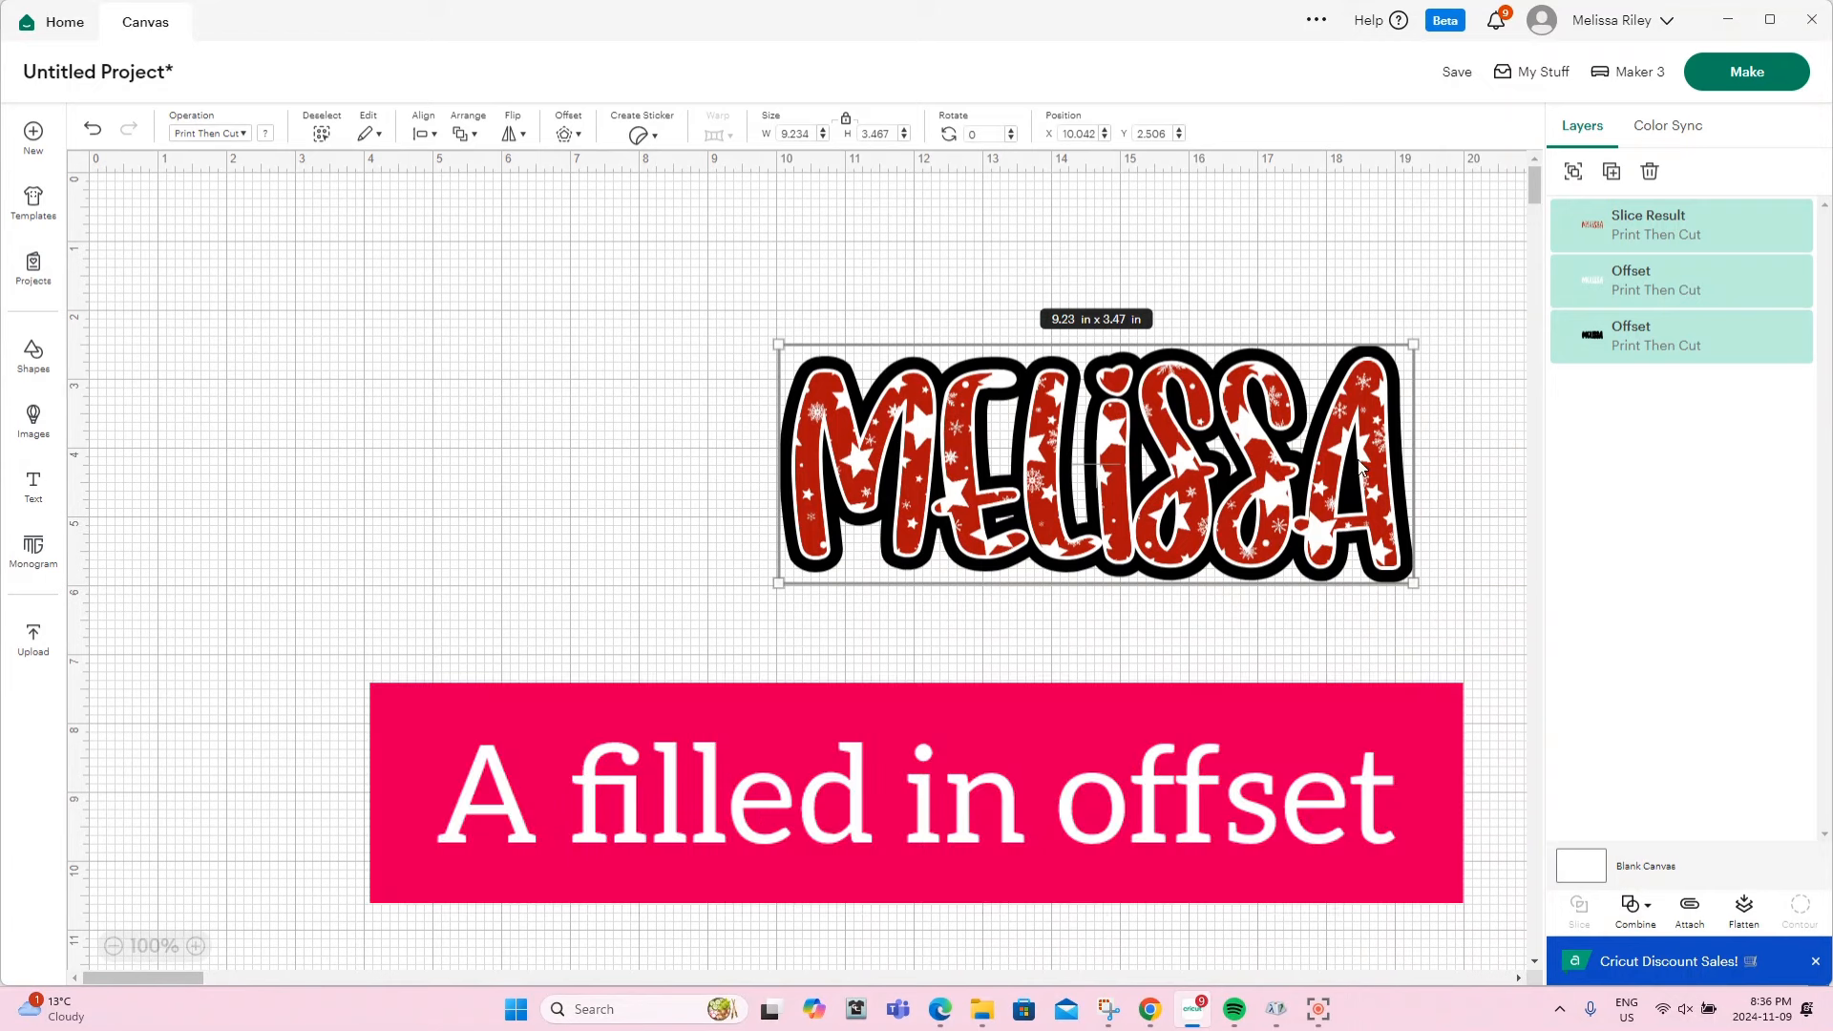
# Change only the outer offset's operation to Basic Cut and set its material color to black
pyautogui.click(1684, 344)
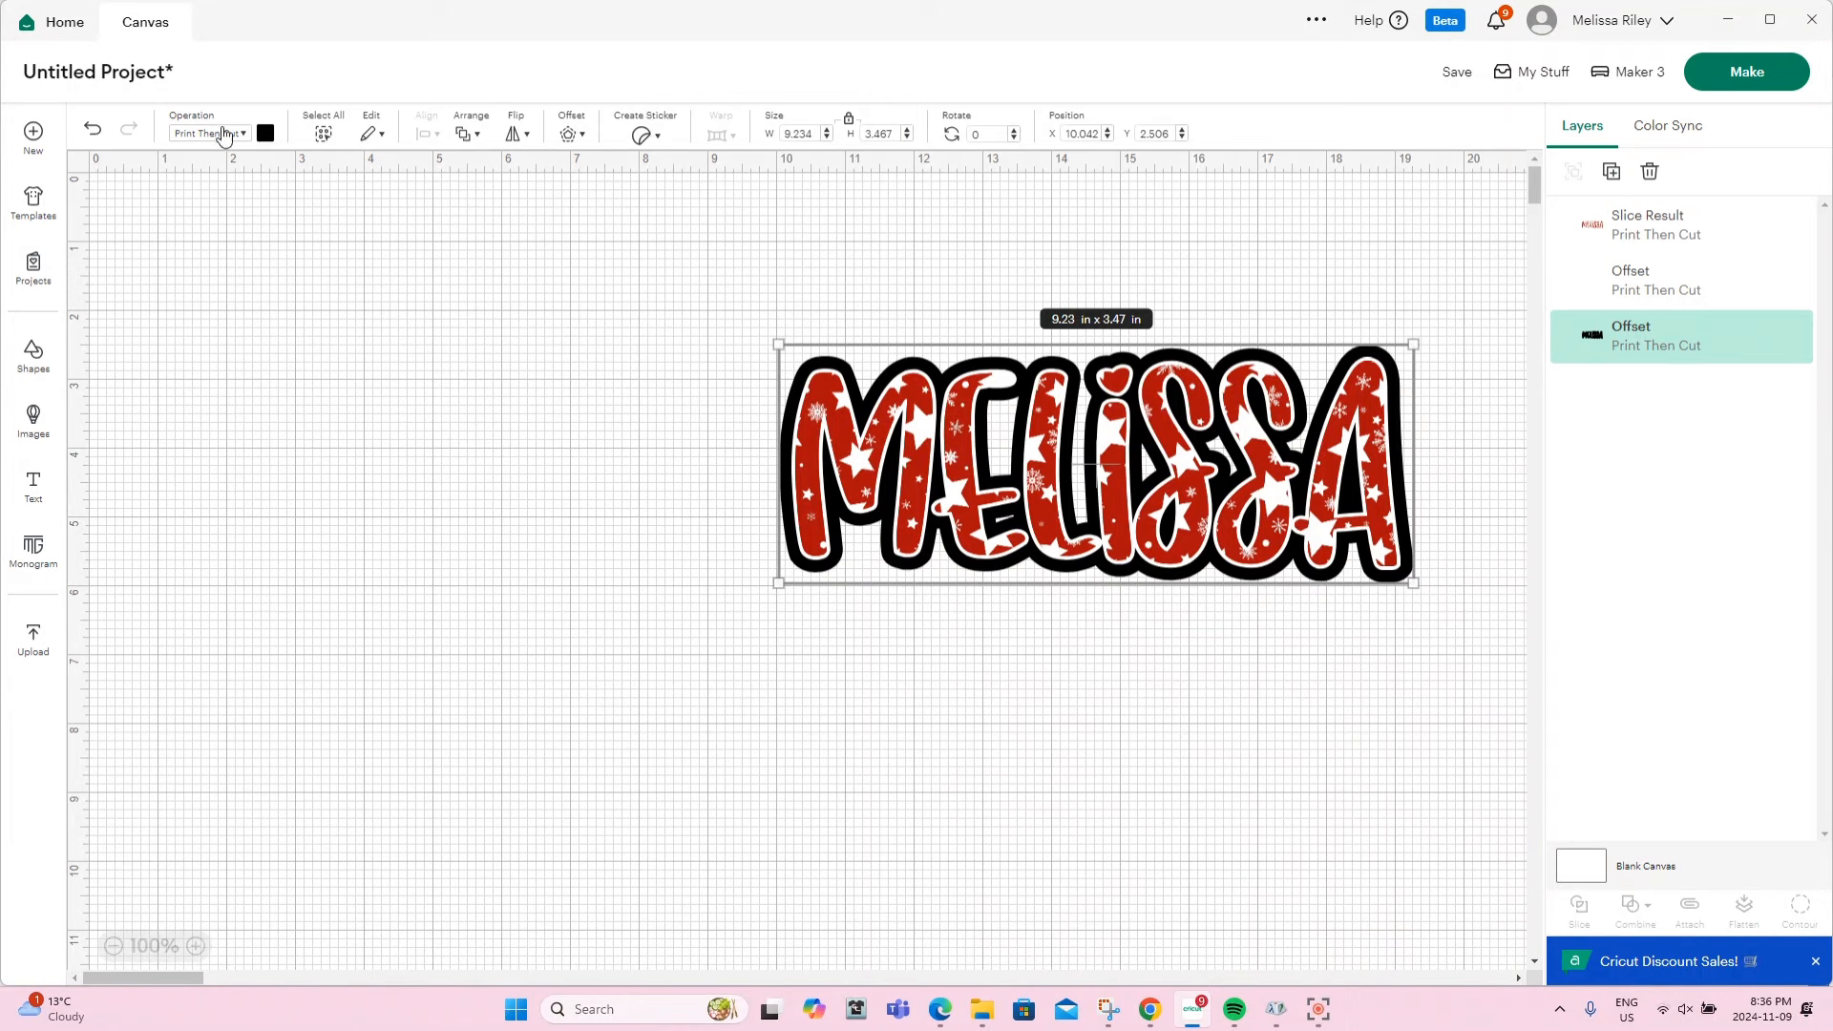
pyautogui.click(218, 134)
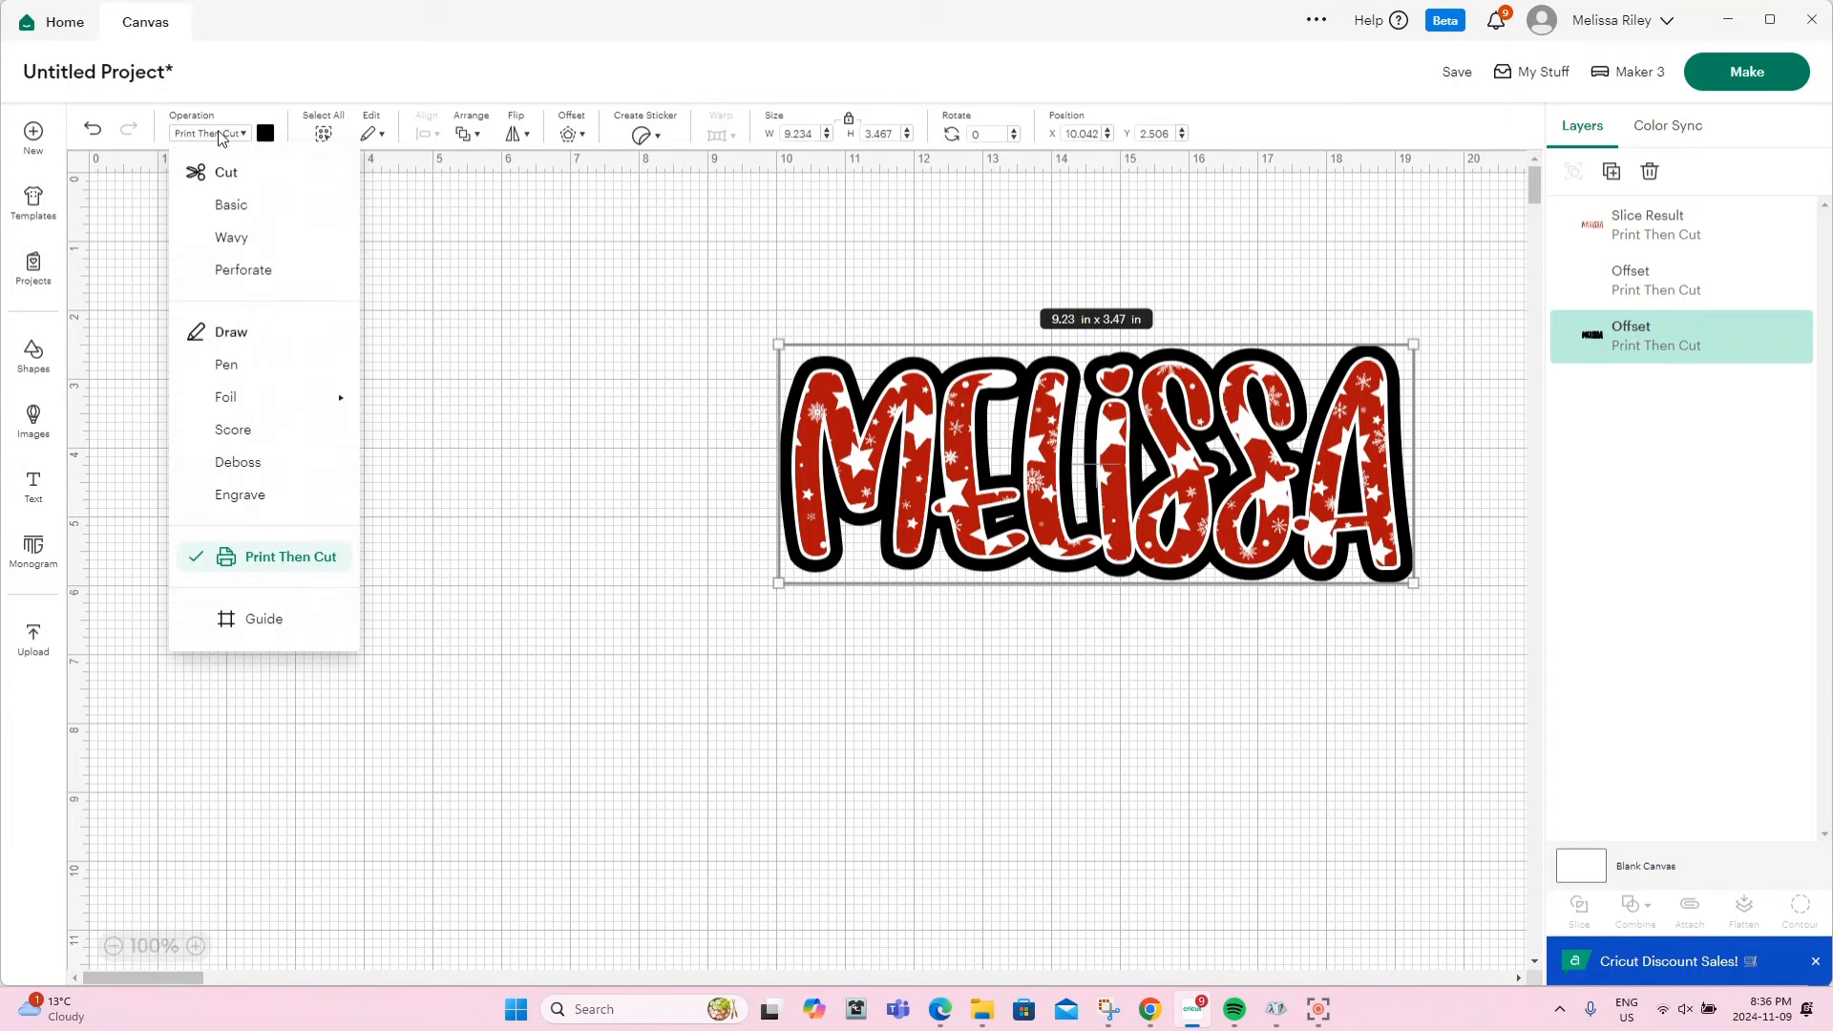
pyautogui.click(218, 208)
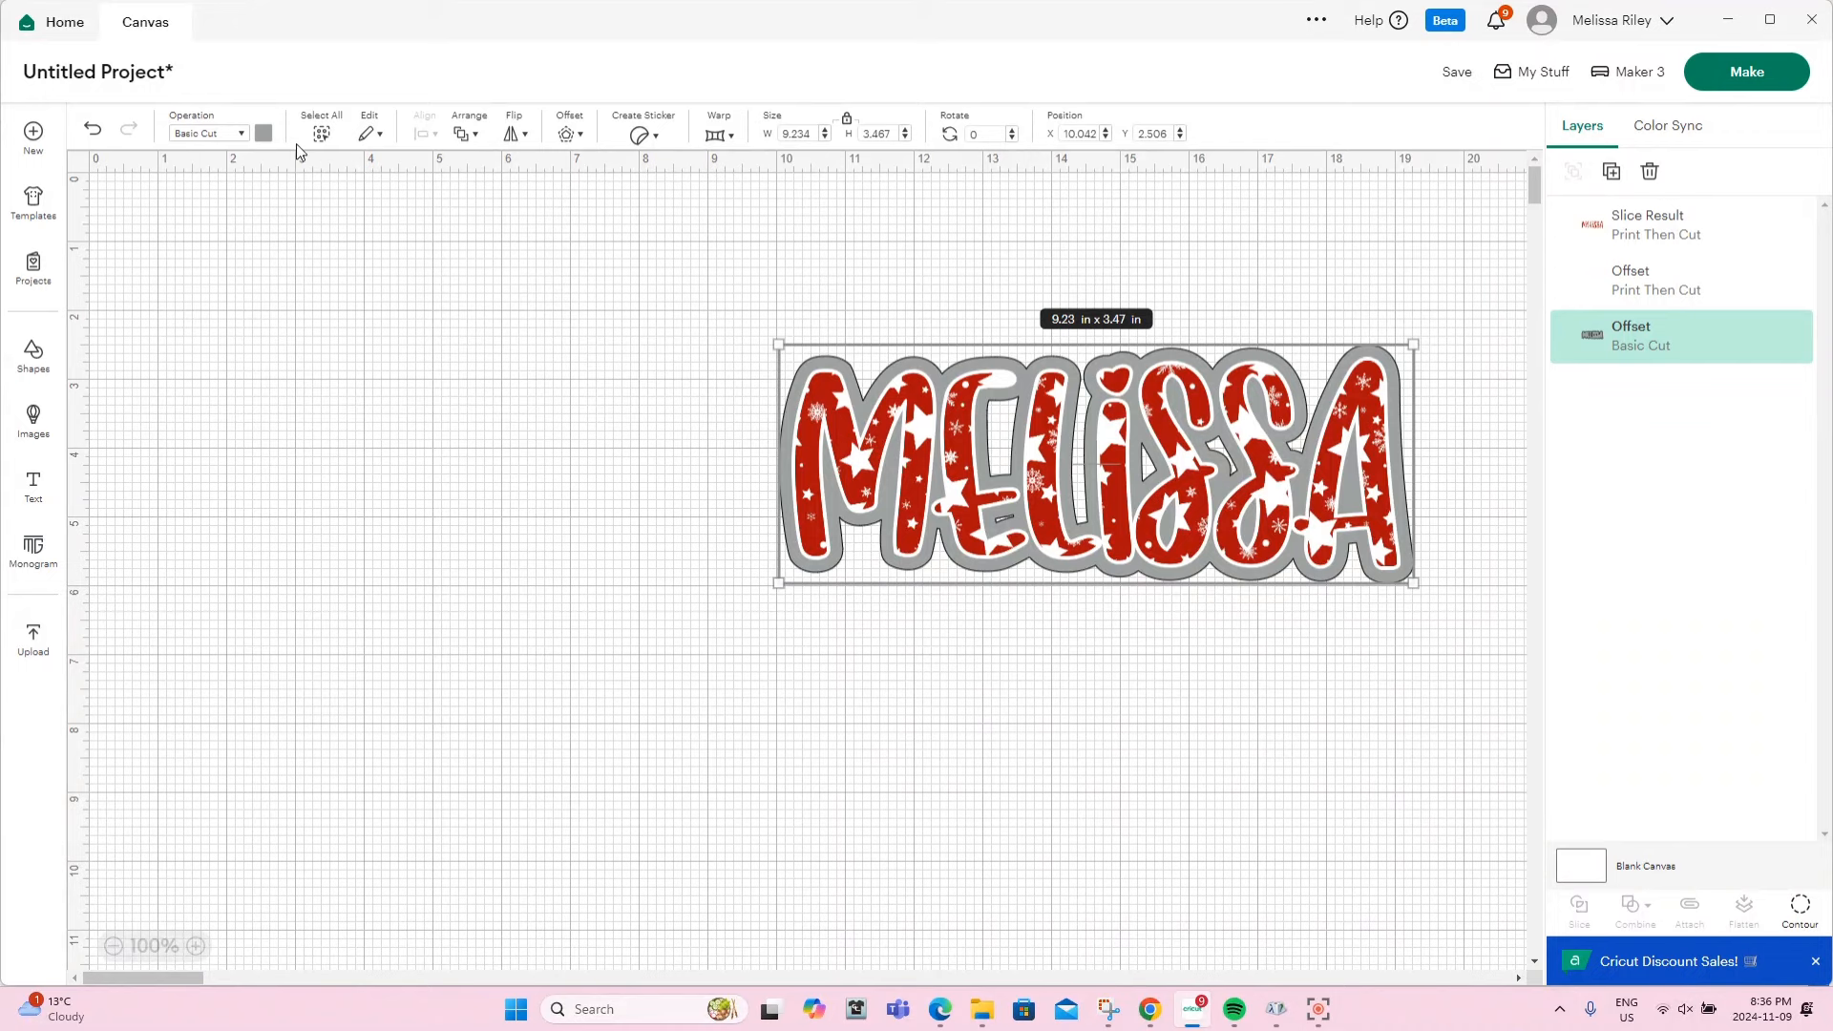
pyautogui.click(263, 133)
pyautogui.click(405, 320)
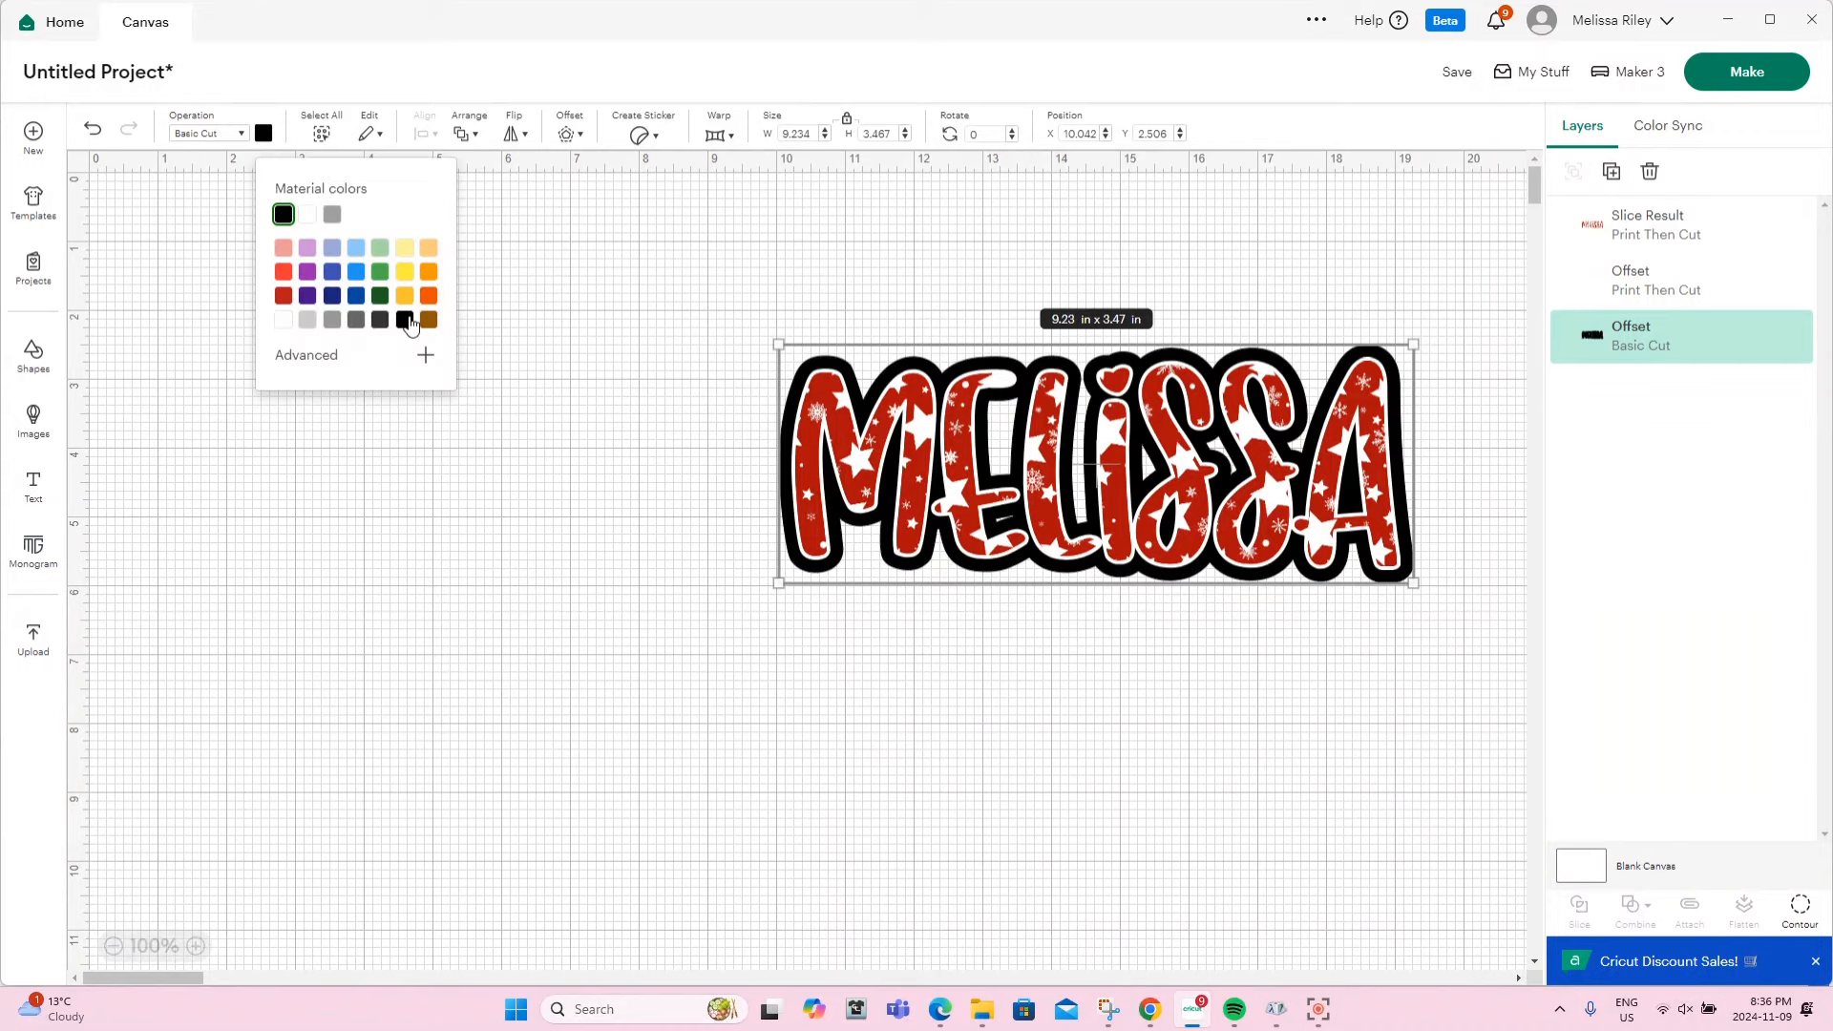
# Fill in the black outer offset with Contour, hiding the large opening beside the E and all other inner contours
pyautogui.click(1801, 909)
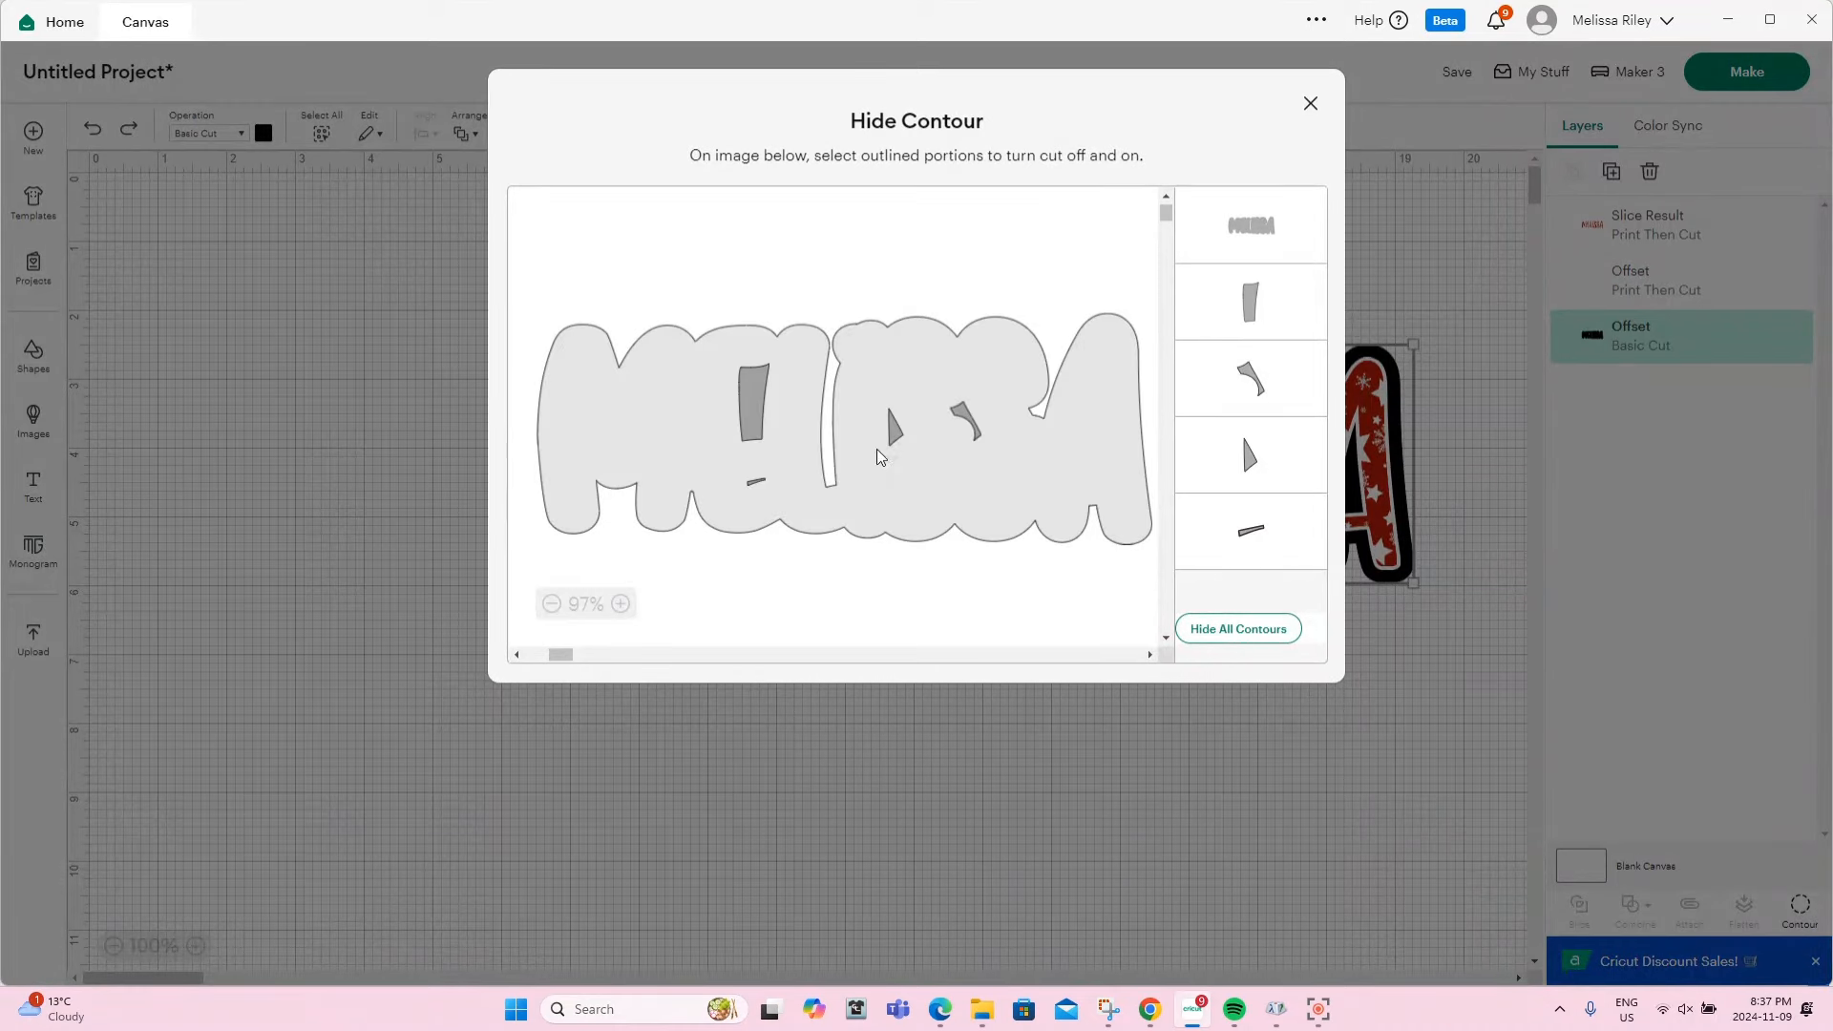
pyautogui.click(756, 419)
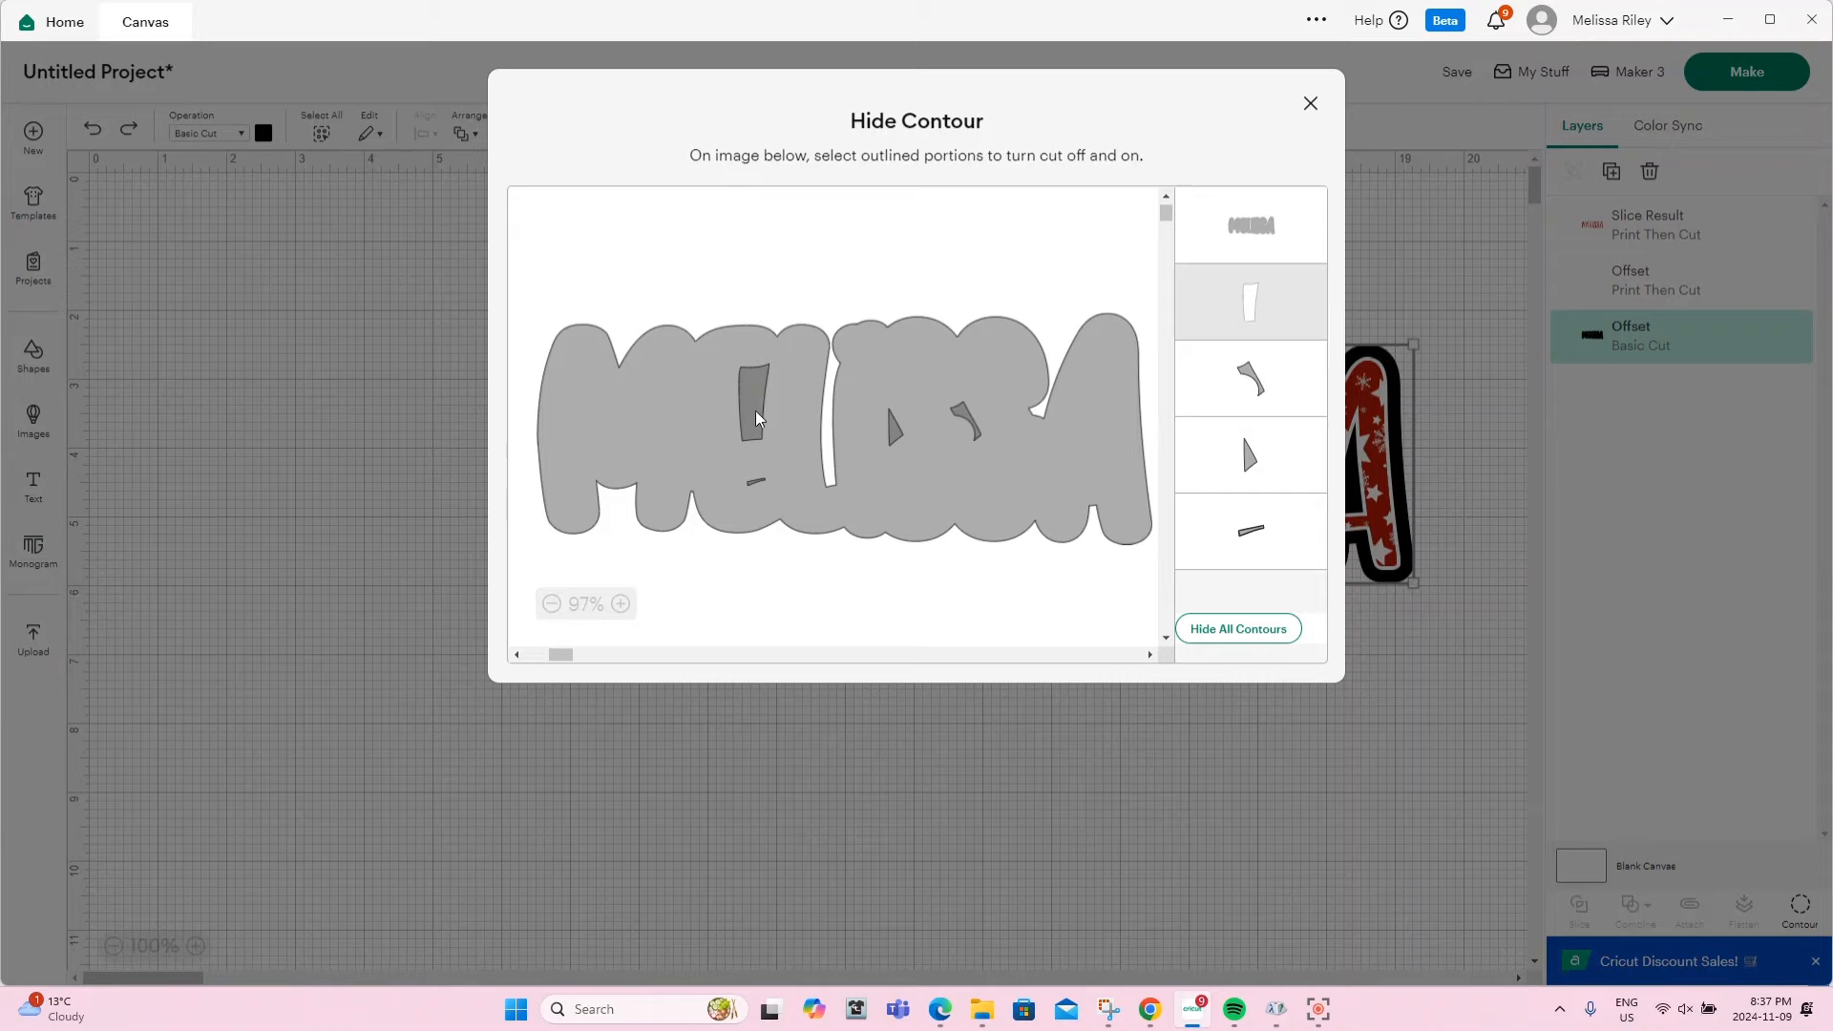
pyautogui.click(1310, 104)
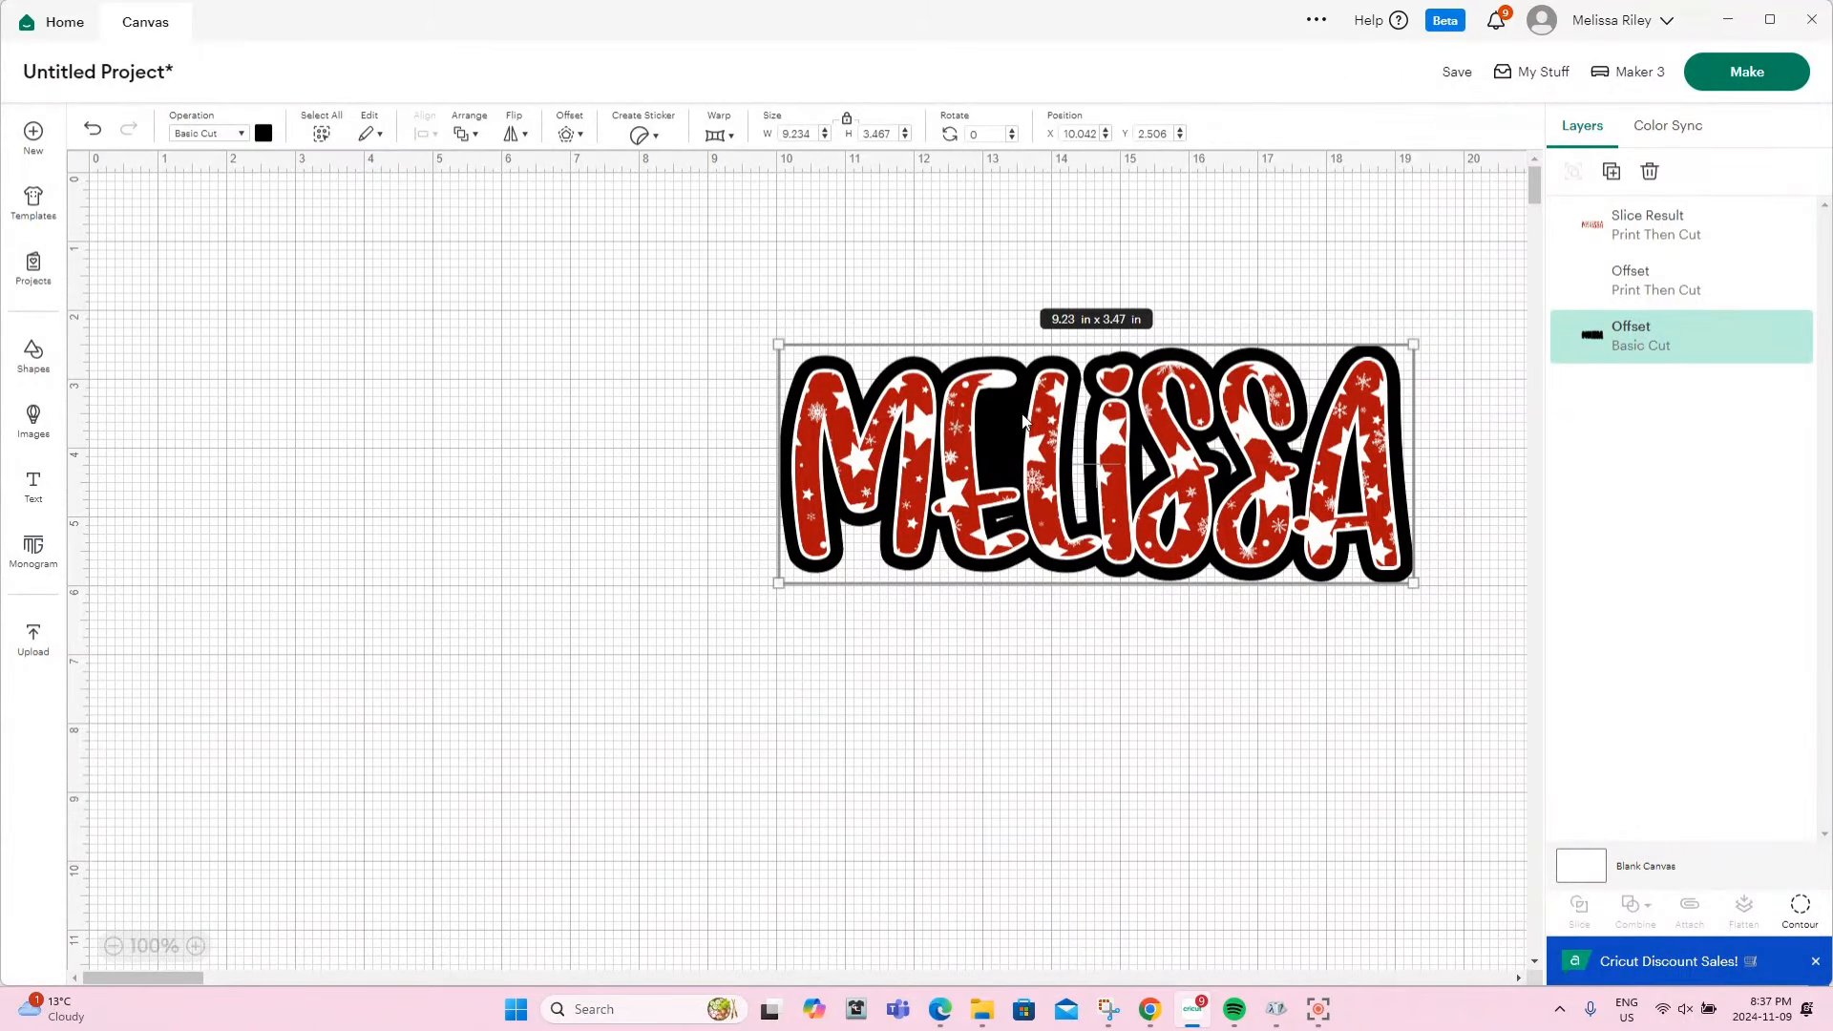
pyautogui.click(1800, 905)
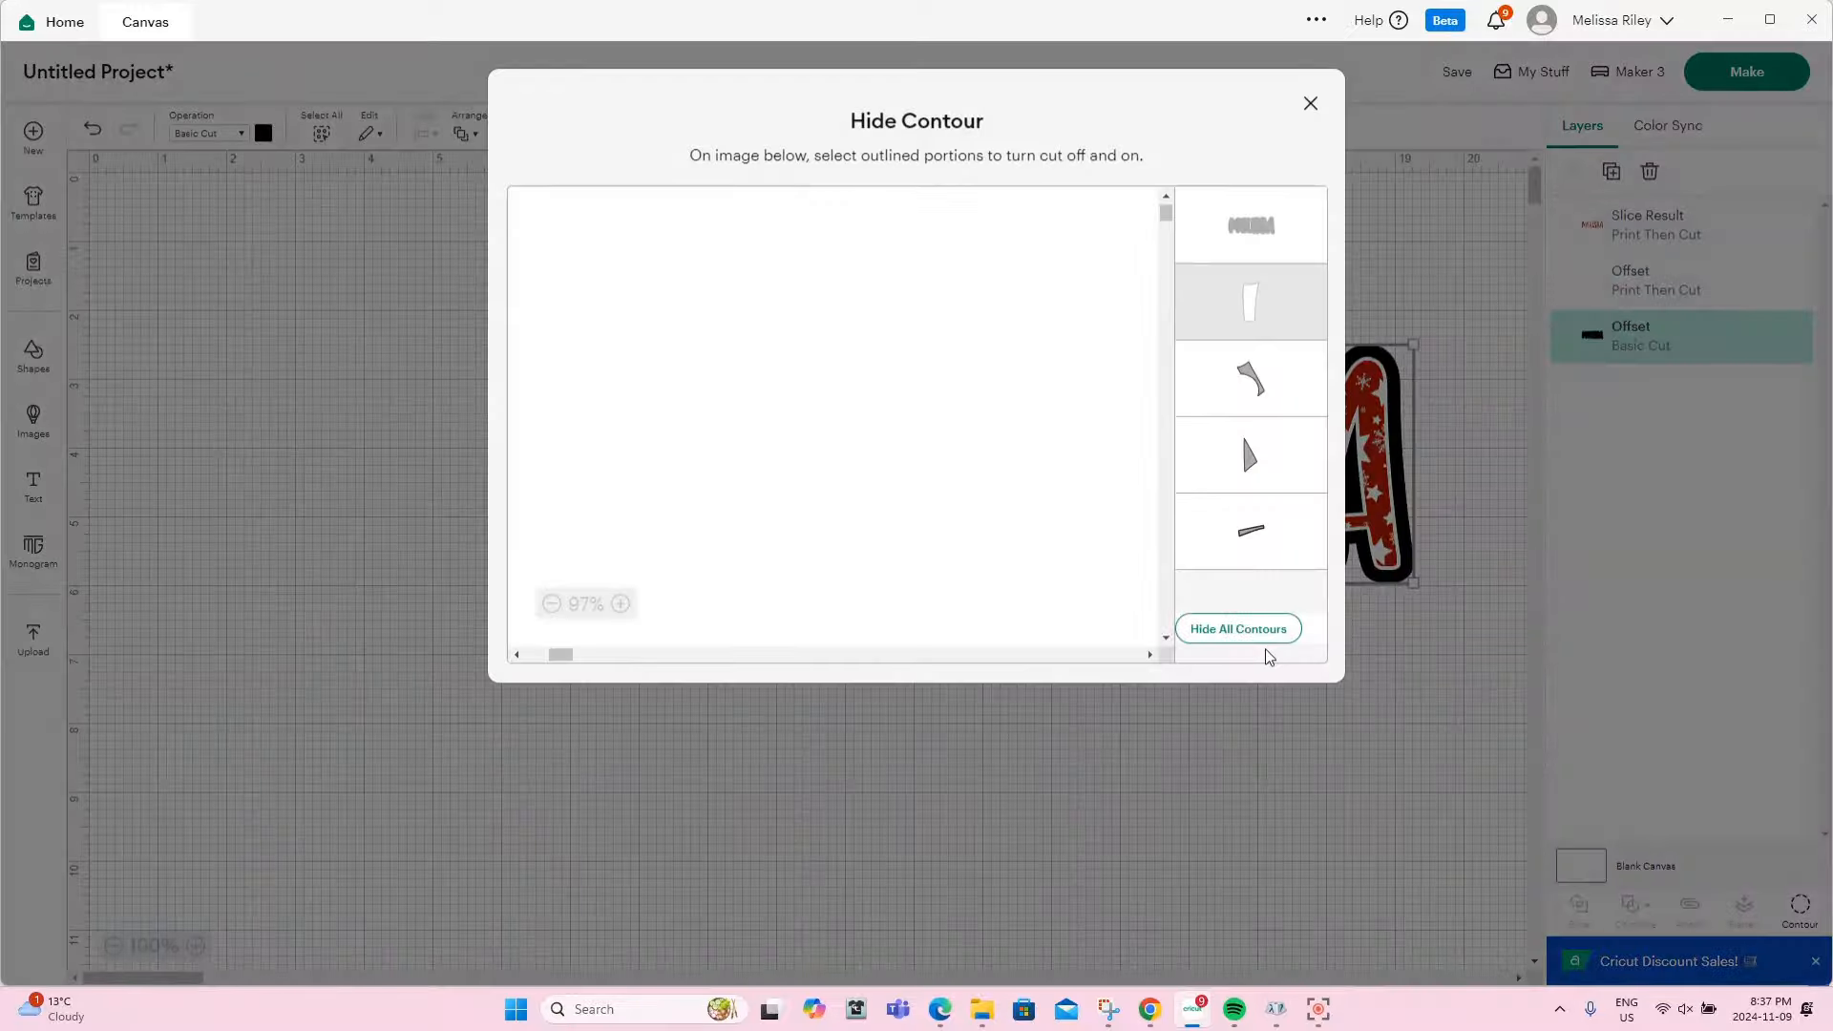
pyautogui.click(1242, 630)
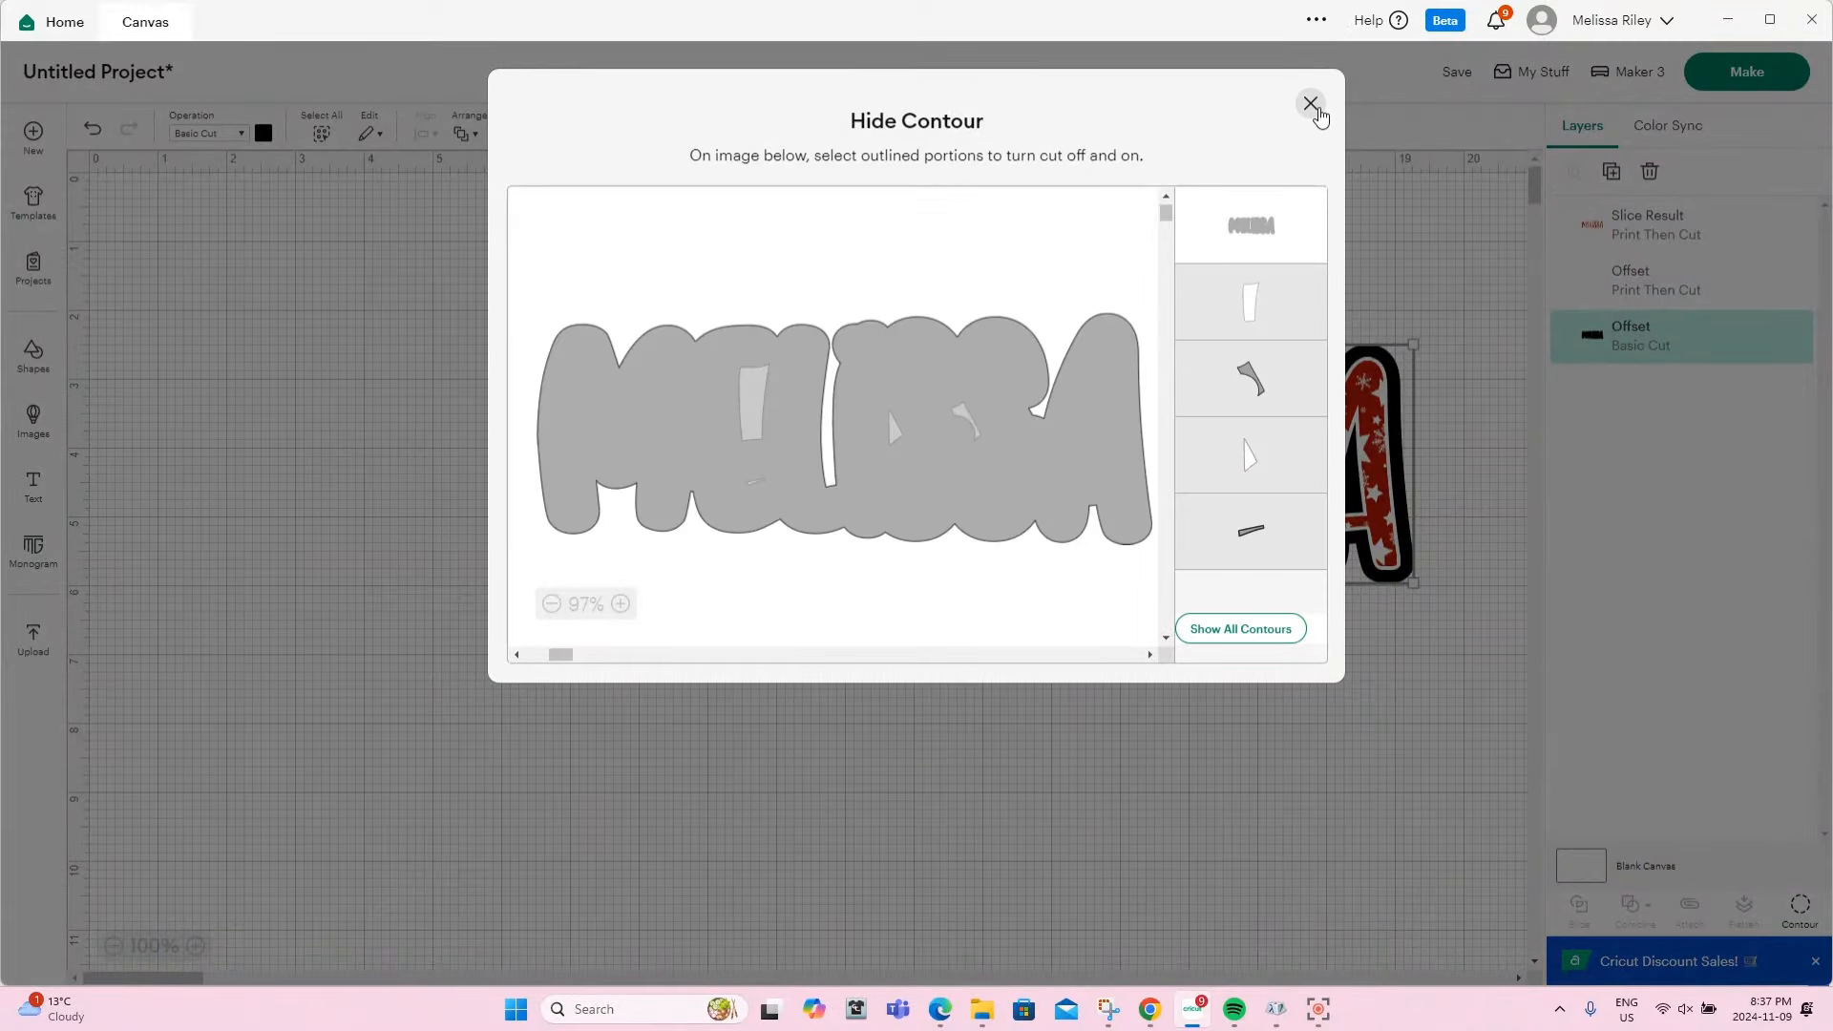
pyautogui.click(1310, 104)
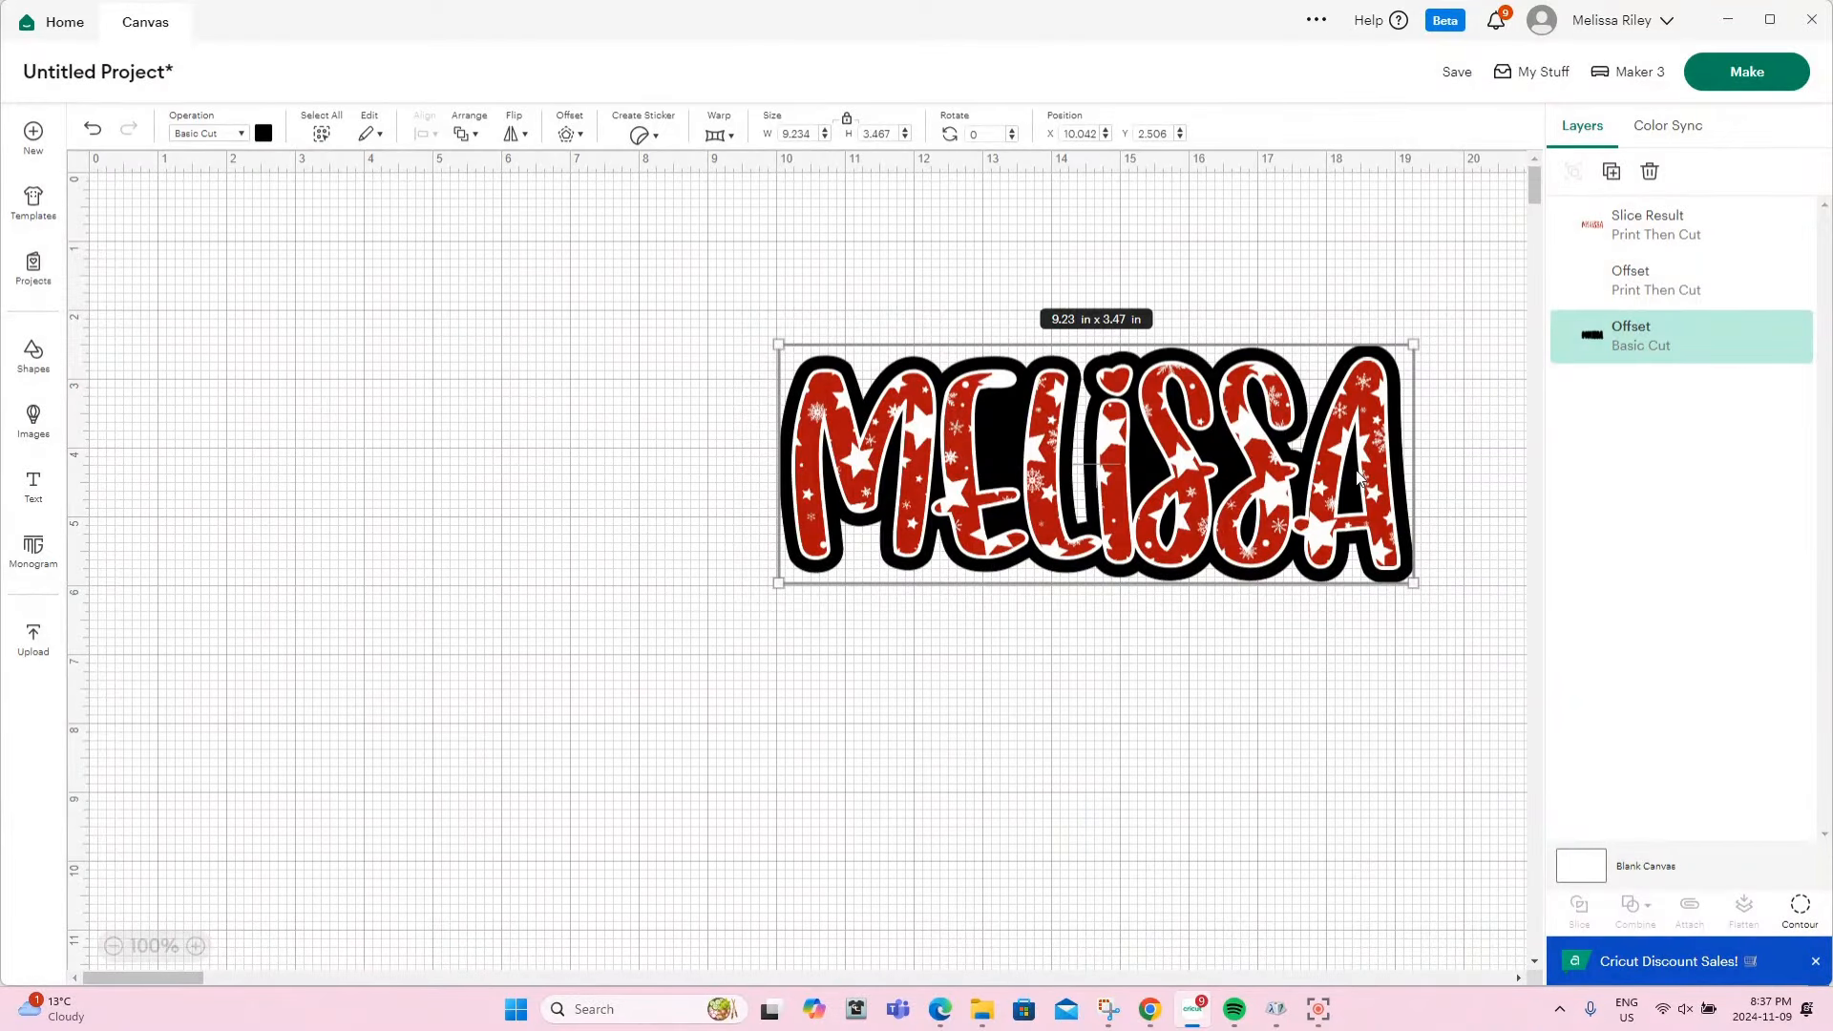
# Restore all hidden contours of the black outer offset
pyautogui.click(1800, 904)
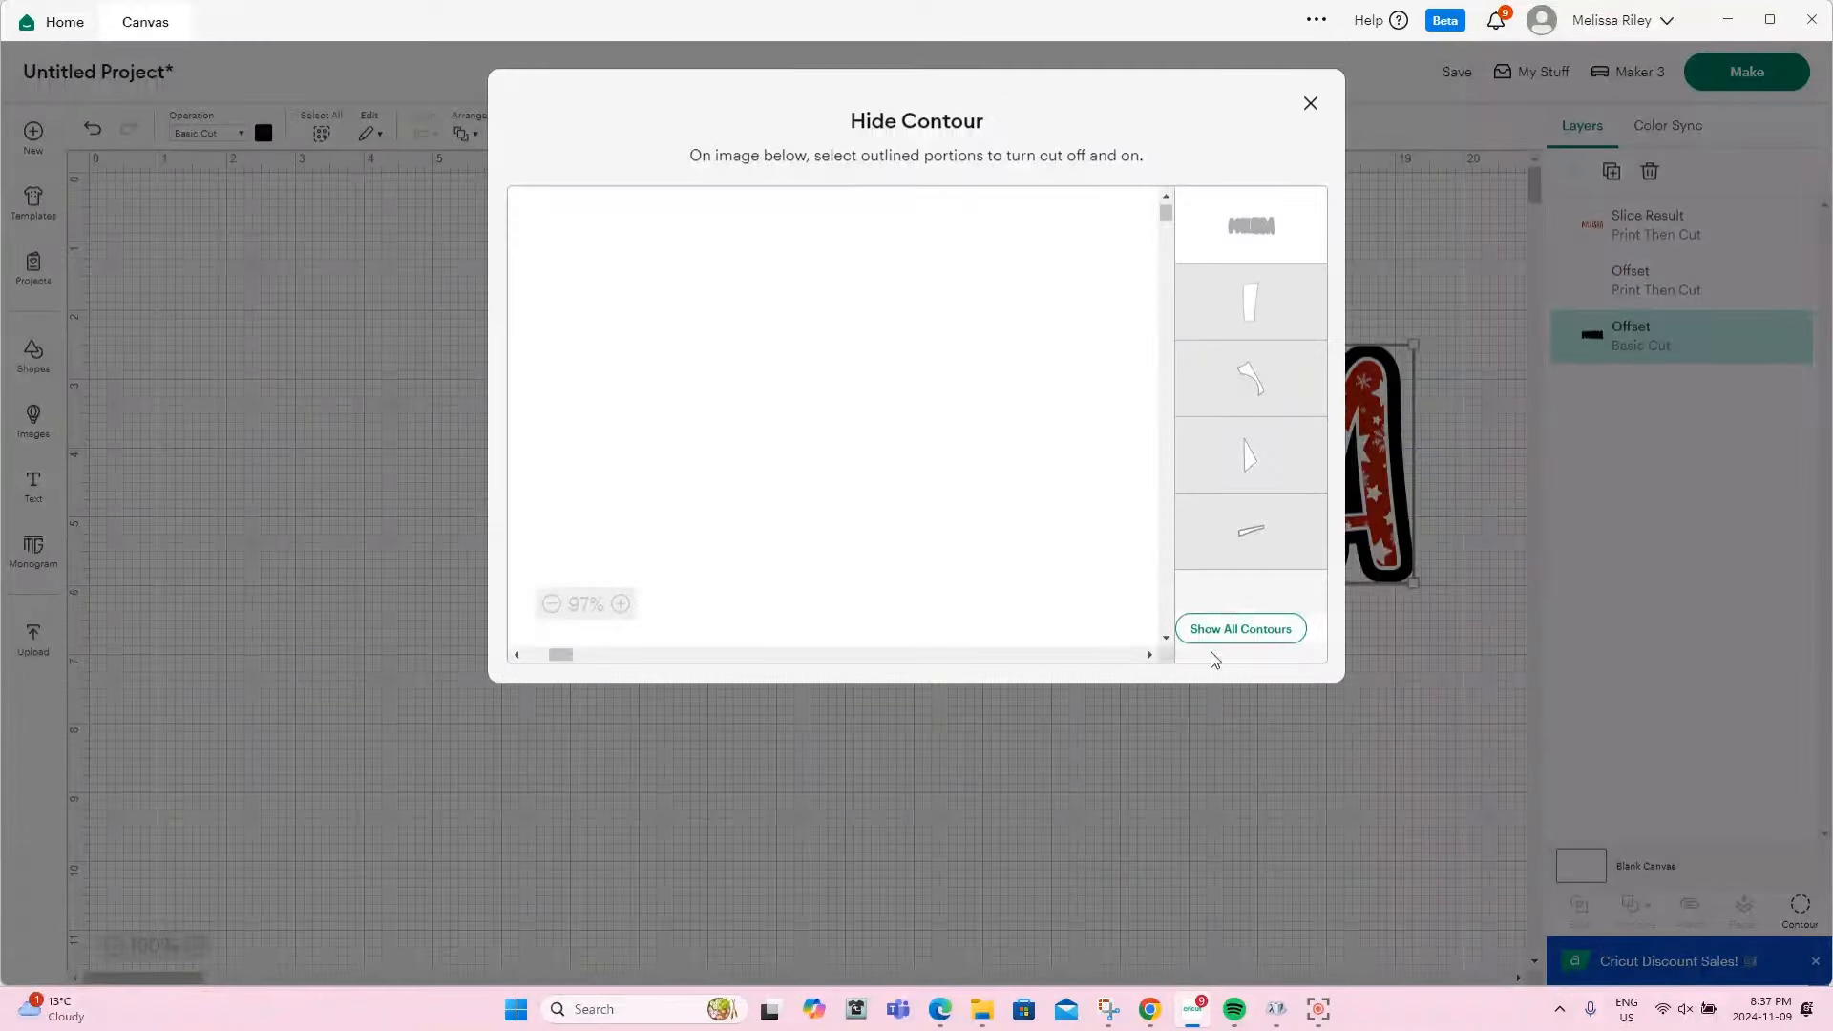
pyautogui.click(1221, 629)
pyautogui.click(1310, 103)
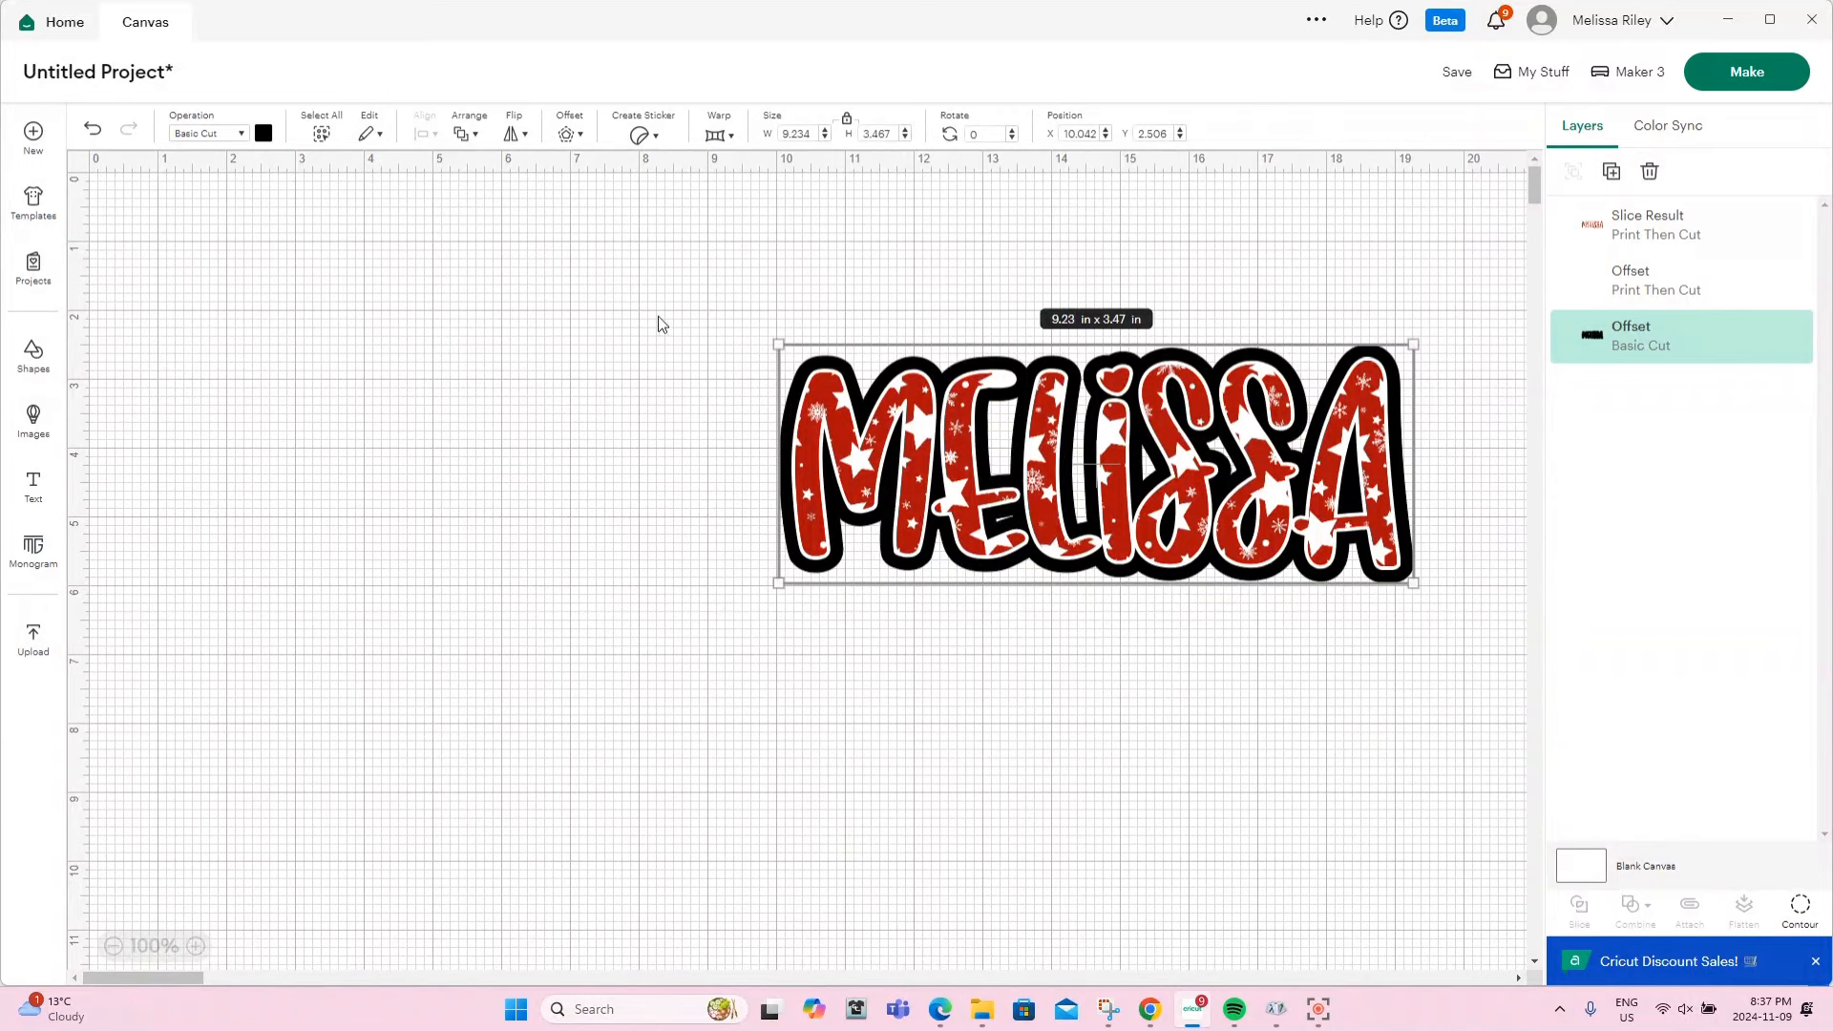
# Flatten the three name layers into one and shrink the design to about 4.79 × 1.8 in, placed in the canvas's upper right area
pyautogui.moveTo(725, 314); pyautogui.dragTo(1444, 613)
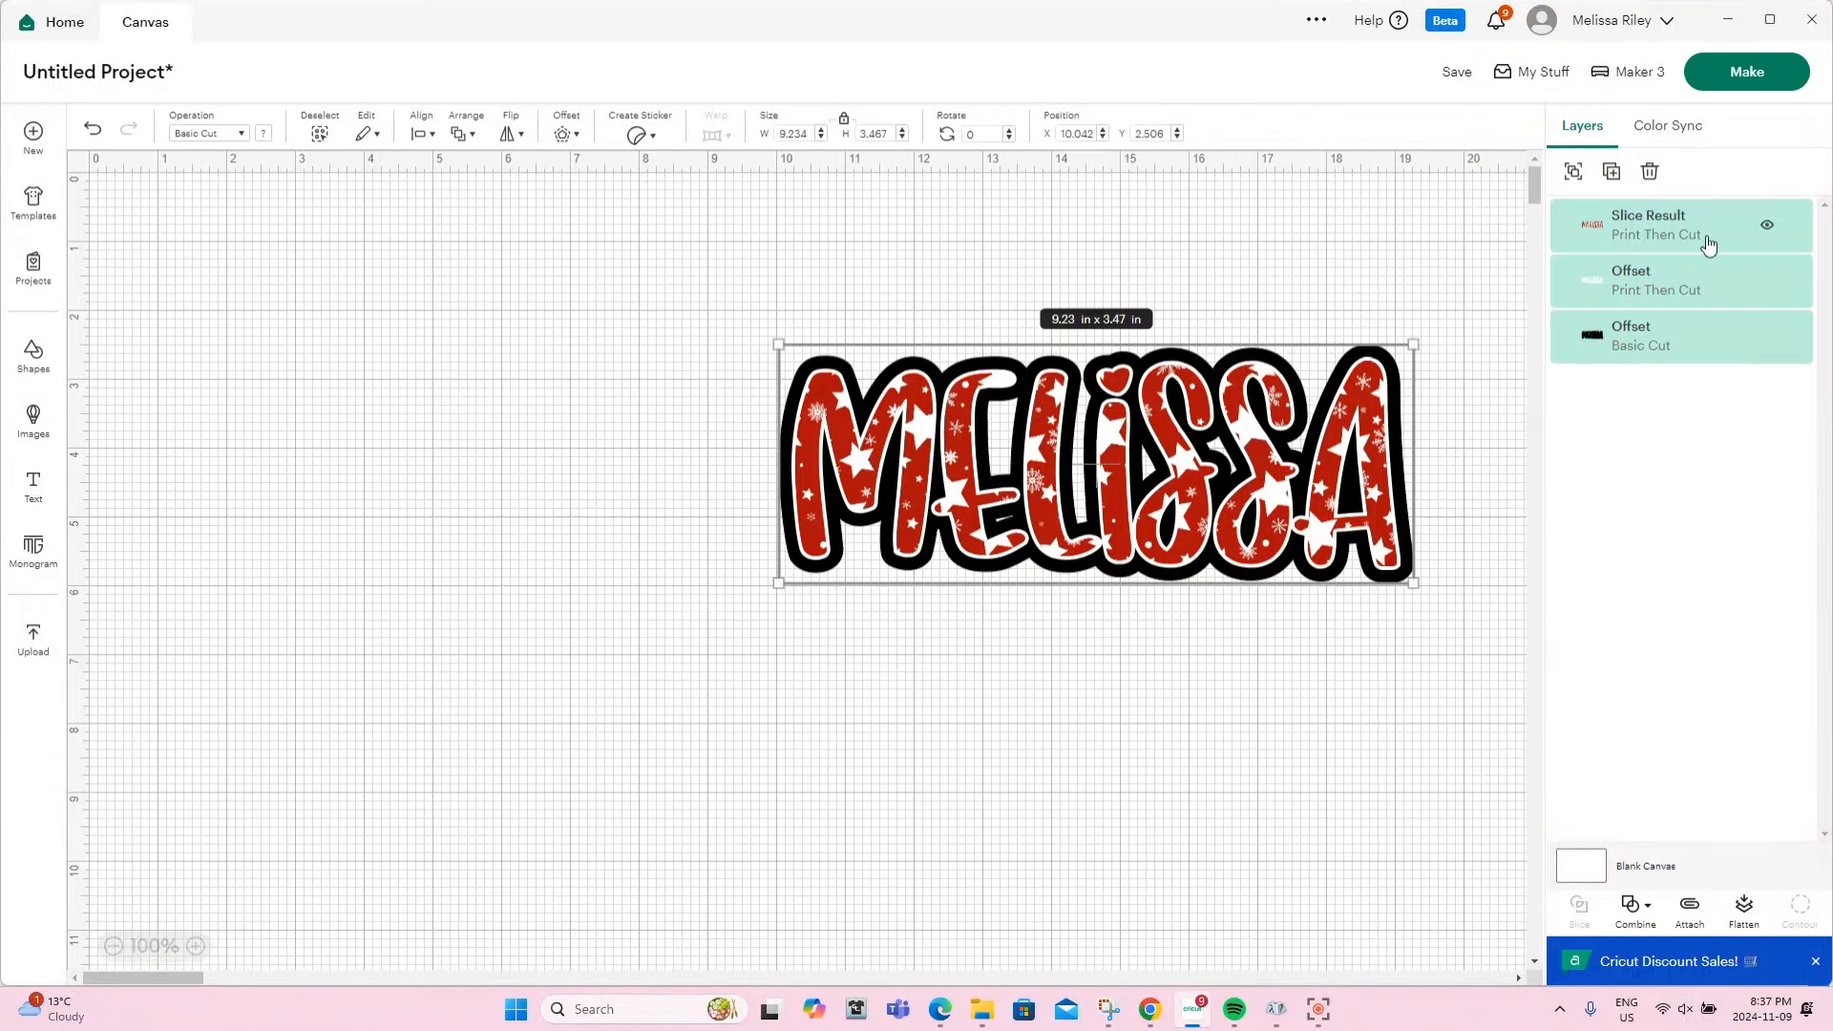
pyautogui.click(1743, 907)
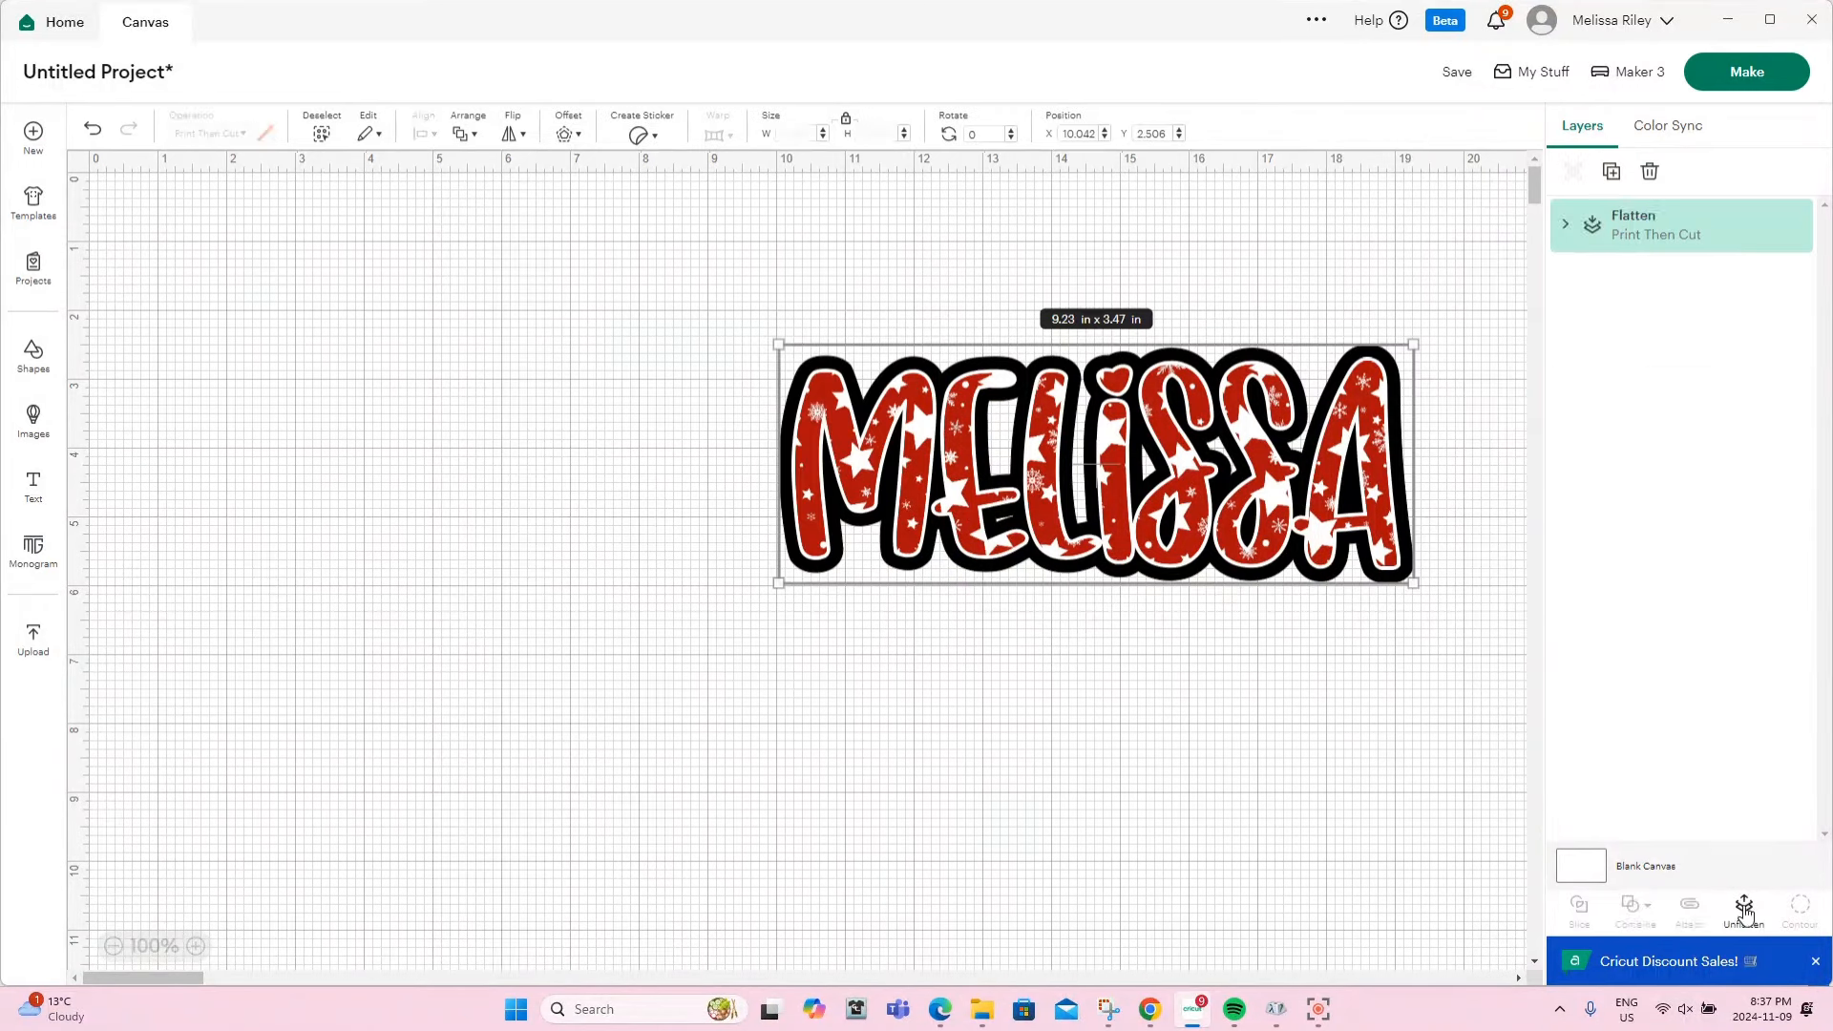
pyautogui.moveTo(1420, 571); pyautogui.dragTo(1114, 457)
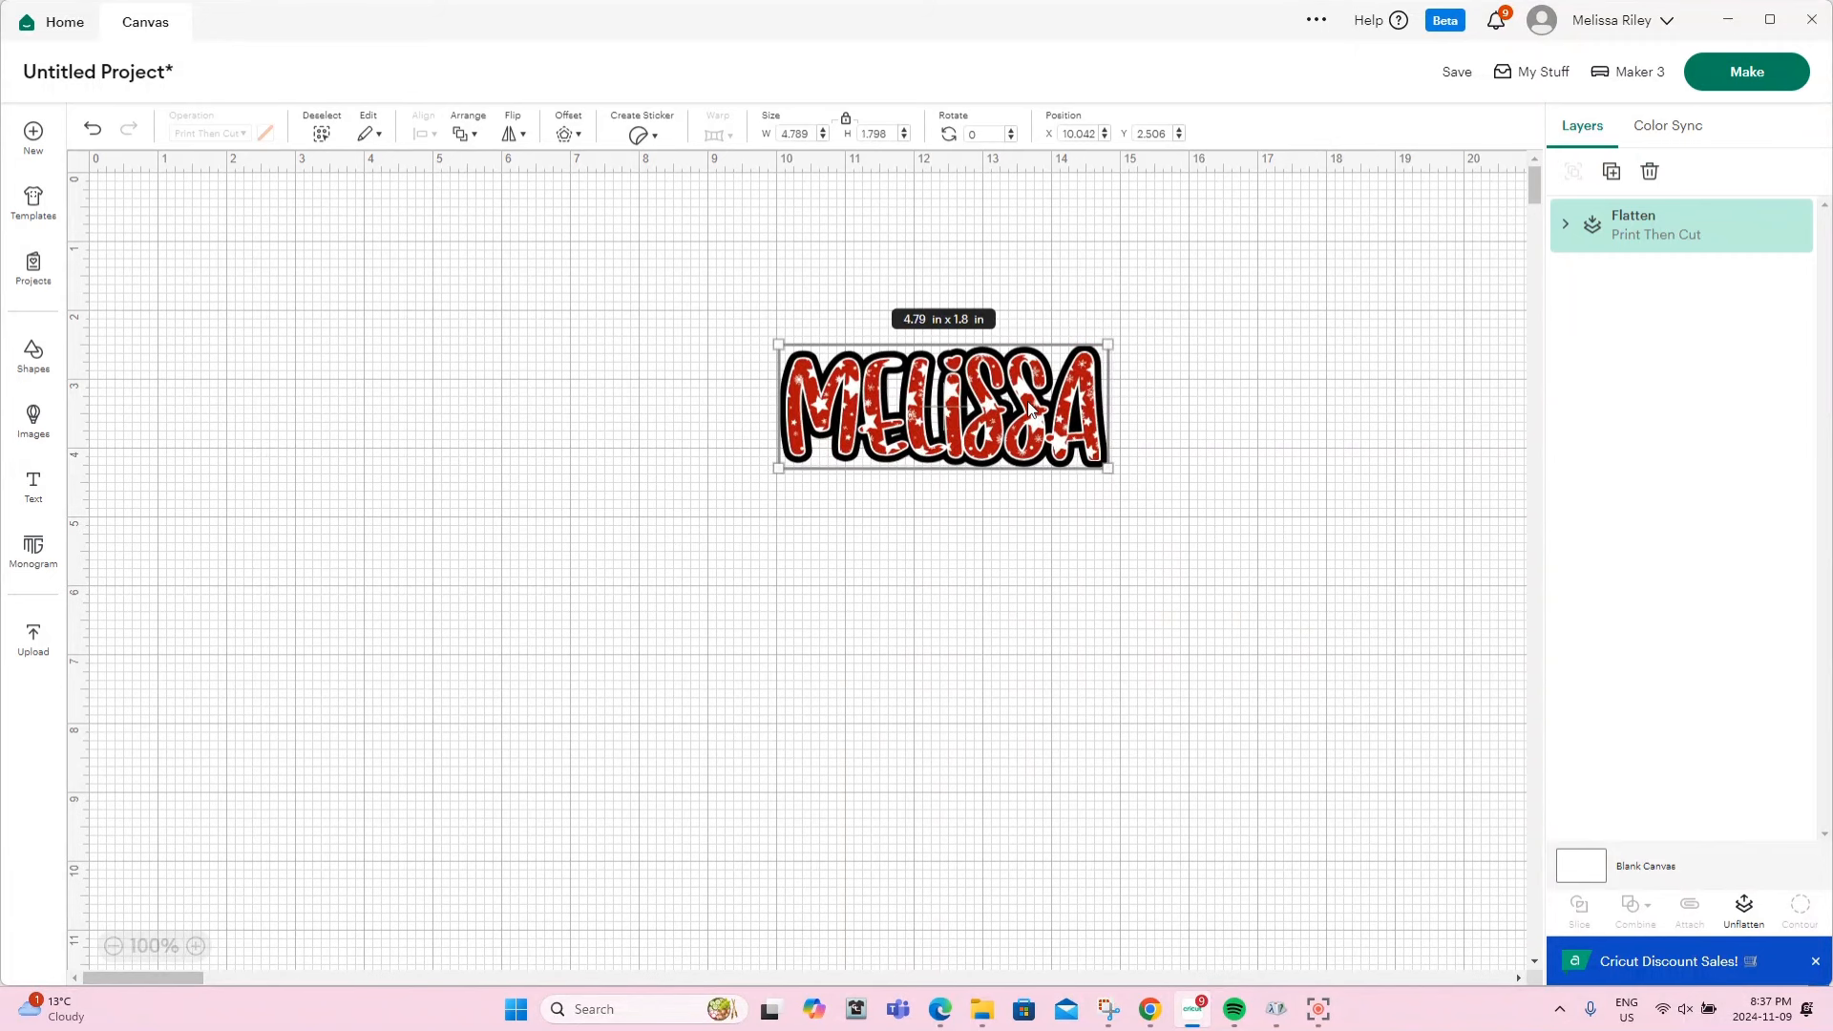
pyautogui.moveTo(963, 424); pyautogui.dragTo(1236, 365)
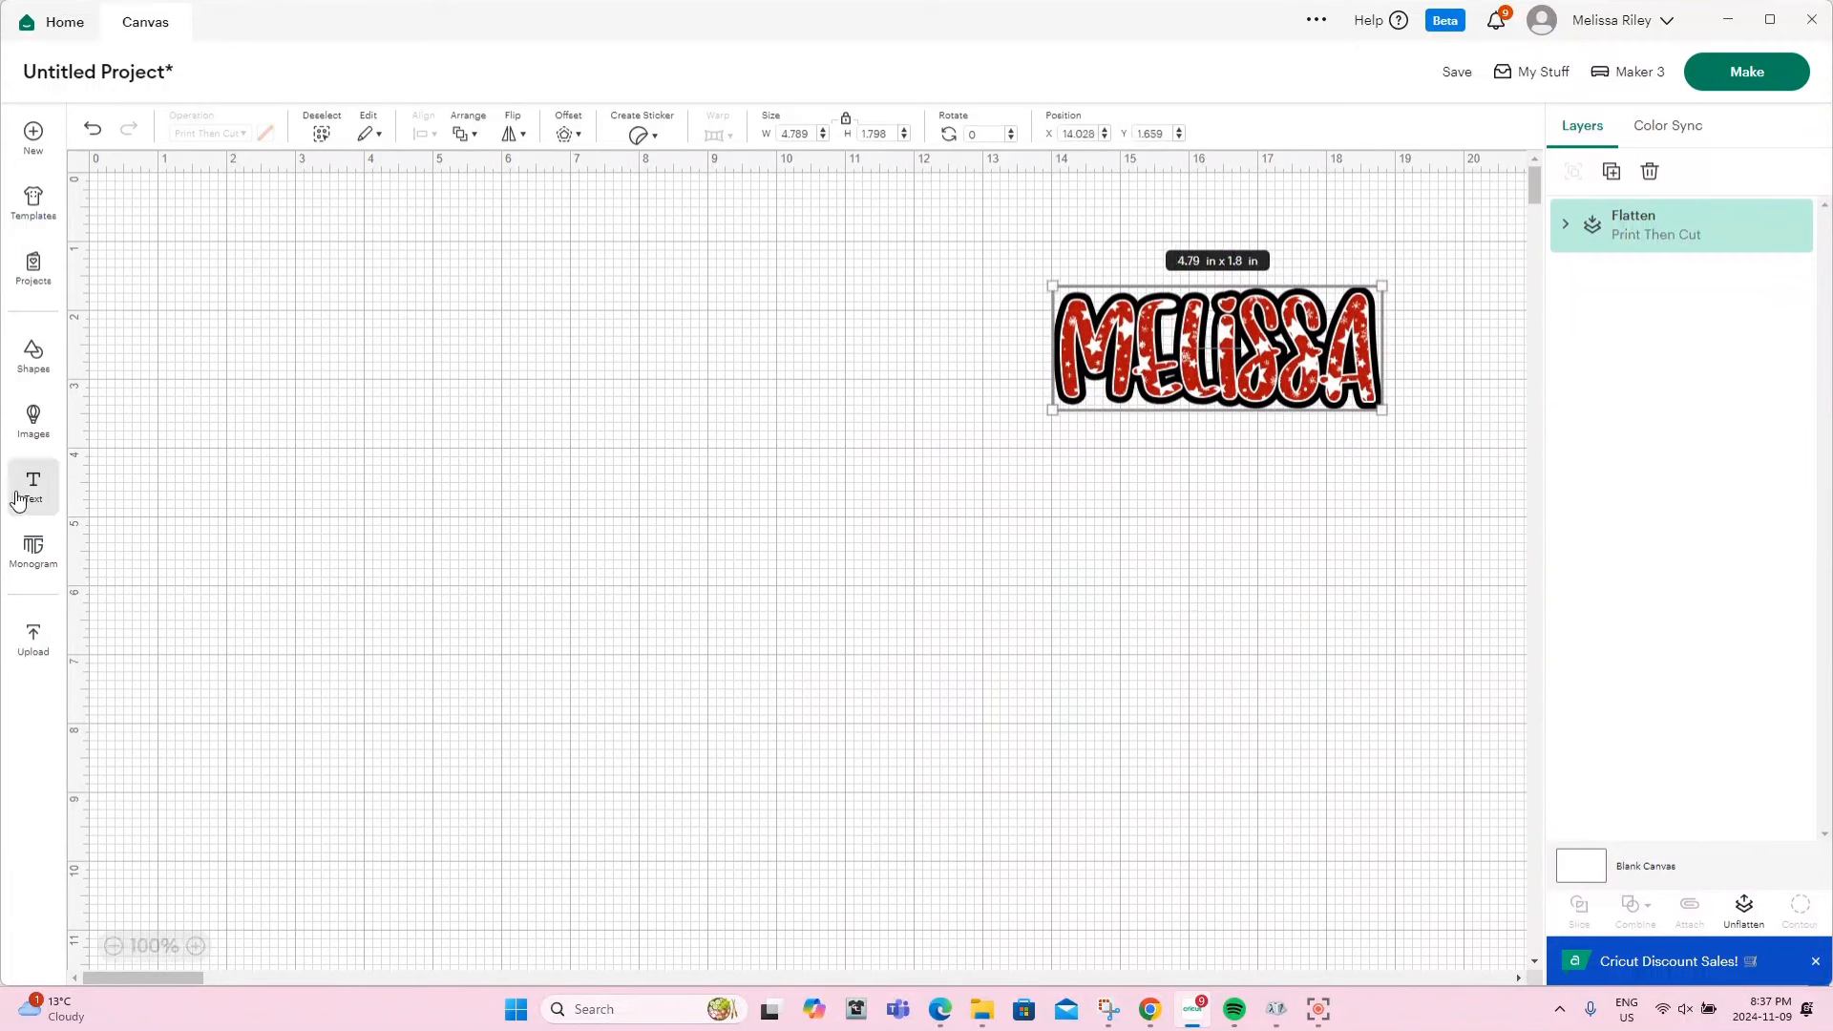
# Insert the free pill-shaped oval and place it just below and left of the patterned name
pyautogui.click(37, 387)
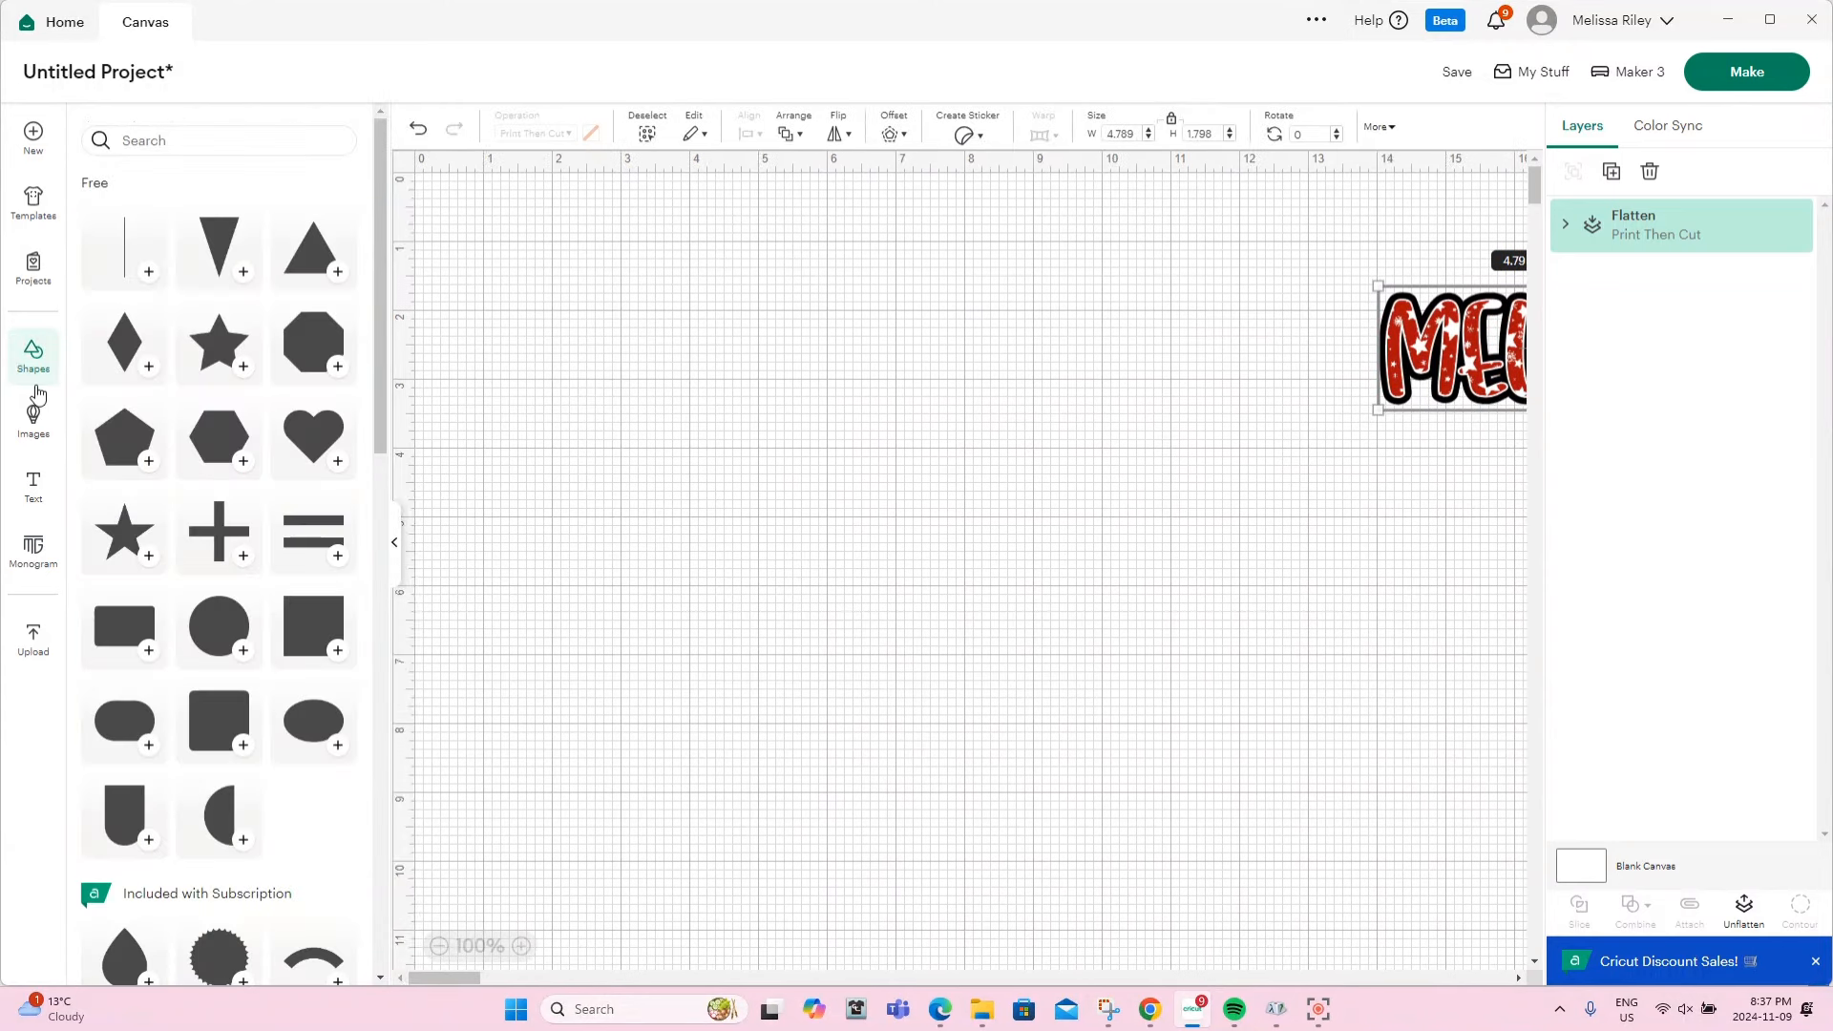
pyautogui.click(142, 757)
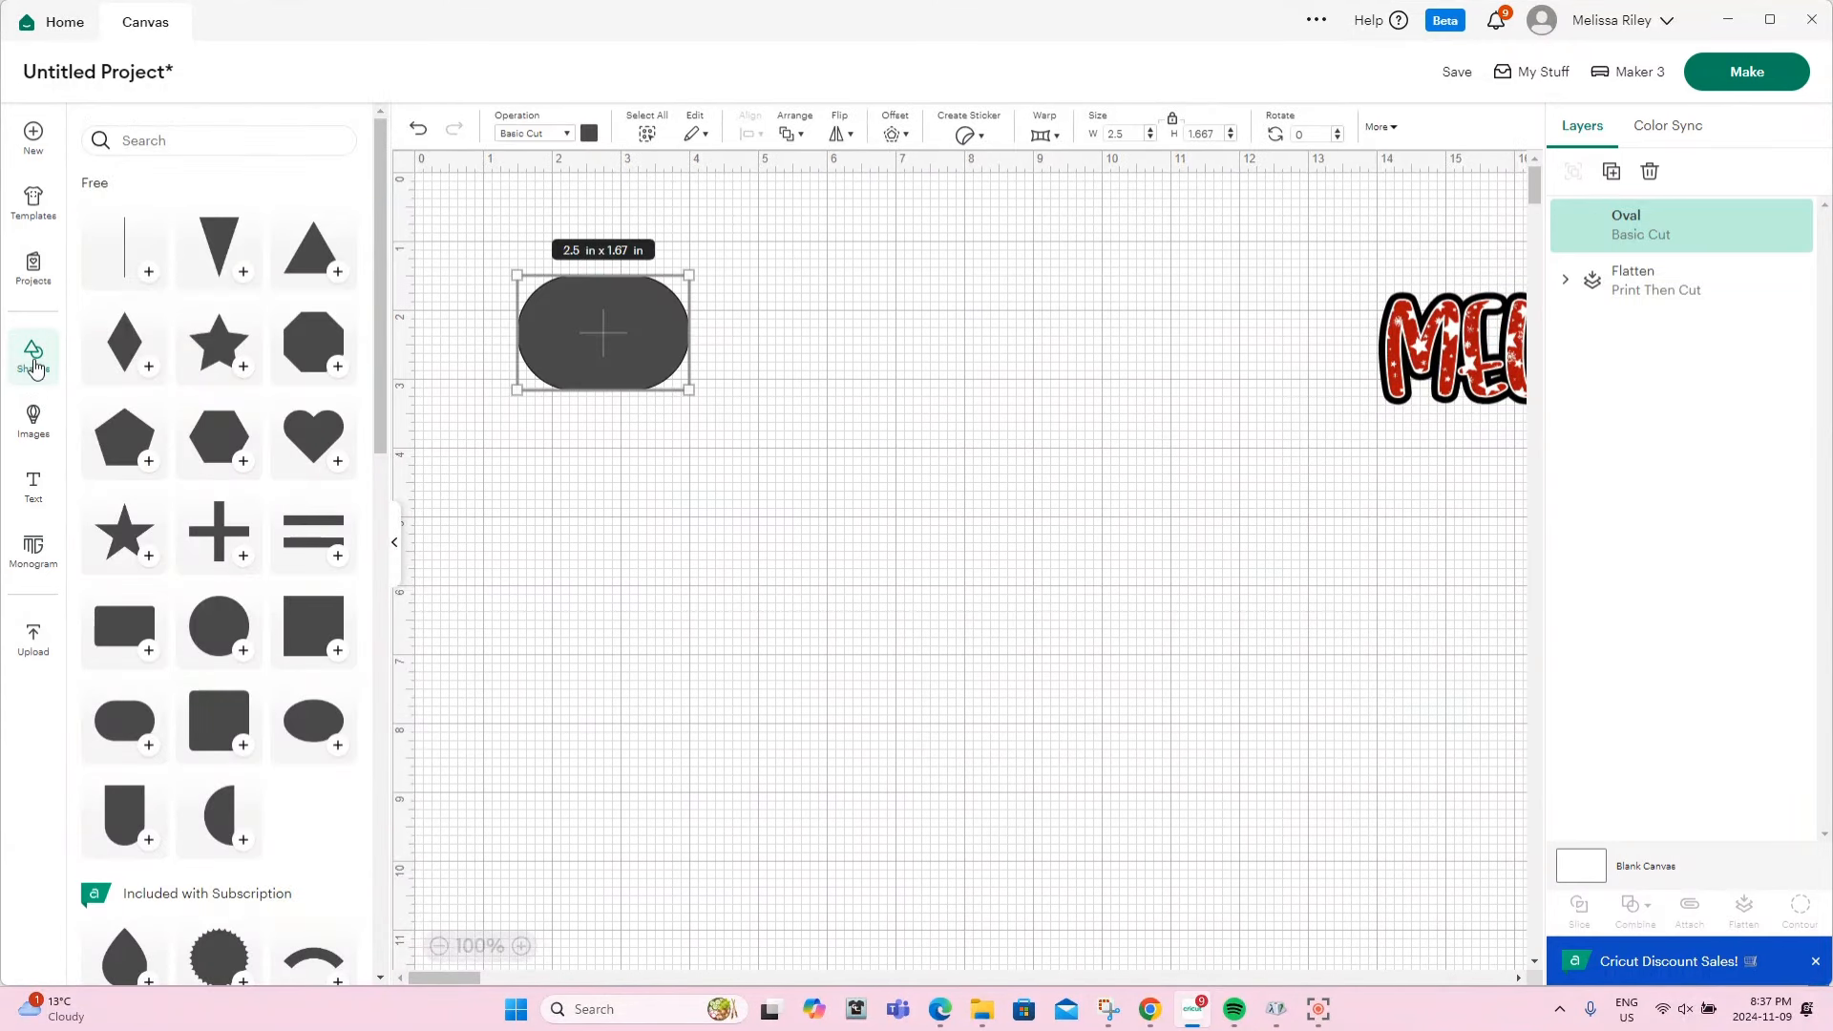
pyautogui.moveTo(298, 363); pyautogui.dragTo(876, 458)
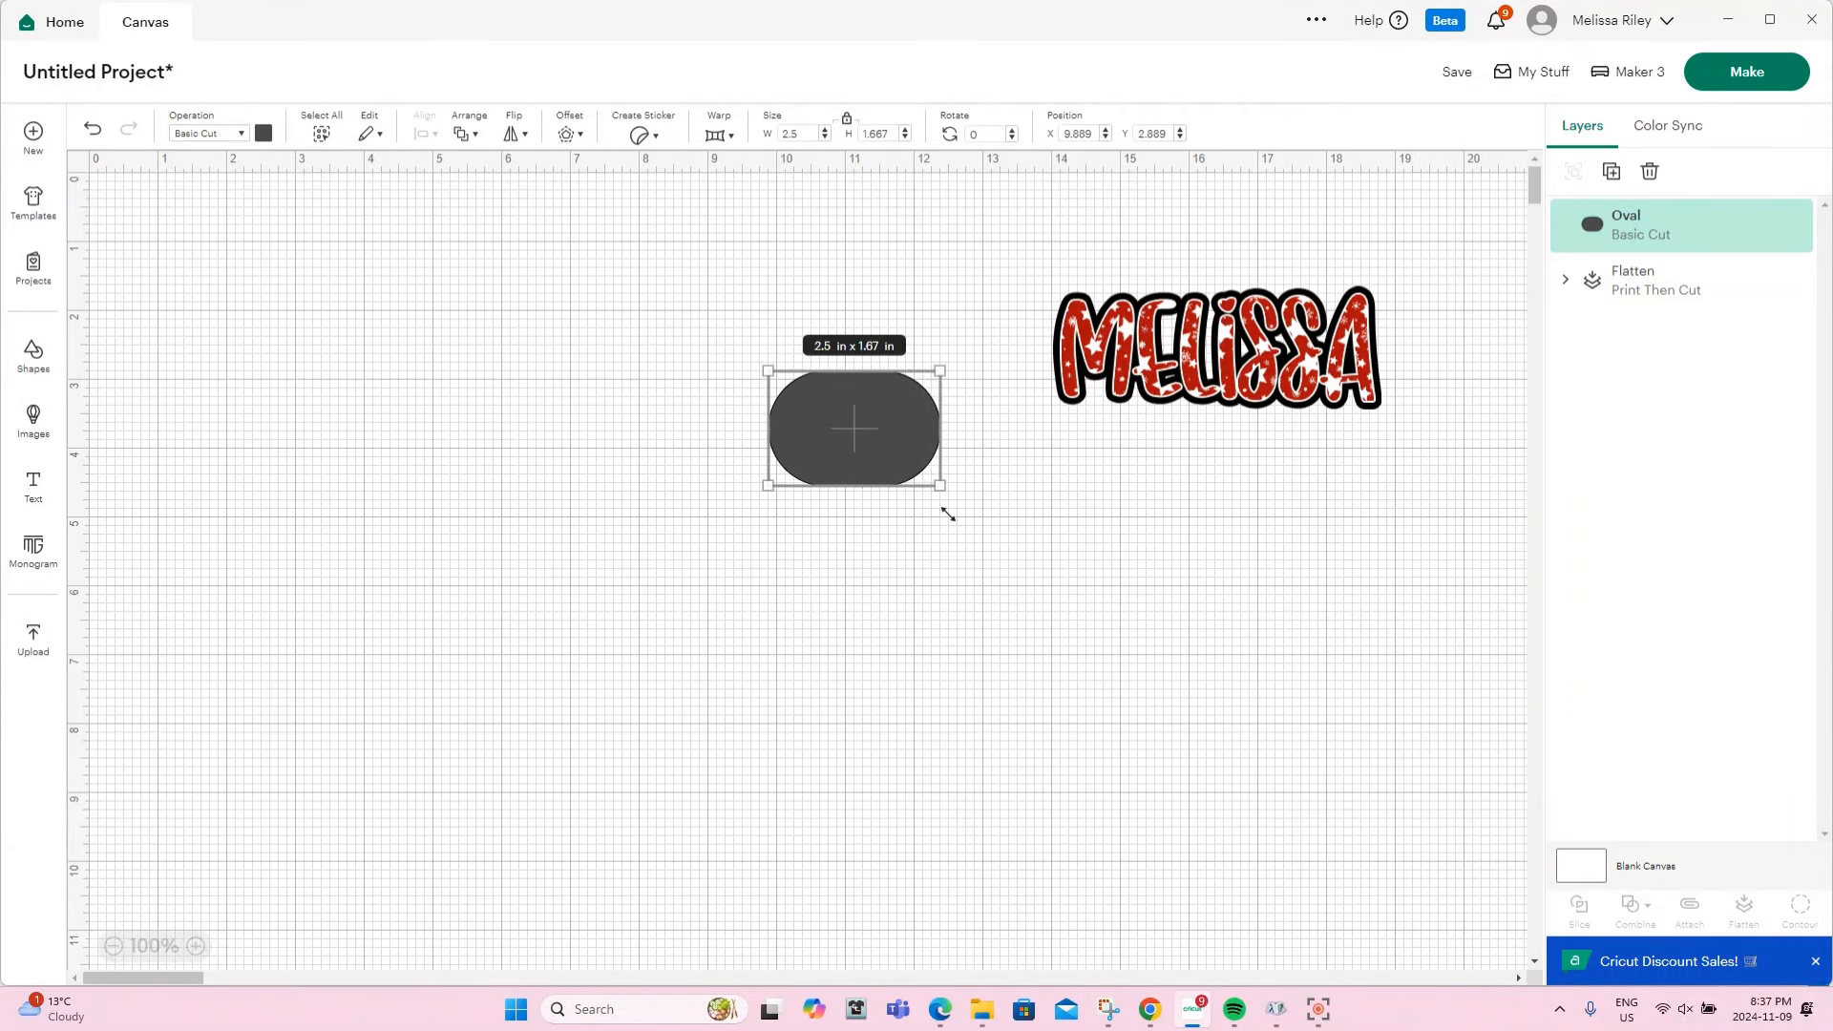
# Create an inward rounded-corner offset of -0.319 in inside the oval
pyautogui.click(584, 140)
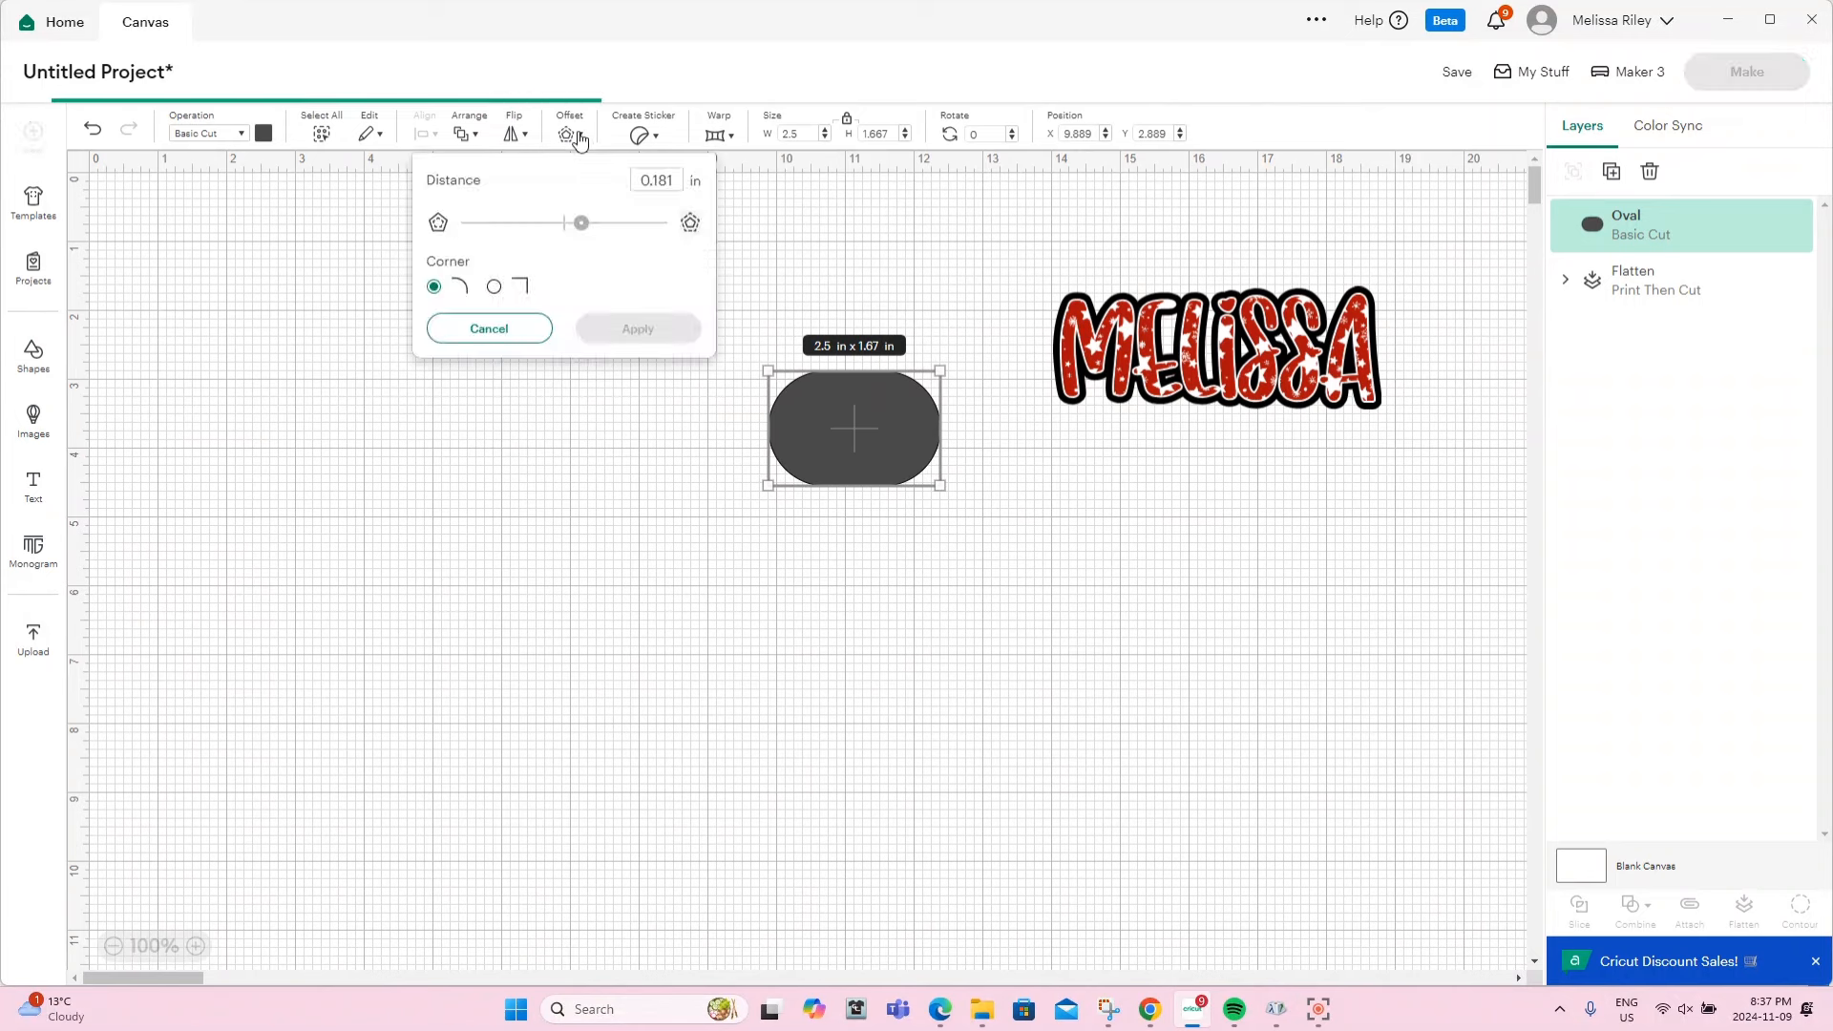
pyautogui.moveTo(577, 223); pyautogui.dragTo(534, 226)
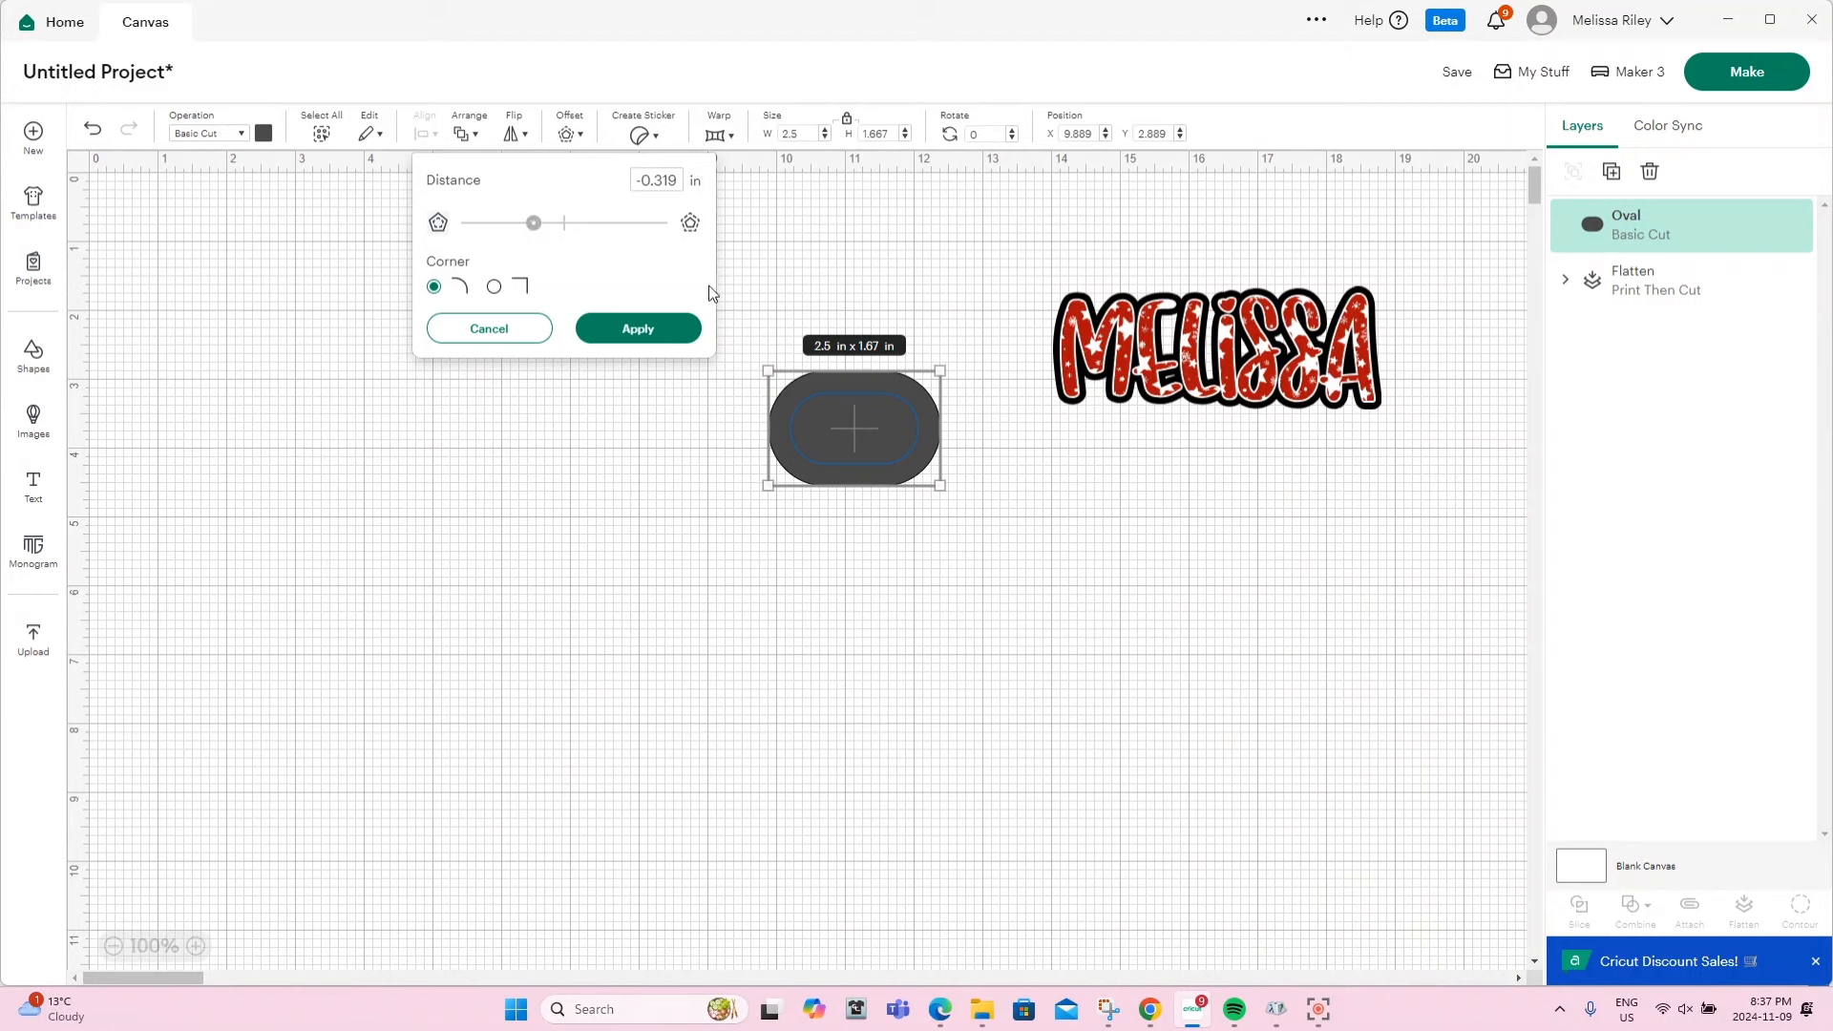
pyautogui.click(637, 329)
# Slice the oval with its inner offset and delete the two center pieces so only the ring remains
pyautogui.moveTo(639, 369); pyautogui.dragTo(988, 493)
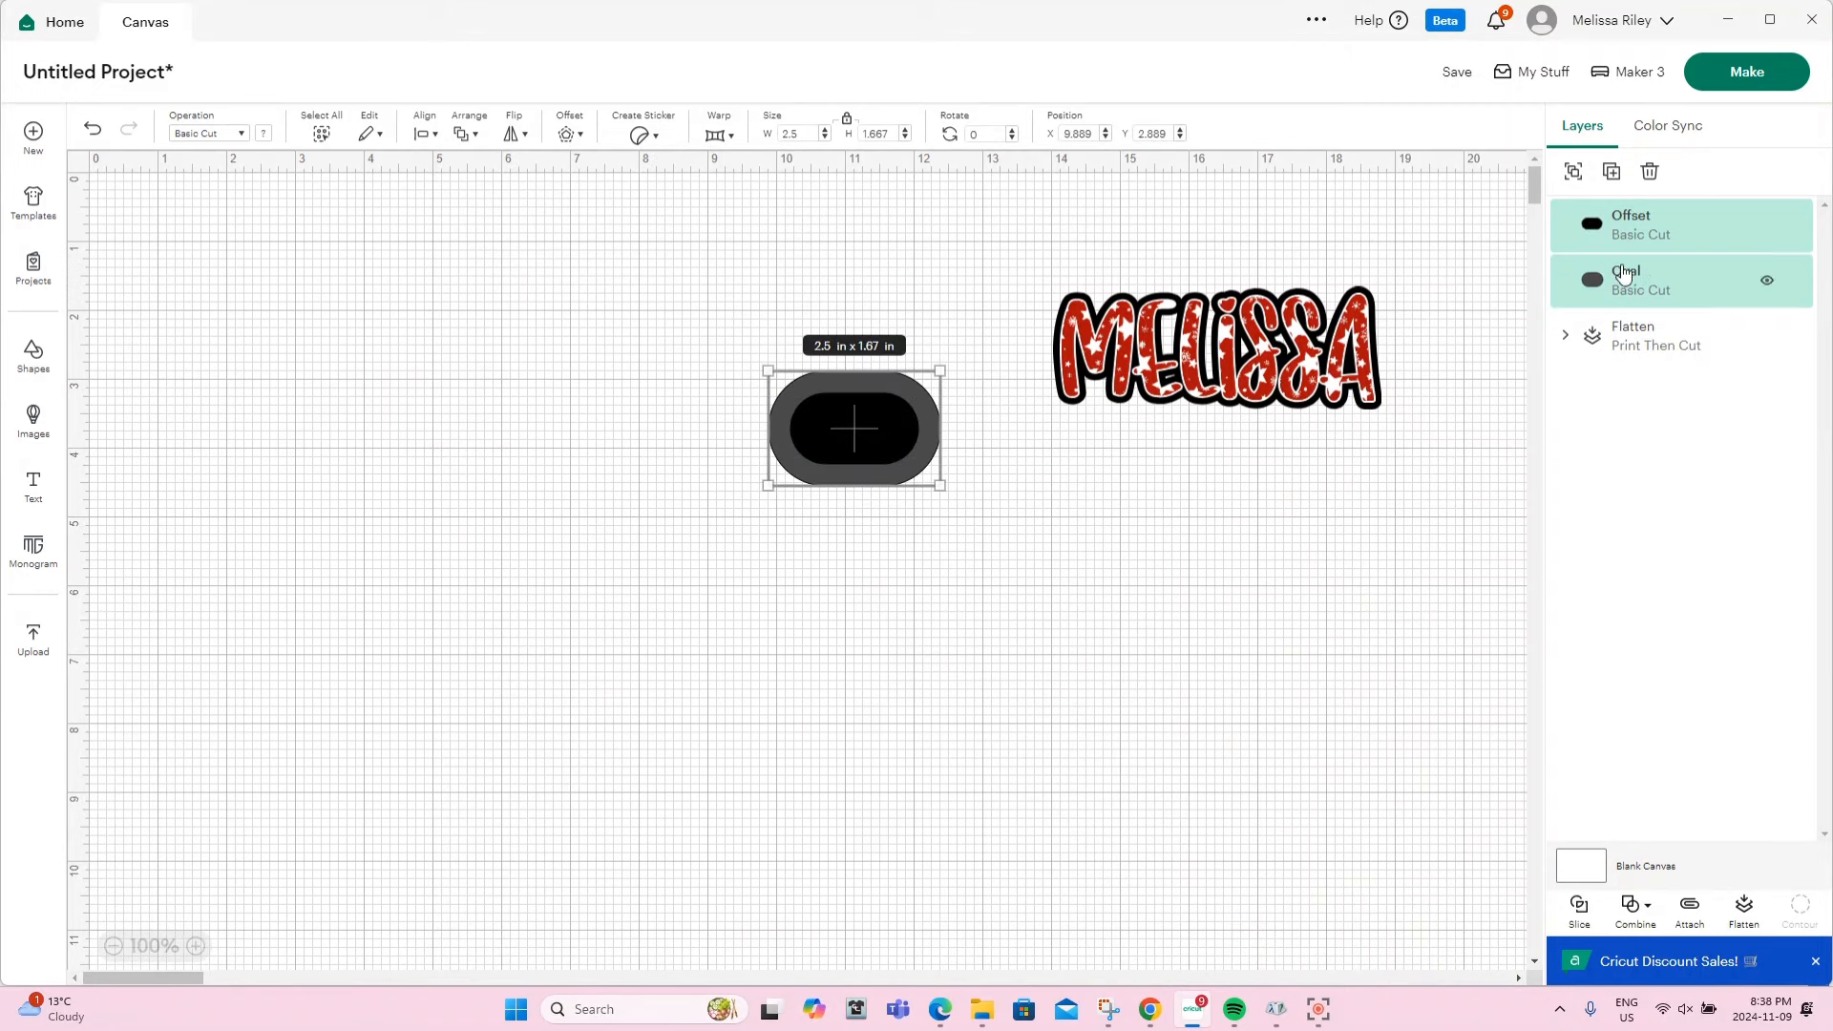
pyautogui.click(1580, 909)
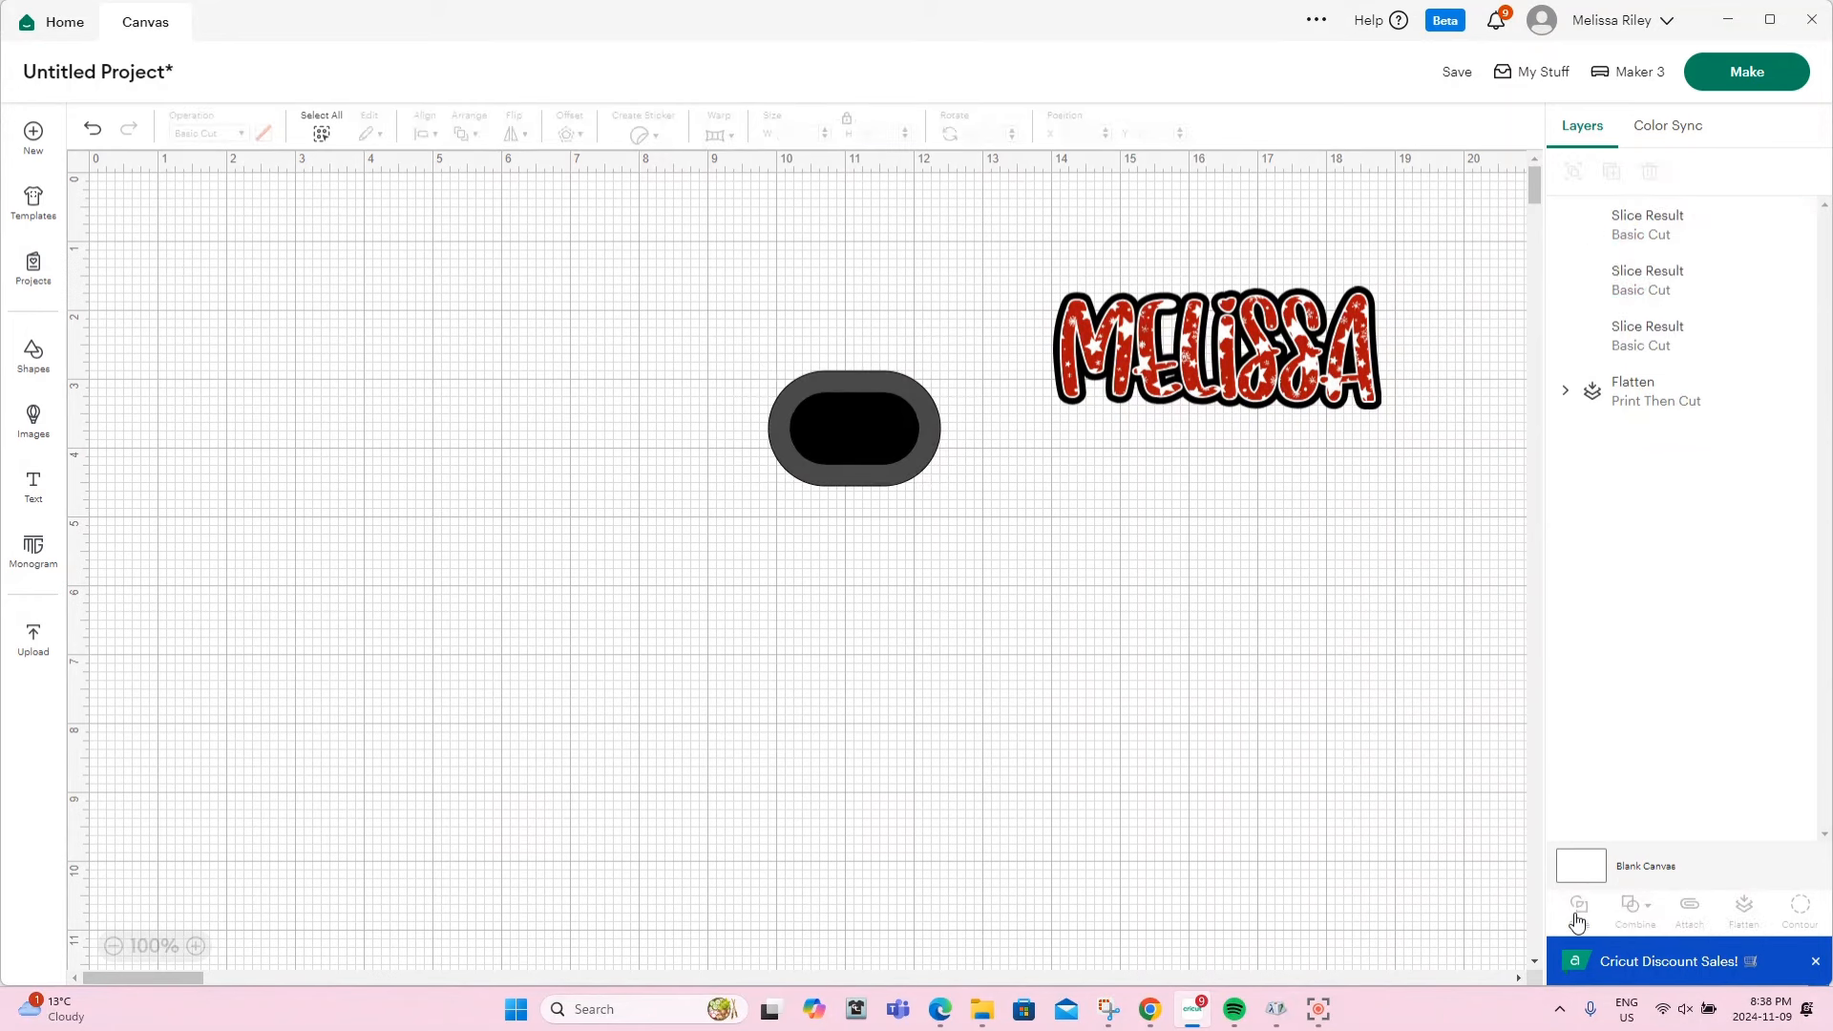
pyautogui.click(1664, 285)
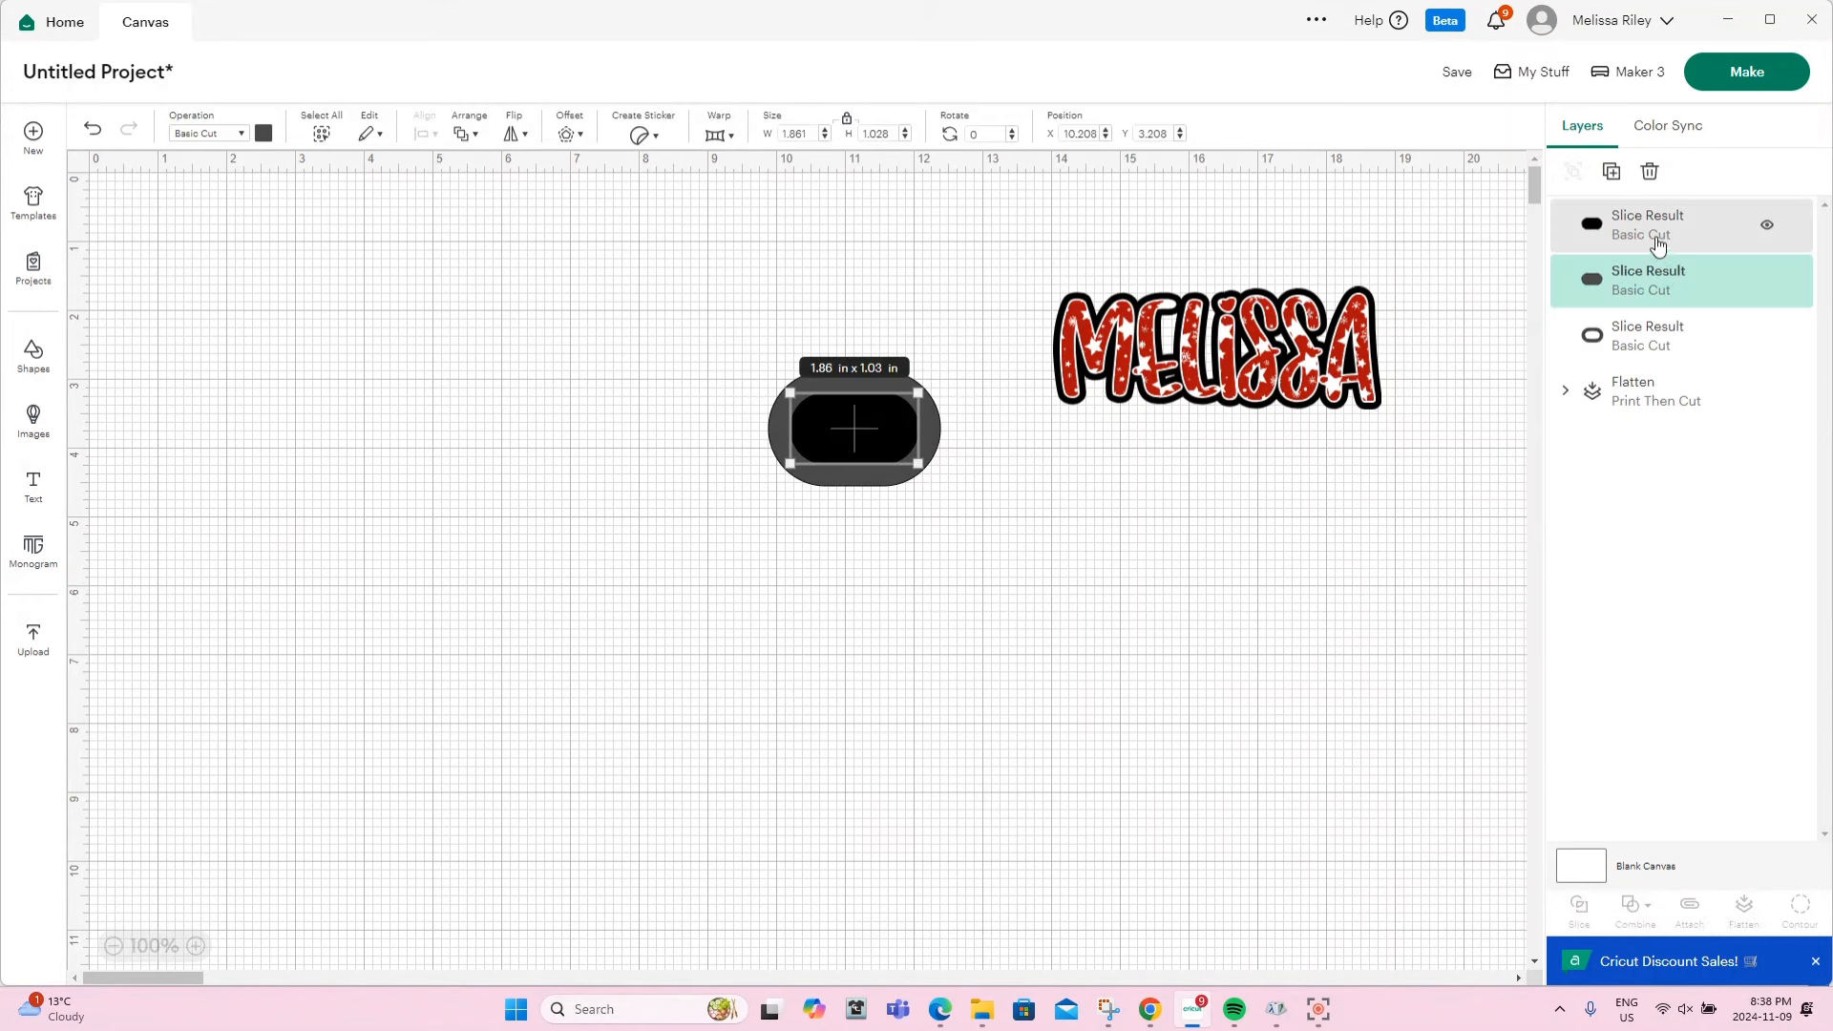
pyautogui.keyDown('shift'); pyautogui.click(1662, 234); pyautogui.keyUp('shift')
pyautogui.click(1650, 171)
# Place the ring, about 1.13 × 0.75 in, behind the name so that it overlaps the first letter
pyautogui.moveTo(865, 456); pyautogui.dragTo(1041, 353)
pyautogui.rightClick(1043, 359)
pyautogui.click(1121, 669)
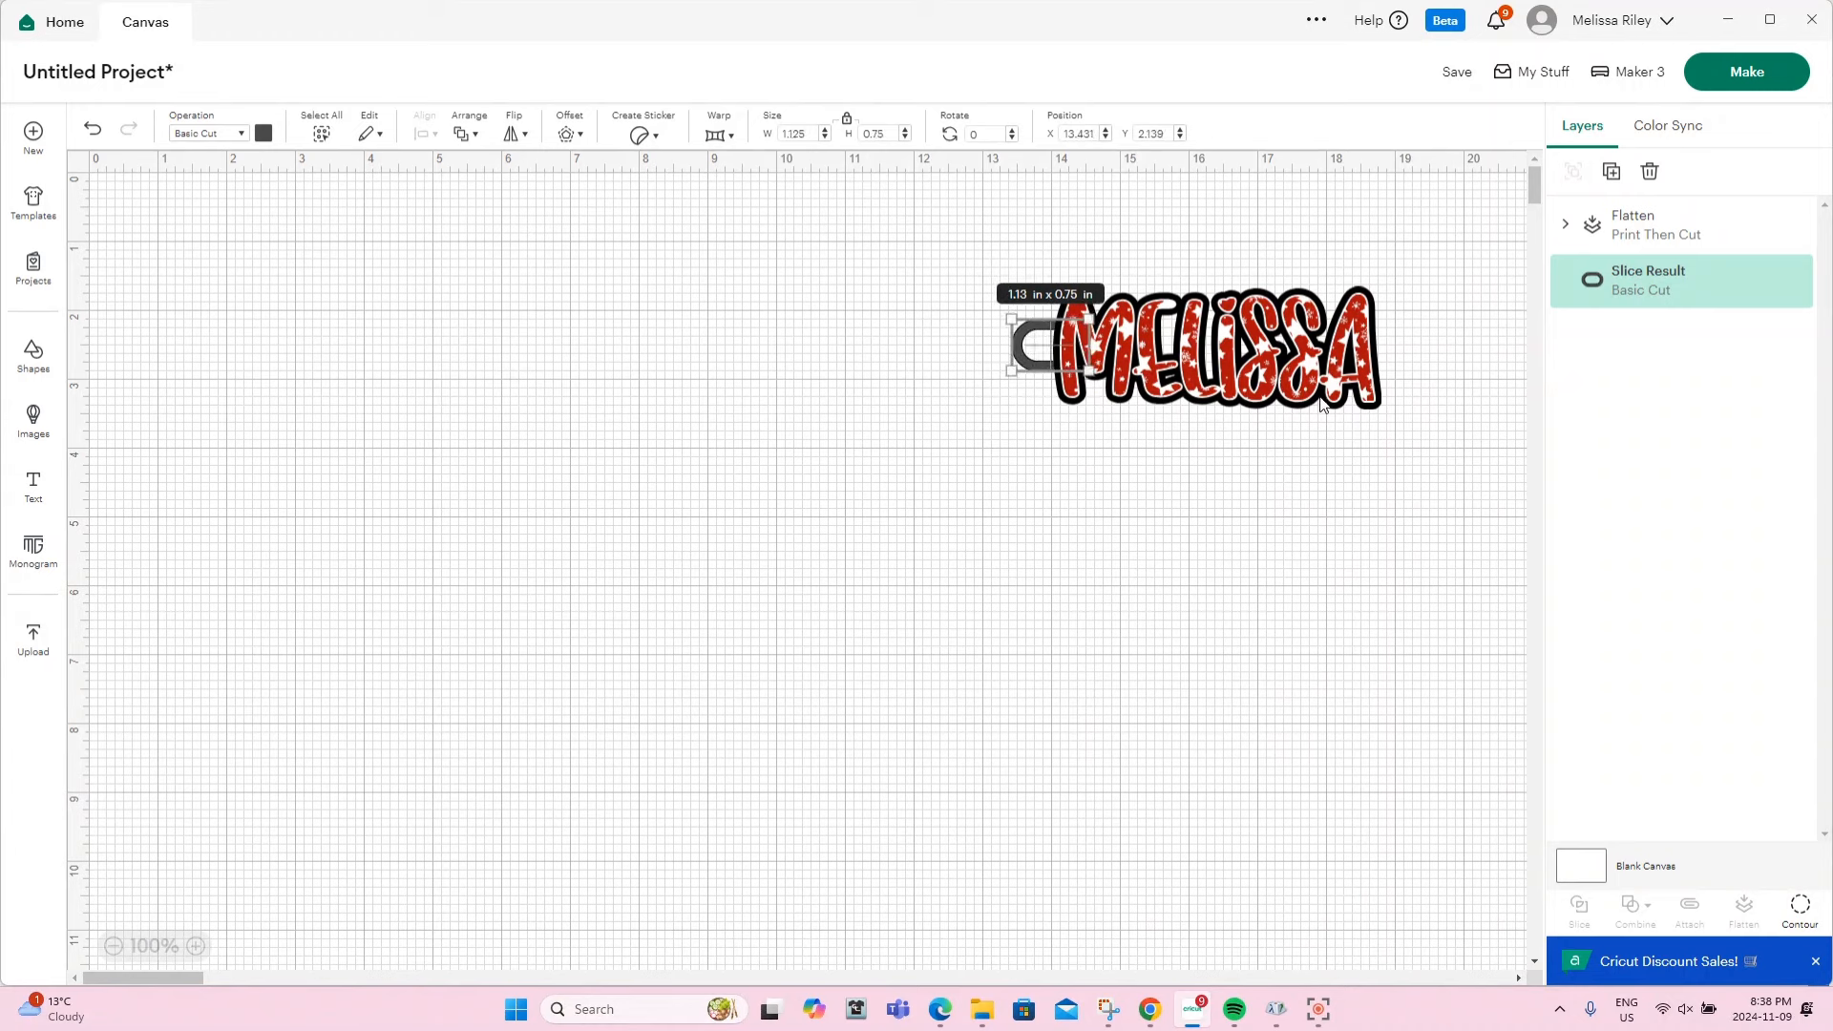
# Unflatten the name and weld its black outer offset to the ring
pyautogui.click(1609, 246)
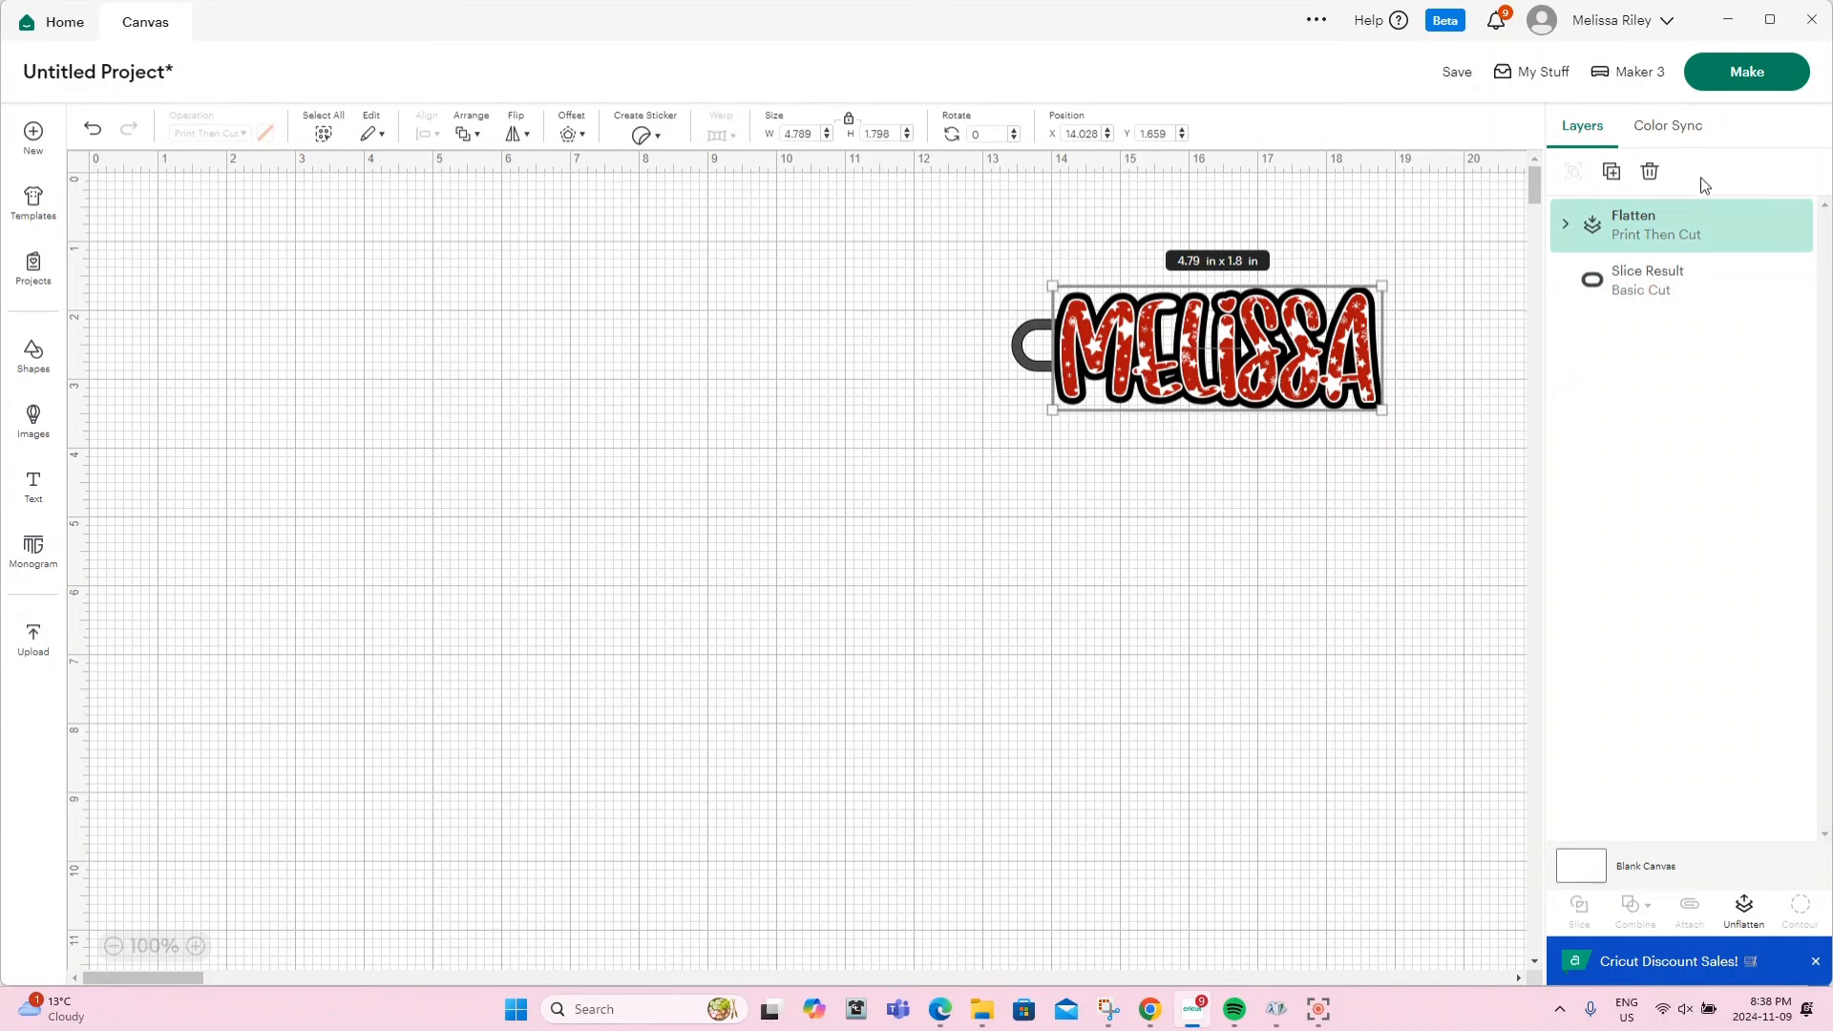
pyautogui.click(1746, 912)
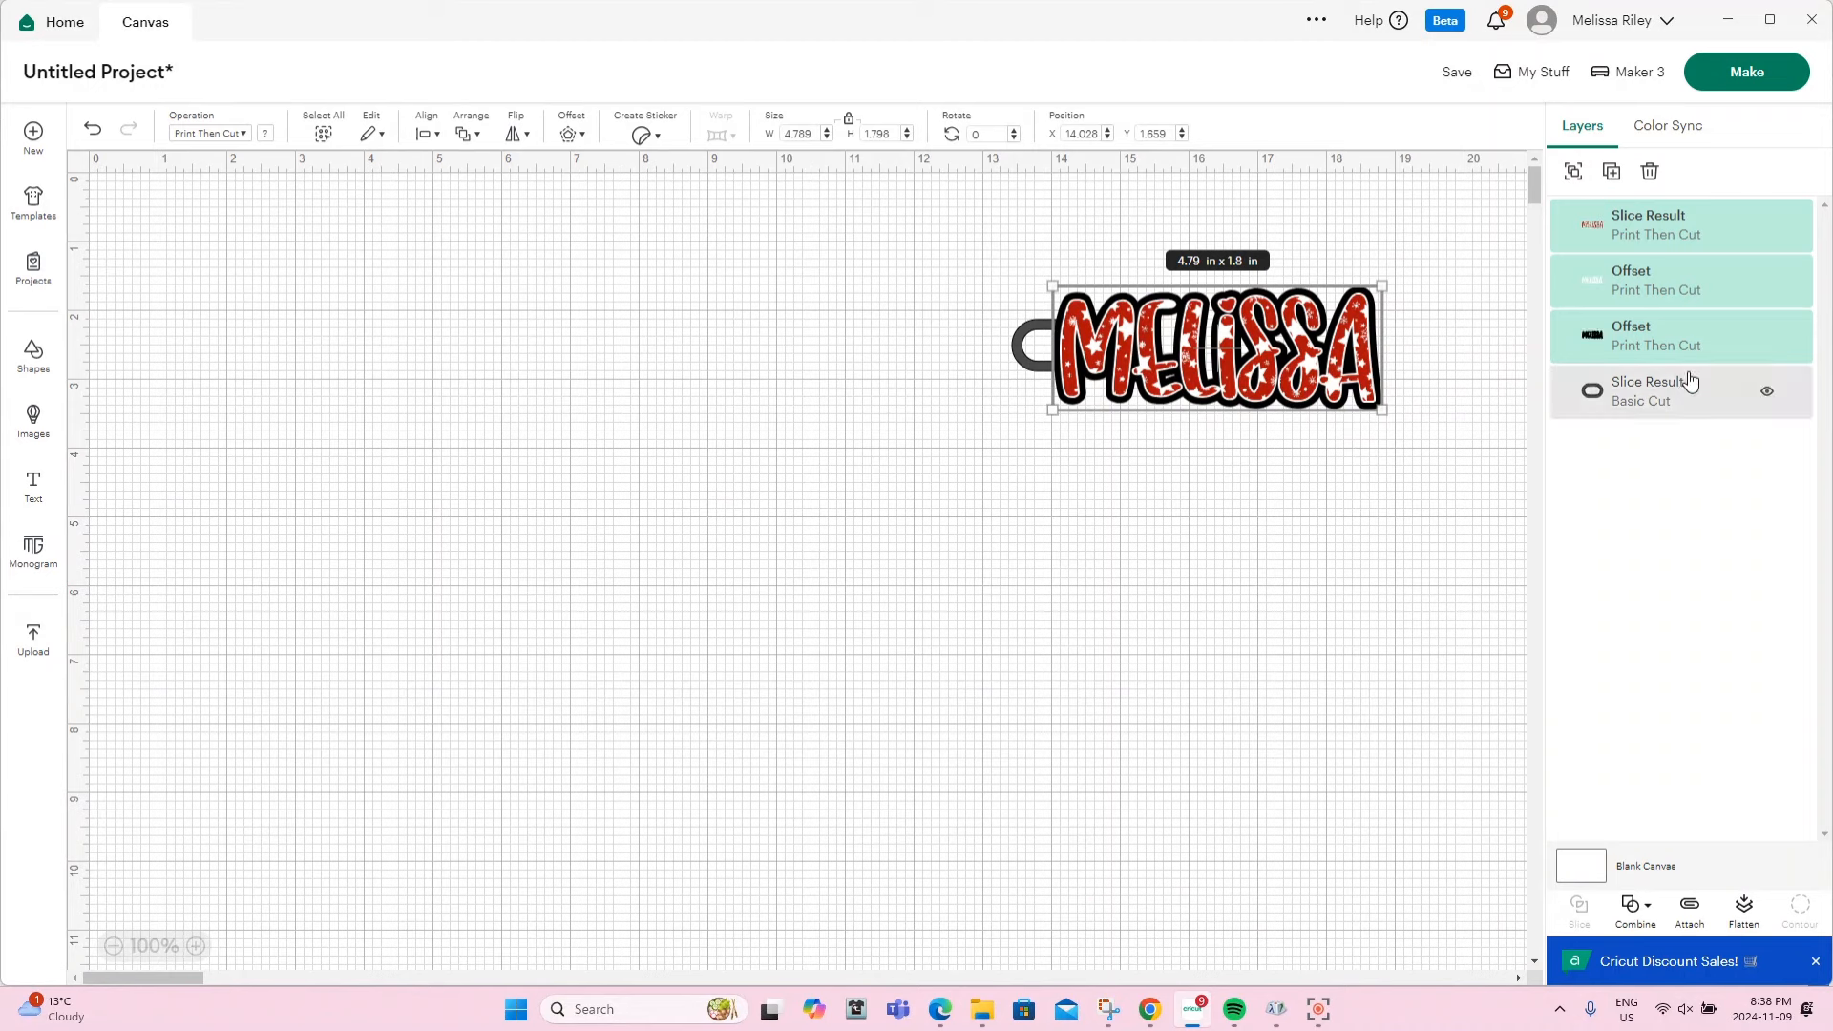
pyautogui.keyDown('shift'); pyautogui.click(1647, 404); pyautogui.keyUp('shift')
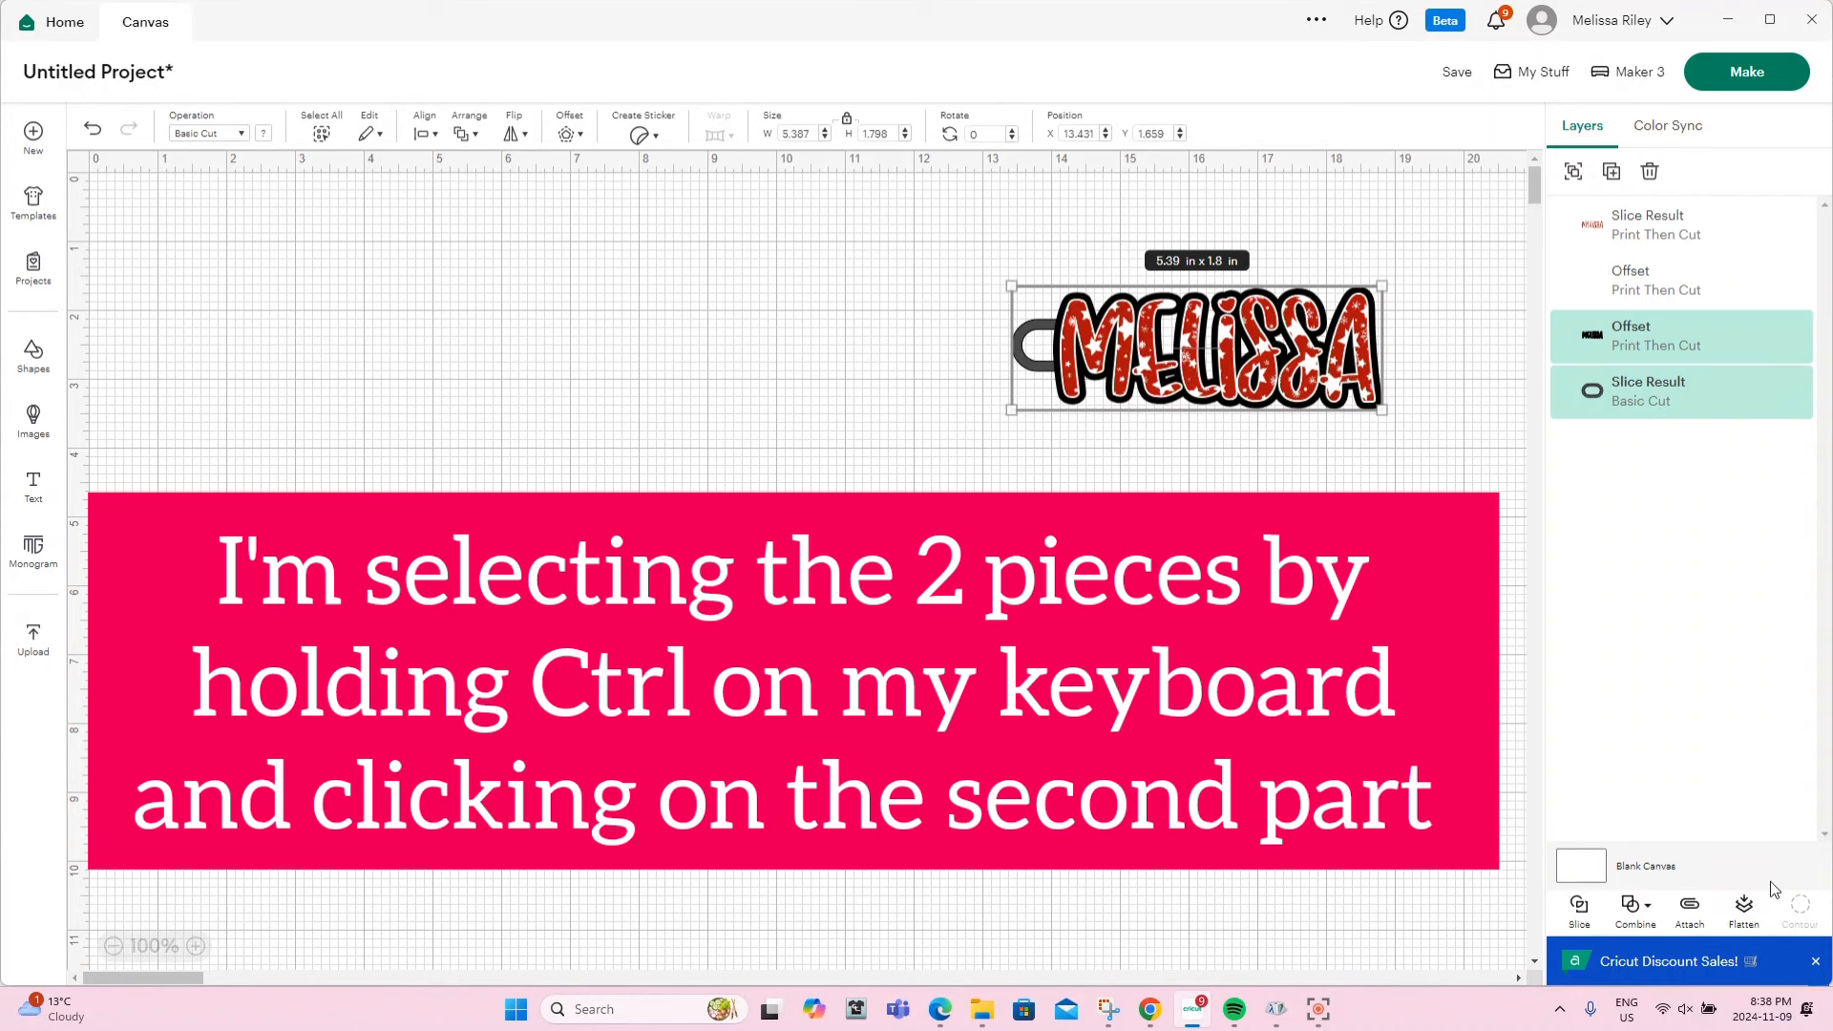
pyautogui.click(1649, 909)
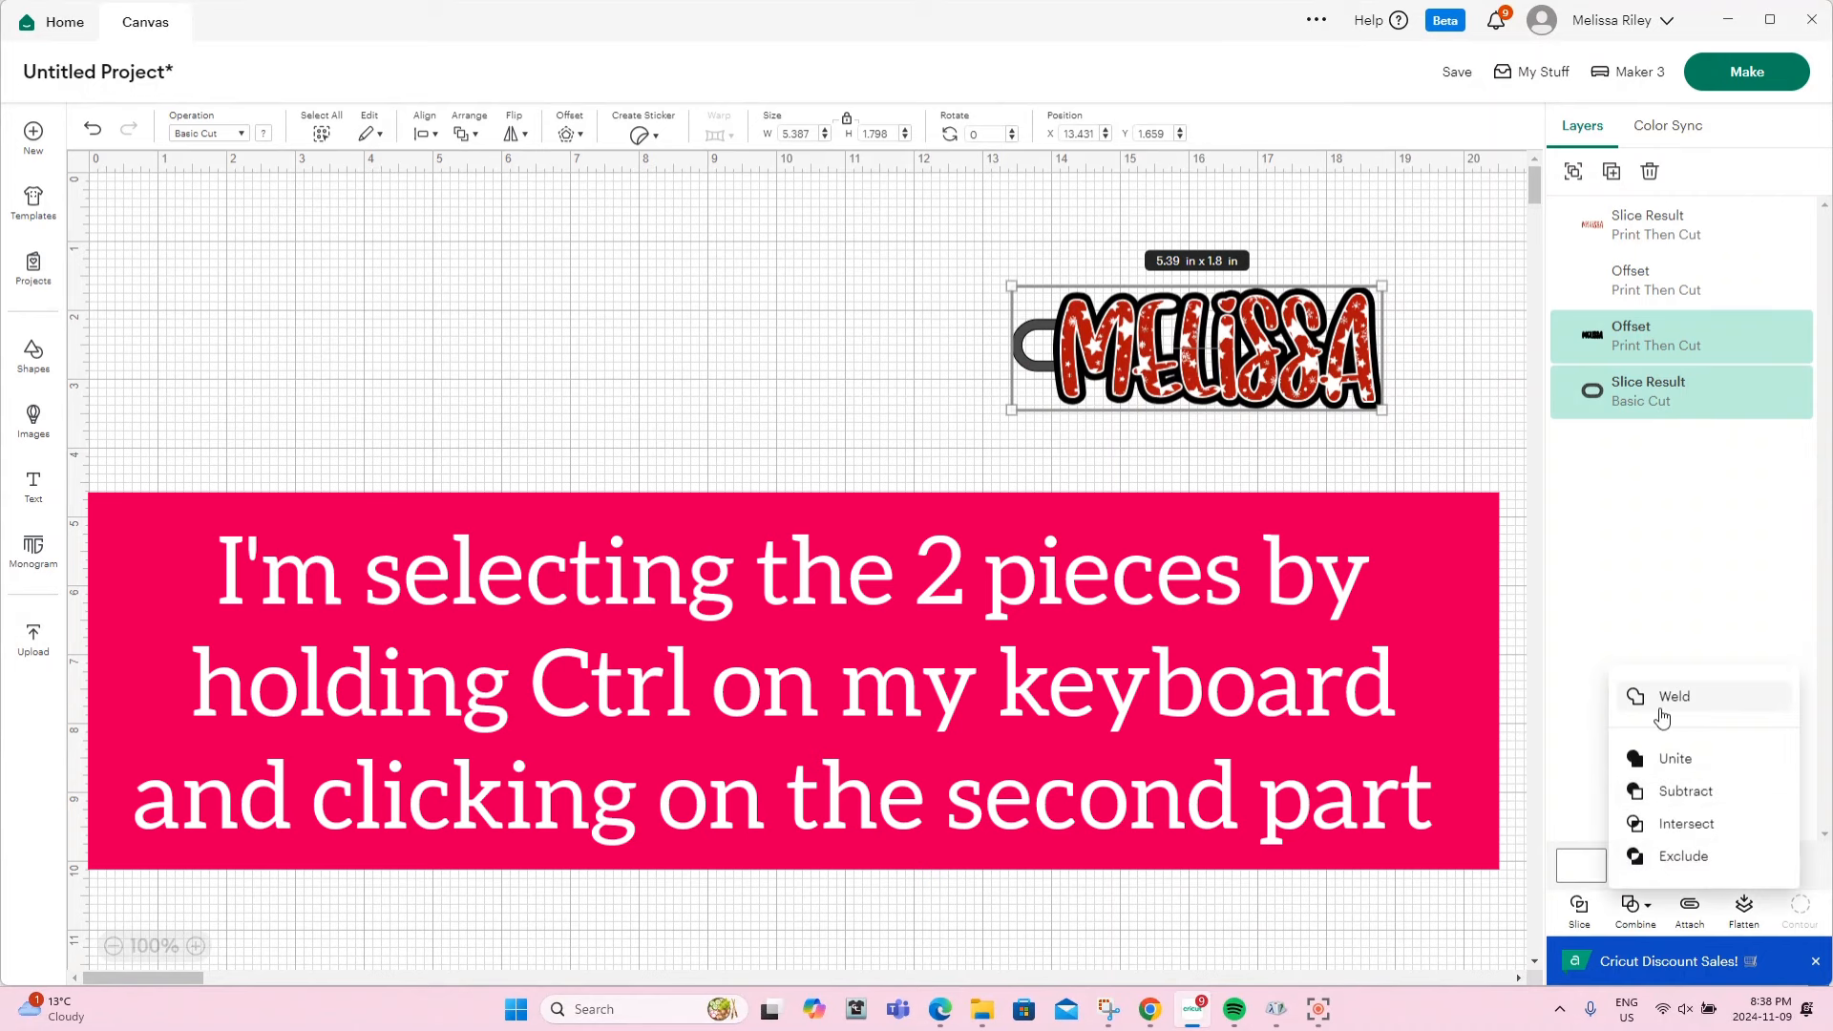
pyautogui.click(1662, 714)
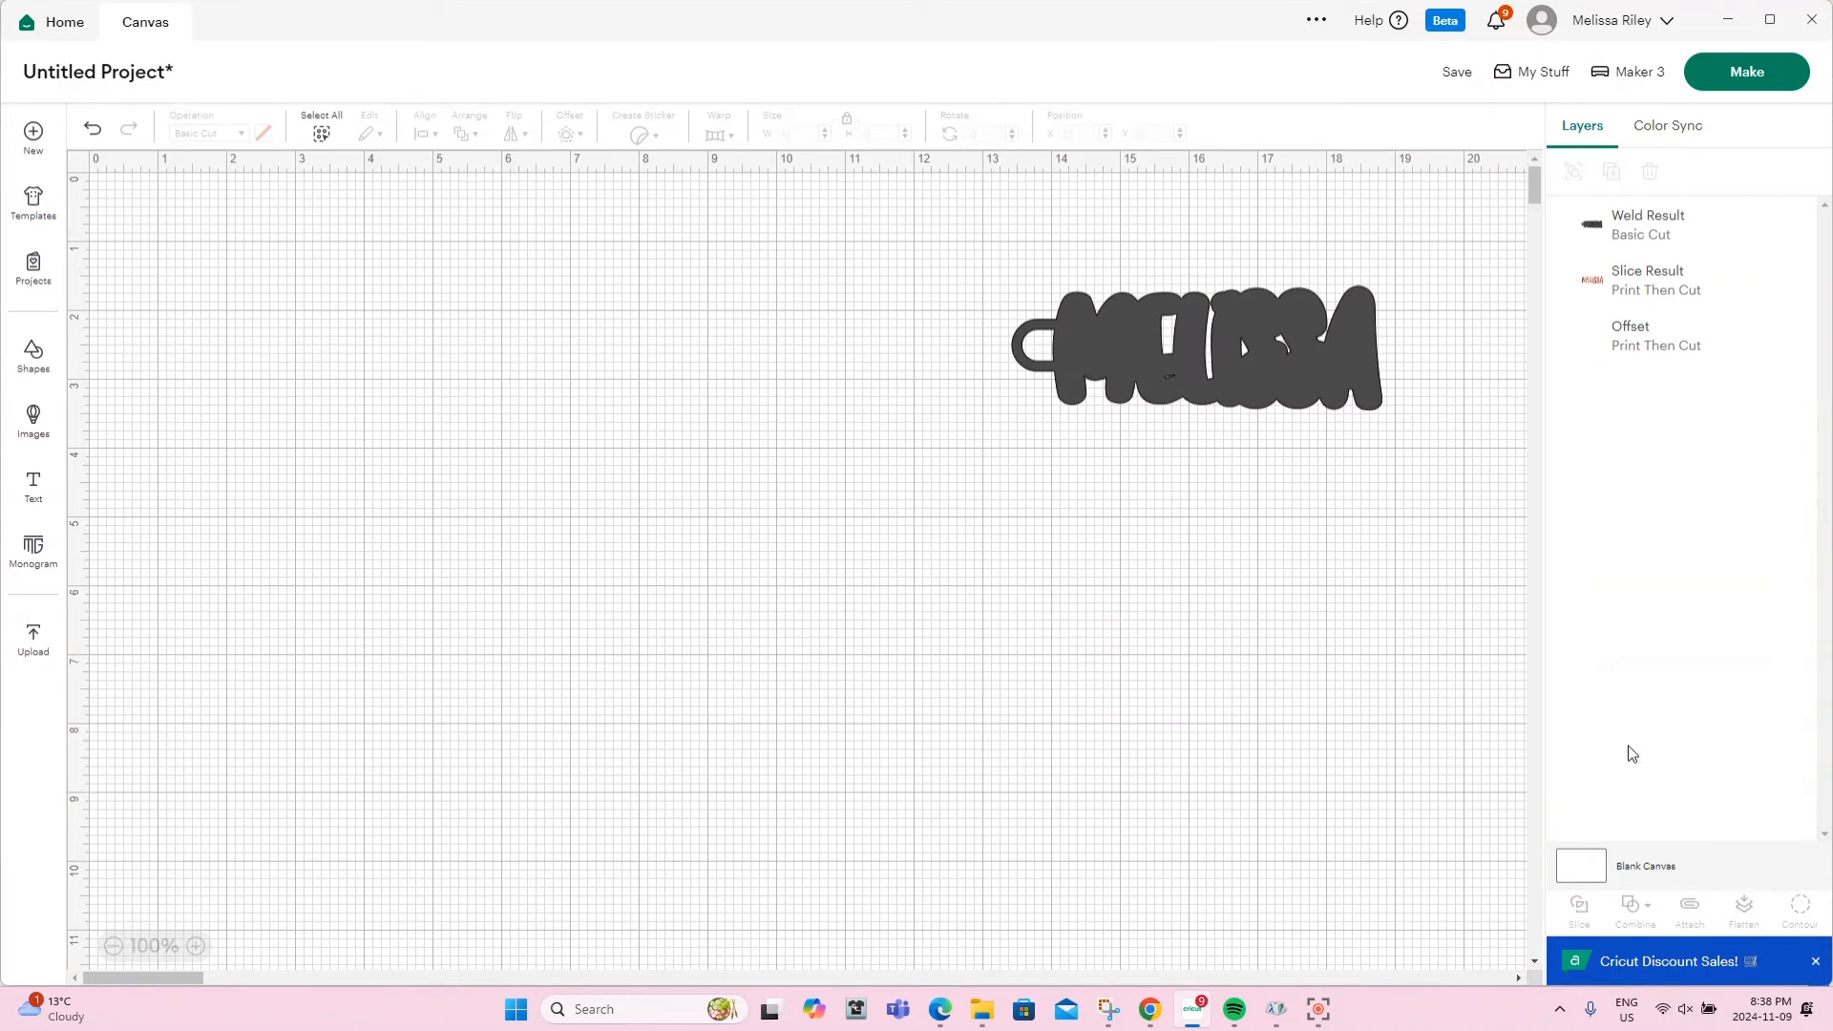
# Color the welded base black and send it to the back of the layers
pyautogui.click(1652, 237)
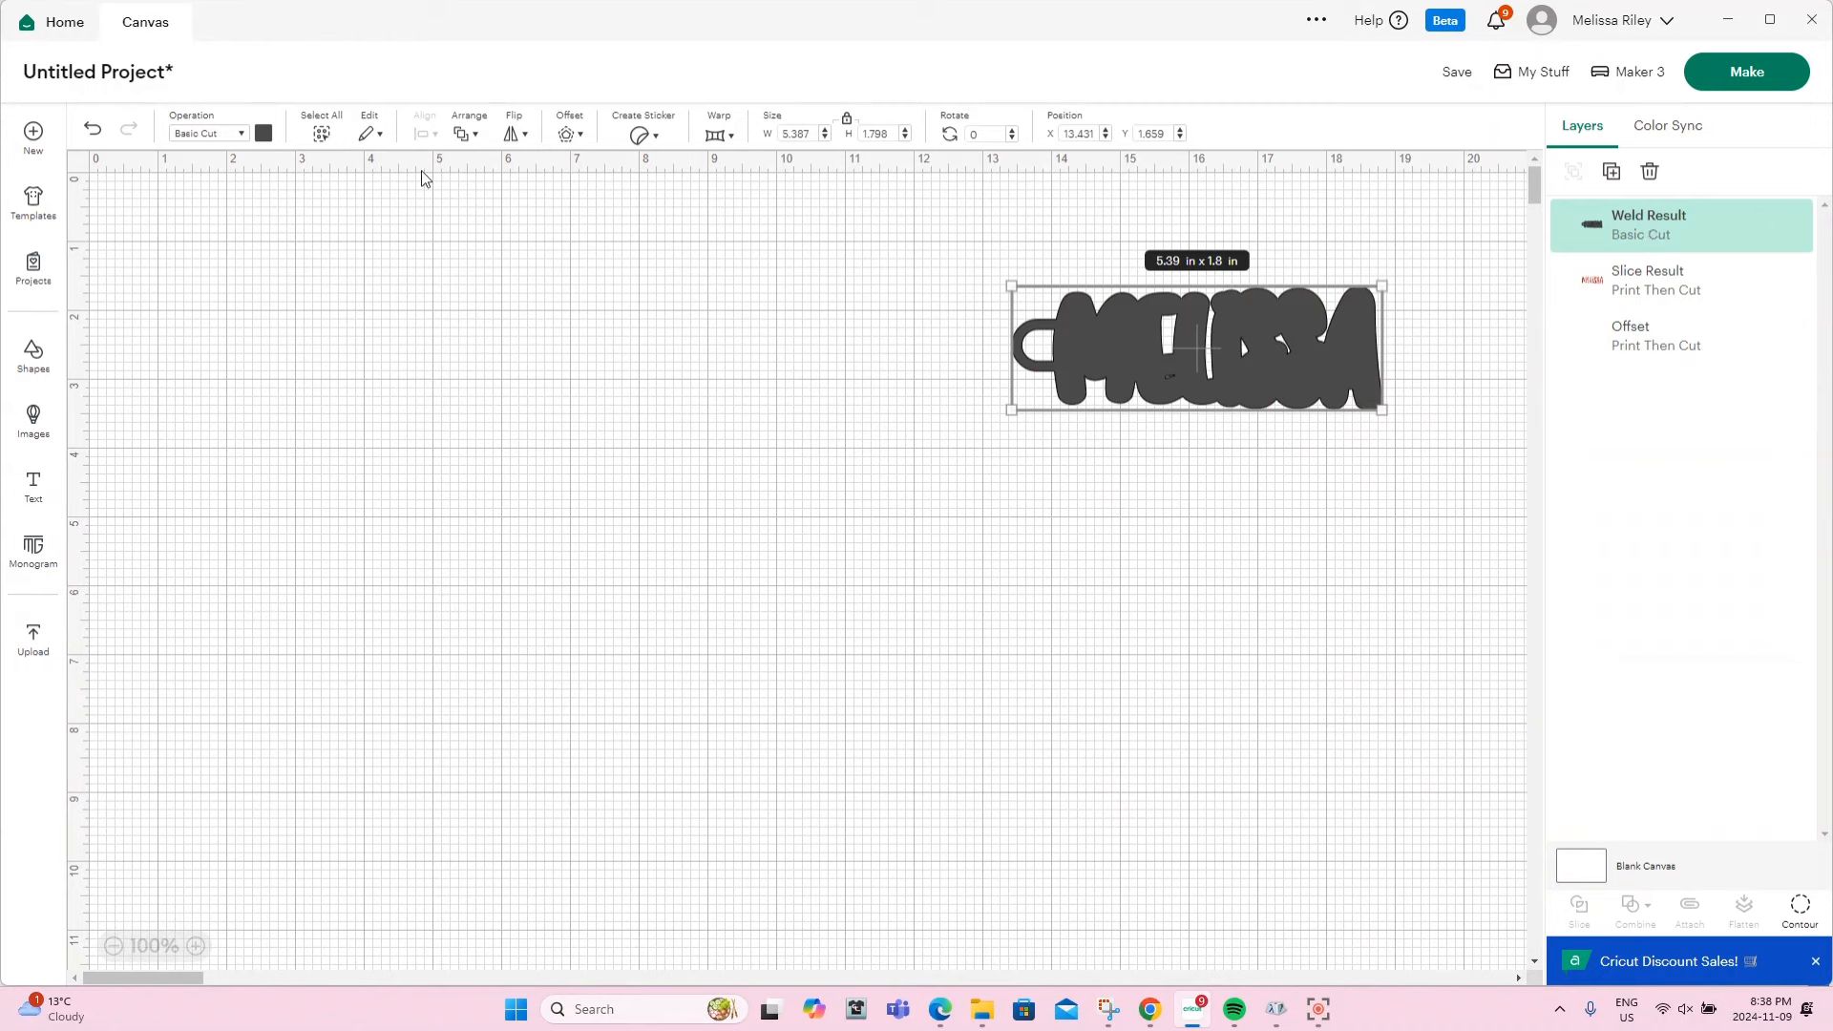
pyautogui.click(263, 134)
pyautogui.click(406, 321)
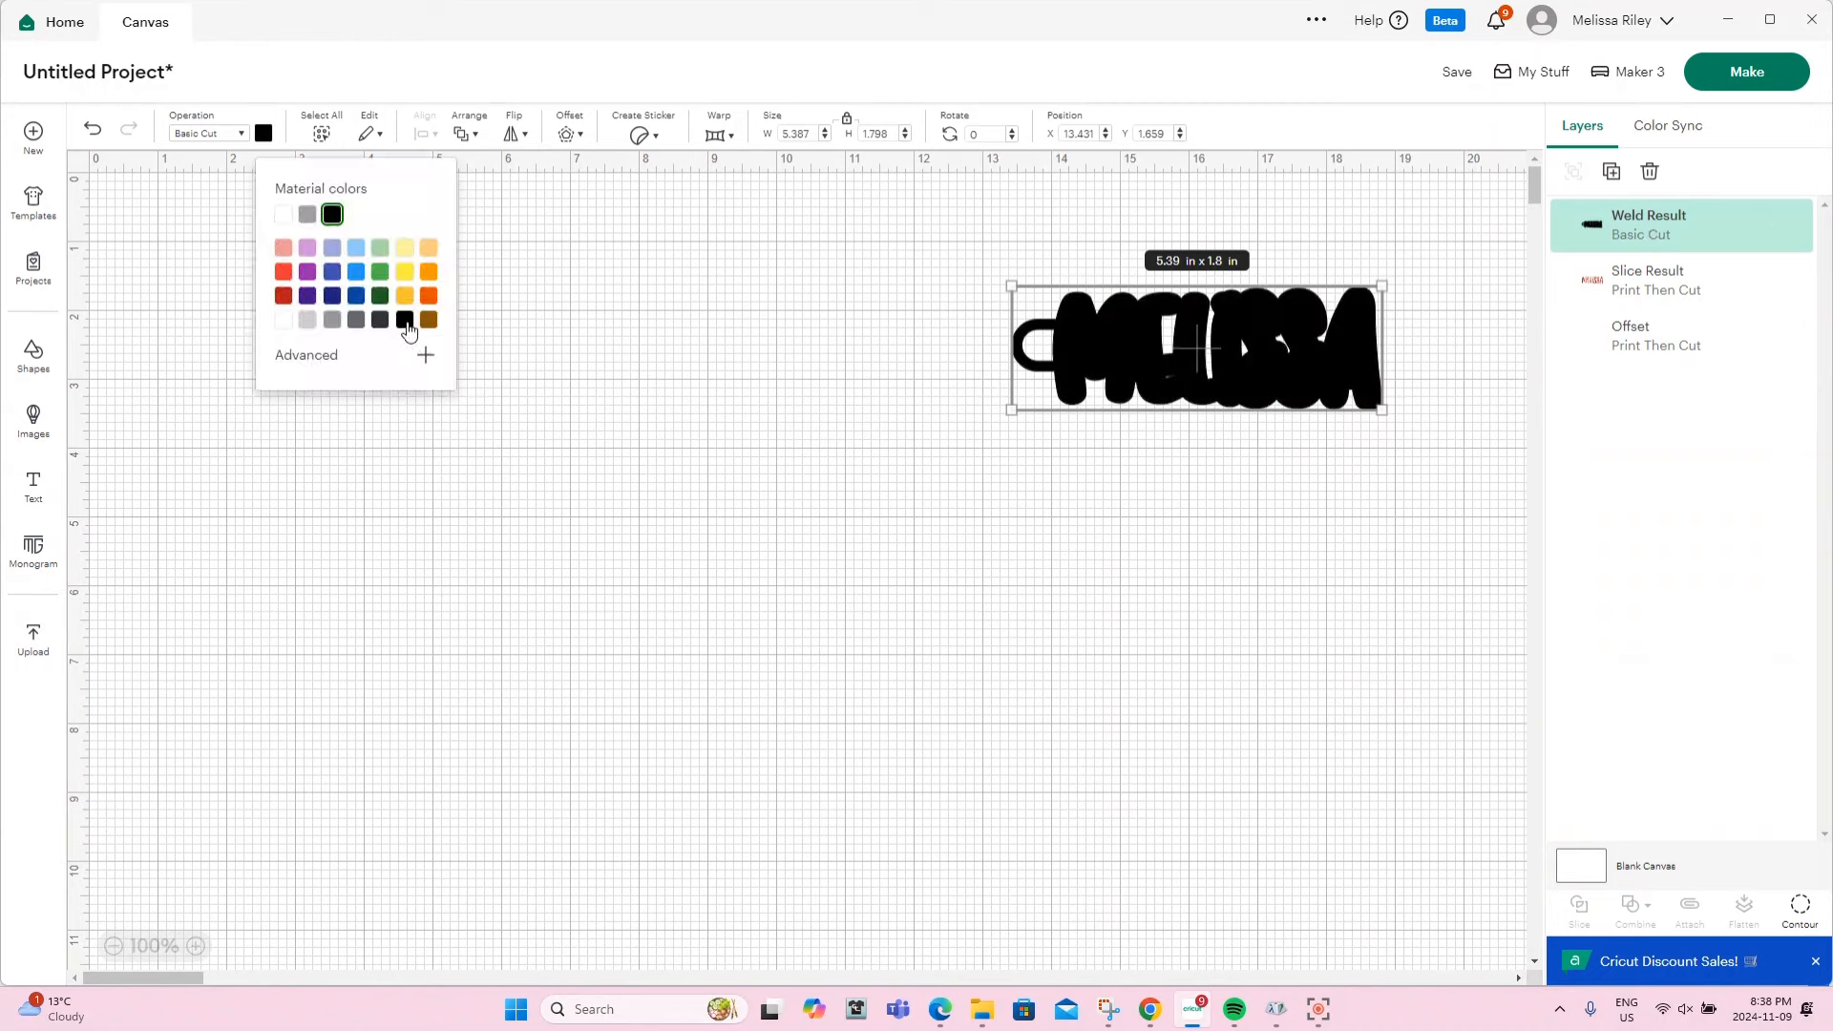
pyautogui.rightClick(1643, 234)
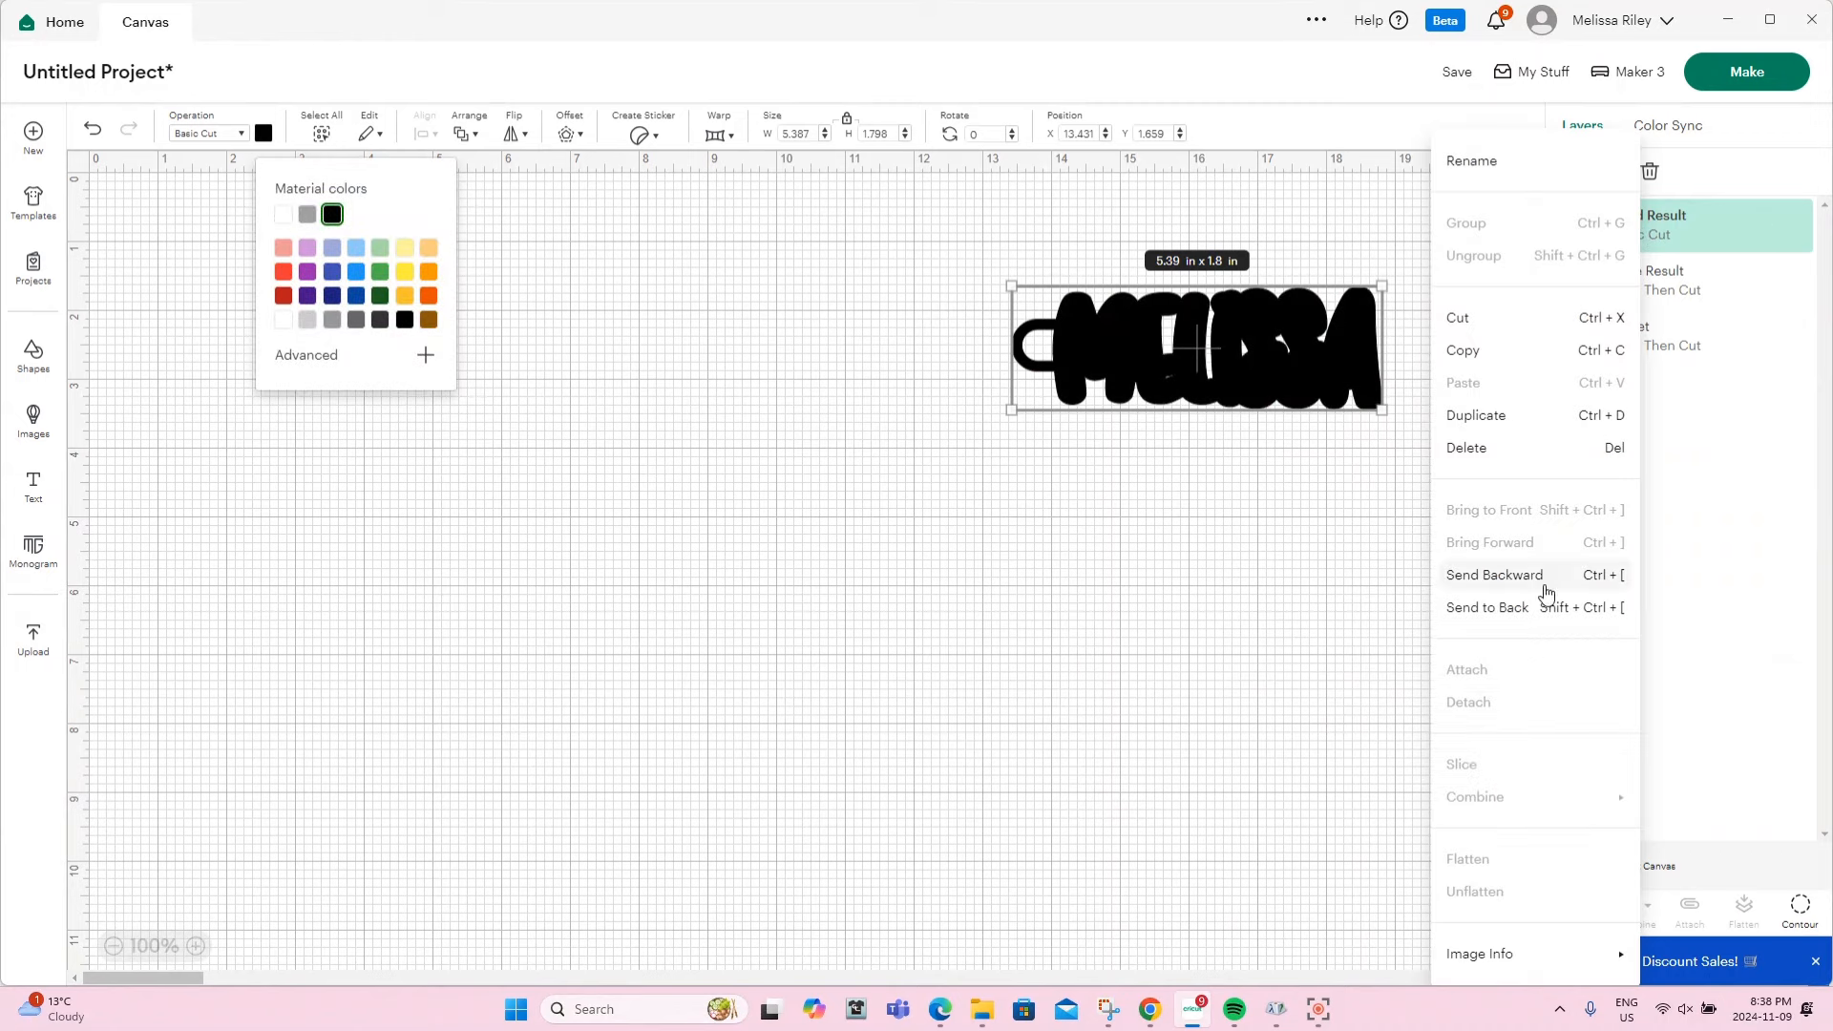
pyautogui.click(1447, 565)
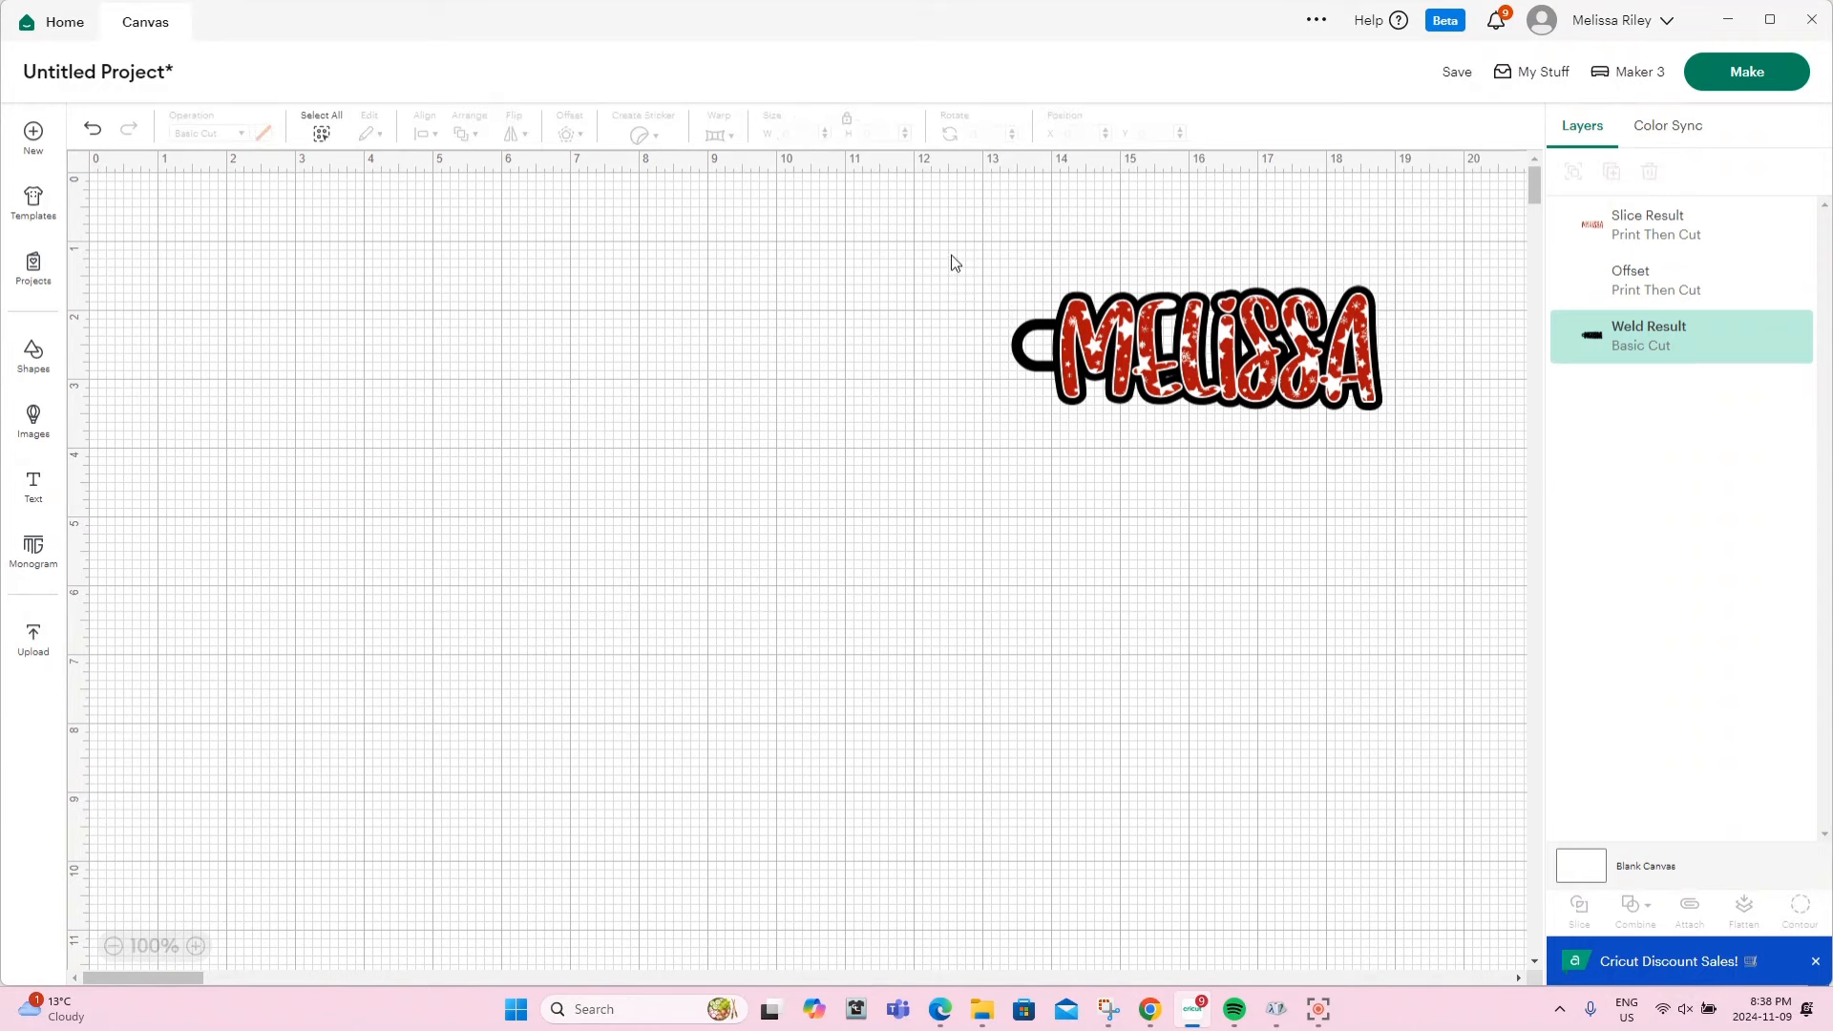
# Flatten the three tag layers and resize the design to about 5.68 × 1.9 in at the canvas's upper right
pyautogui.moveTo(952, 260); pyautogui.dragTo(1452, 431)
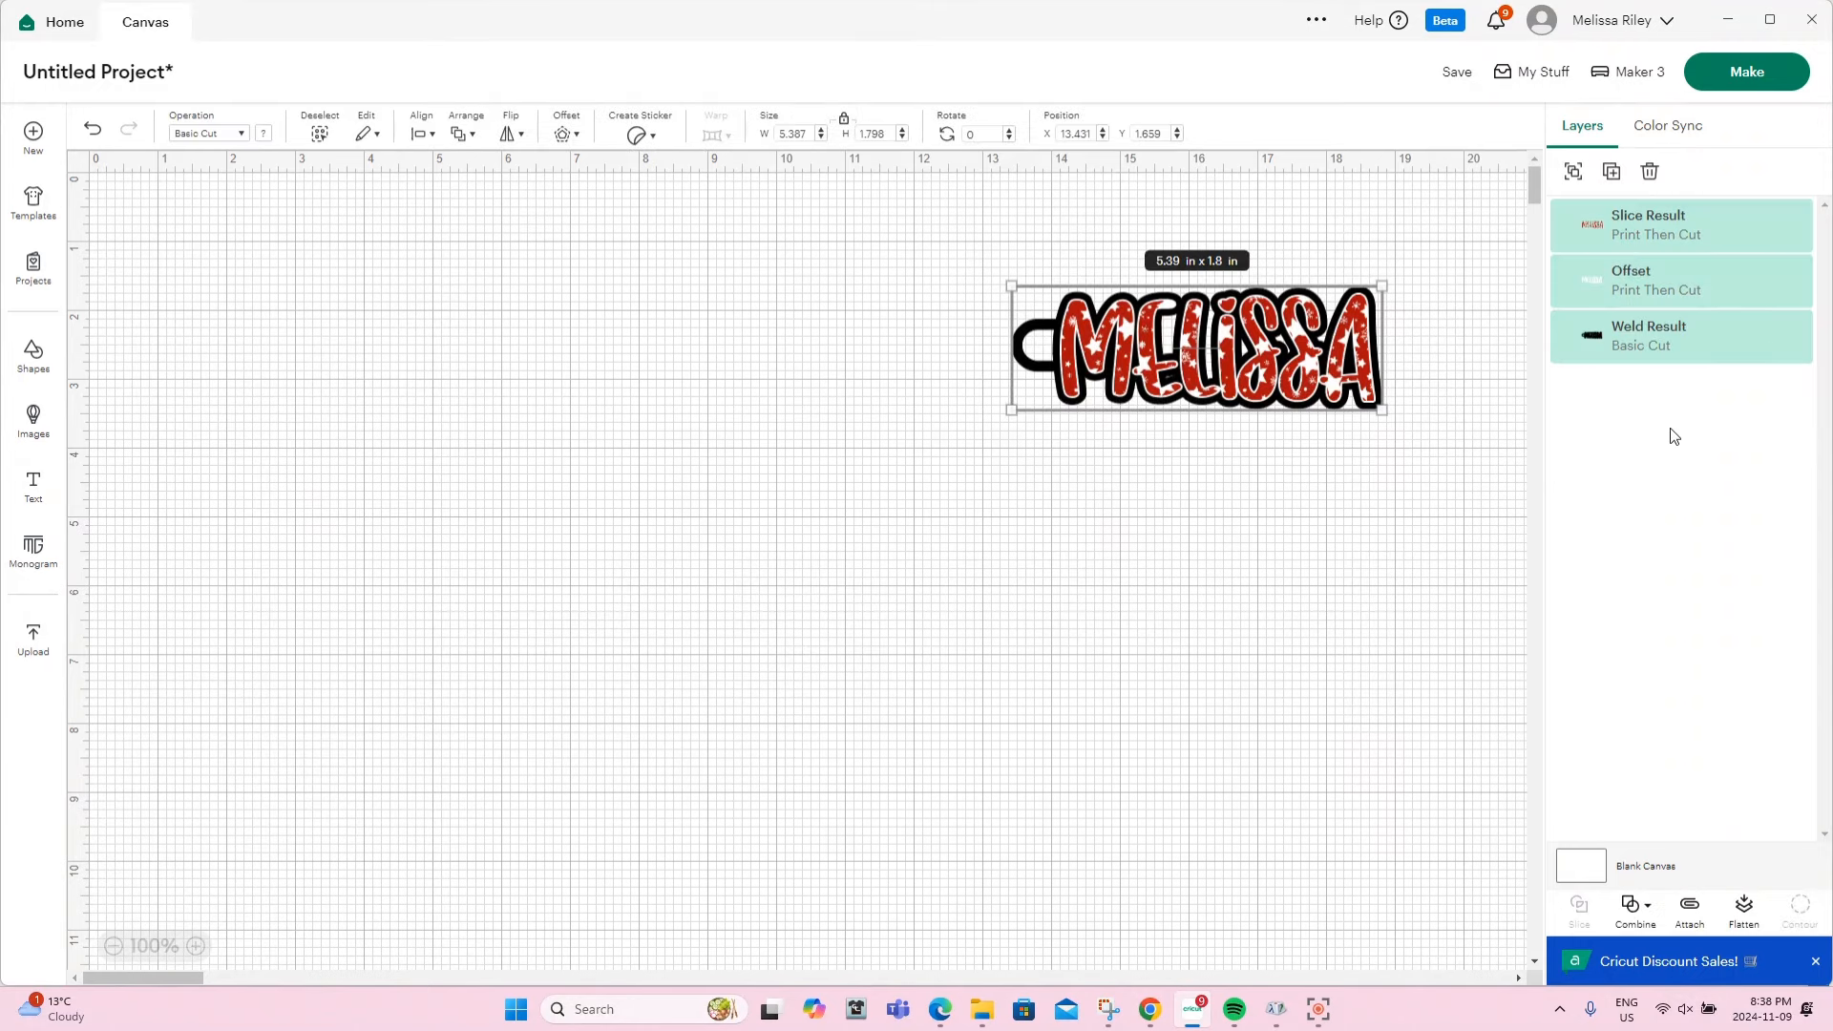
pyautogui.click(1744, 907)
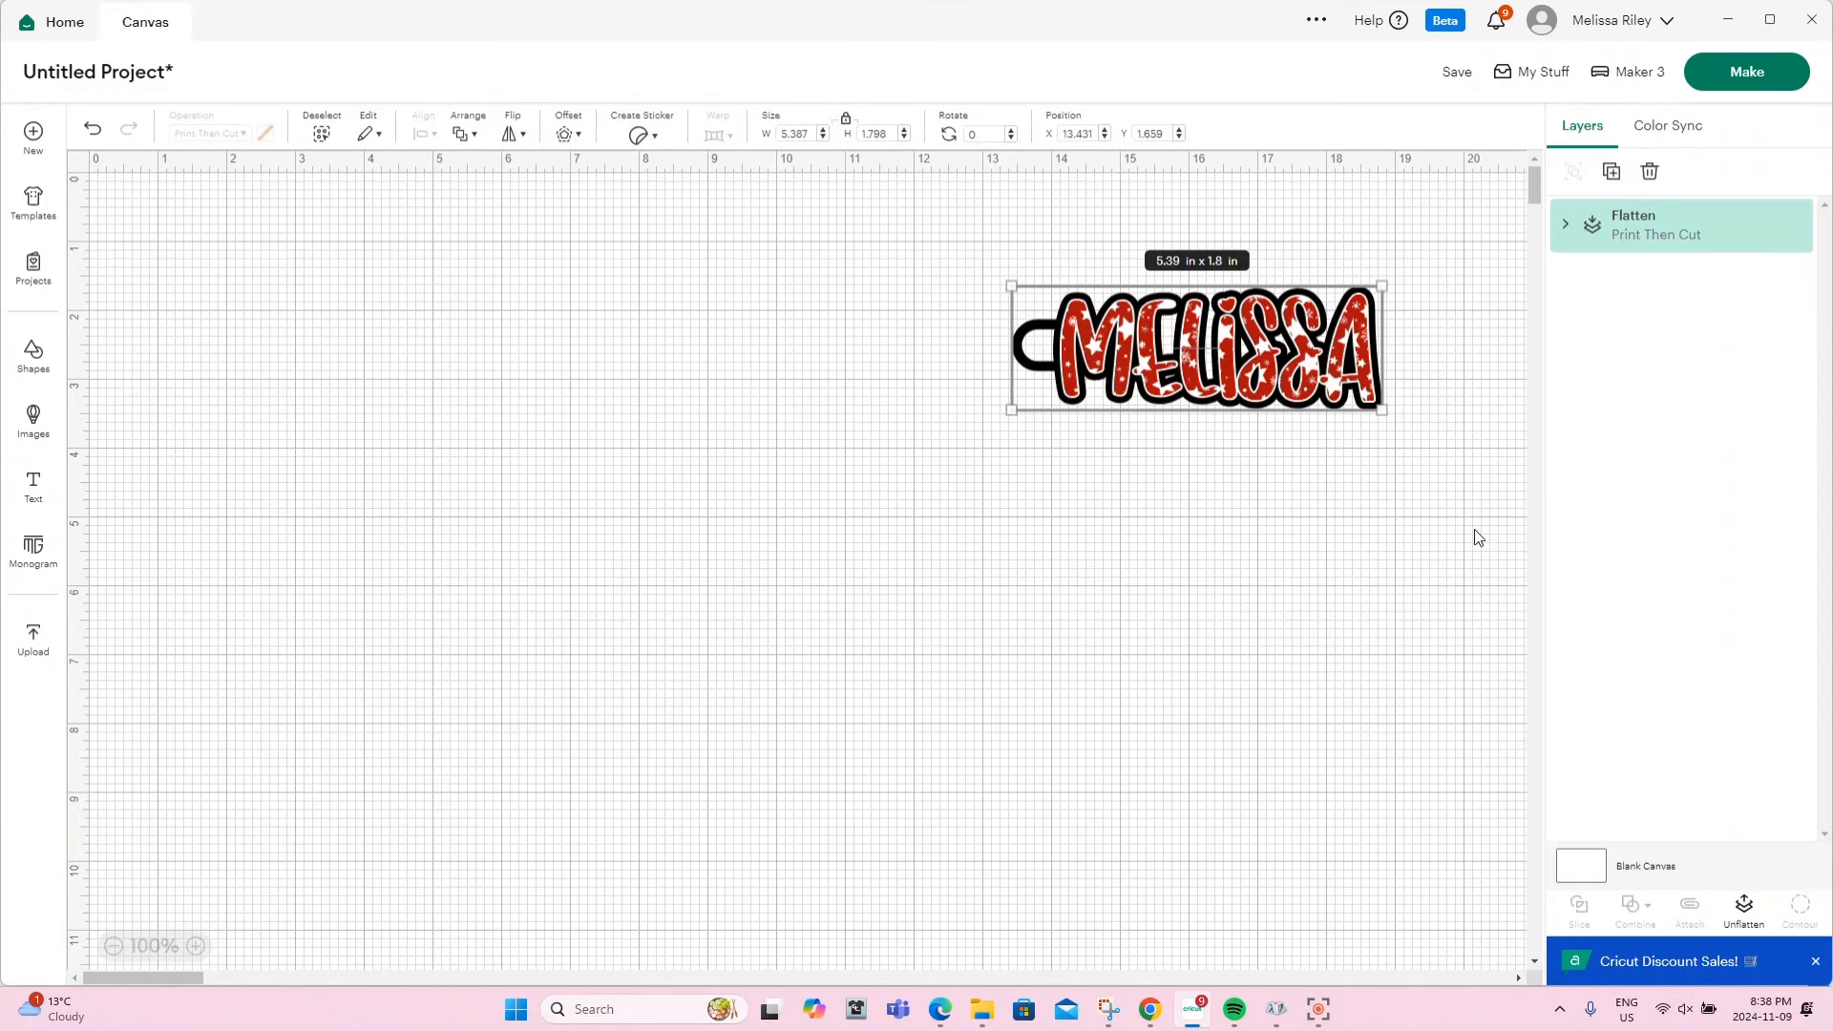
pyautogui.moveTo(1011, 409); pyautogui.dragTo(230, 671)
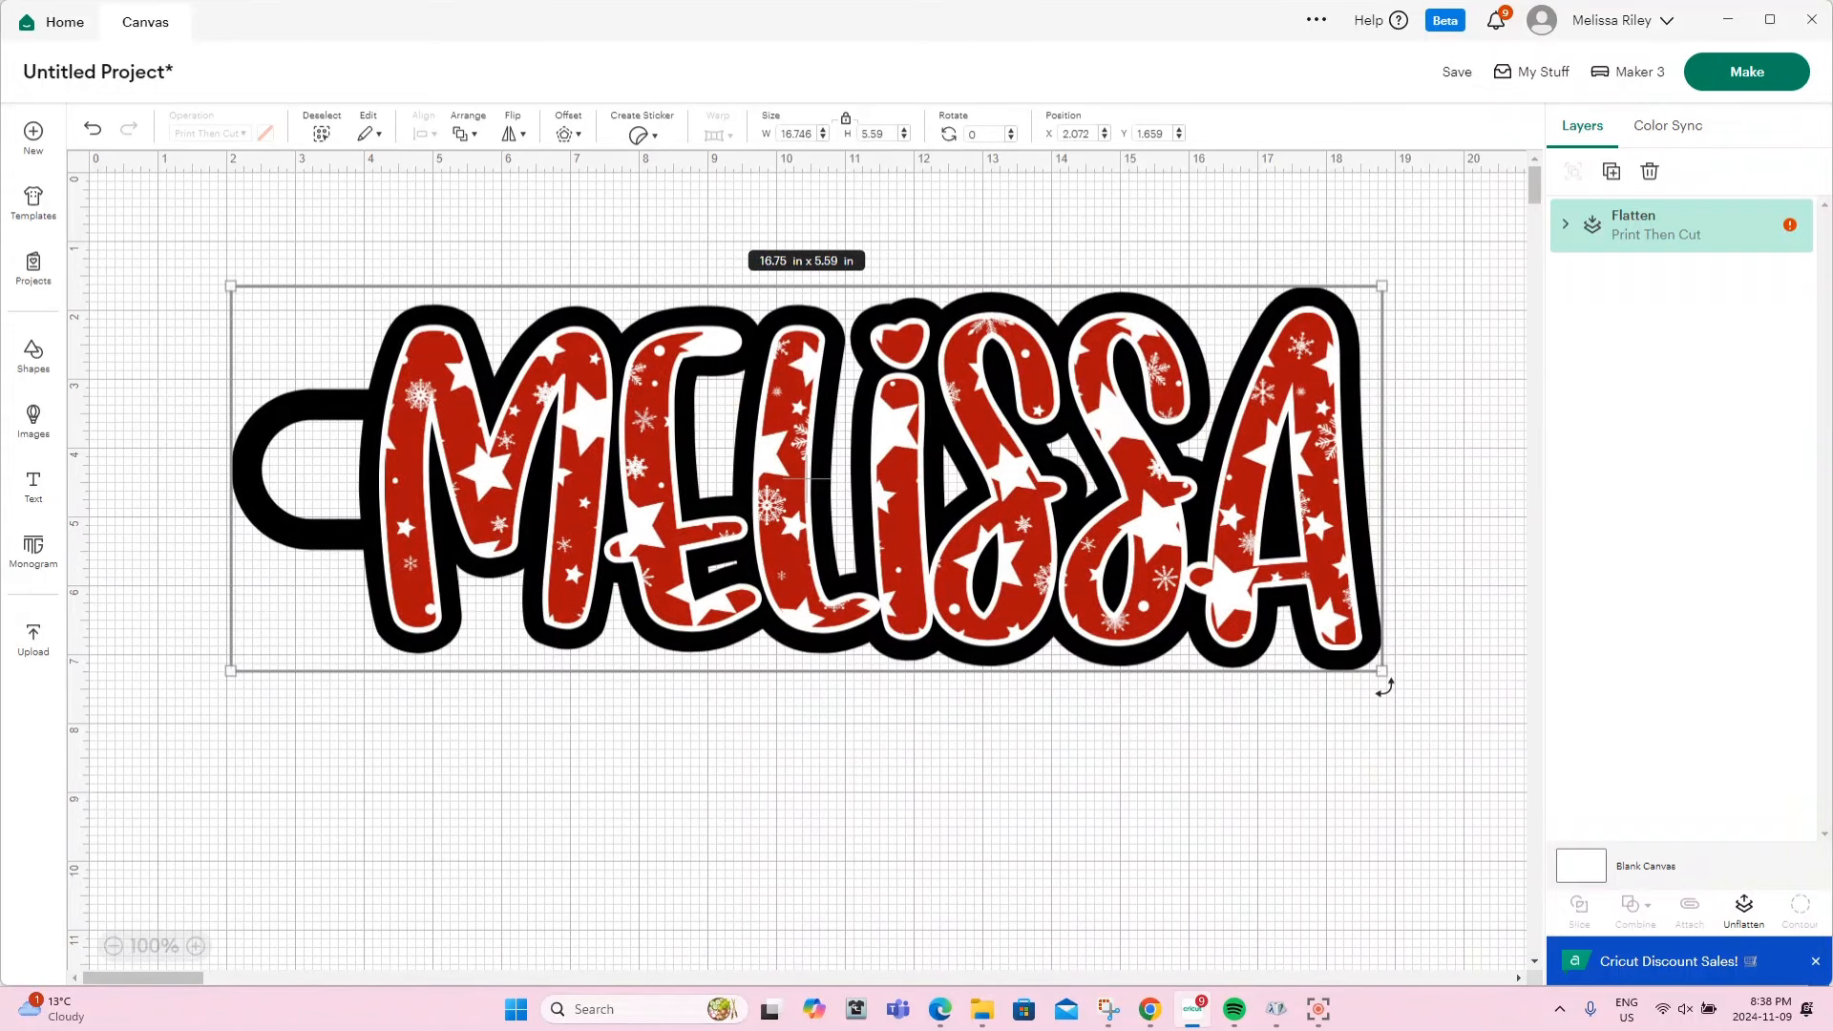
pyautogui.moveTo(1384, 674); pyautogui.dragTo(621, 417)
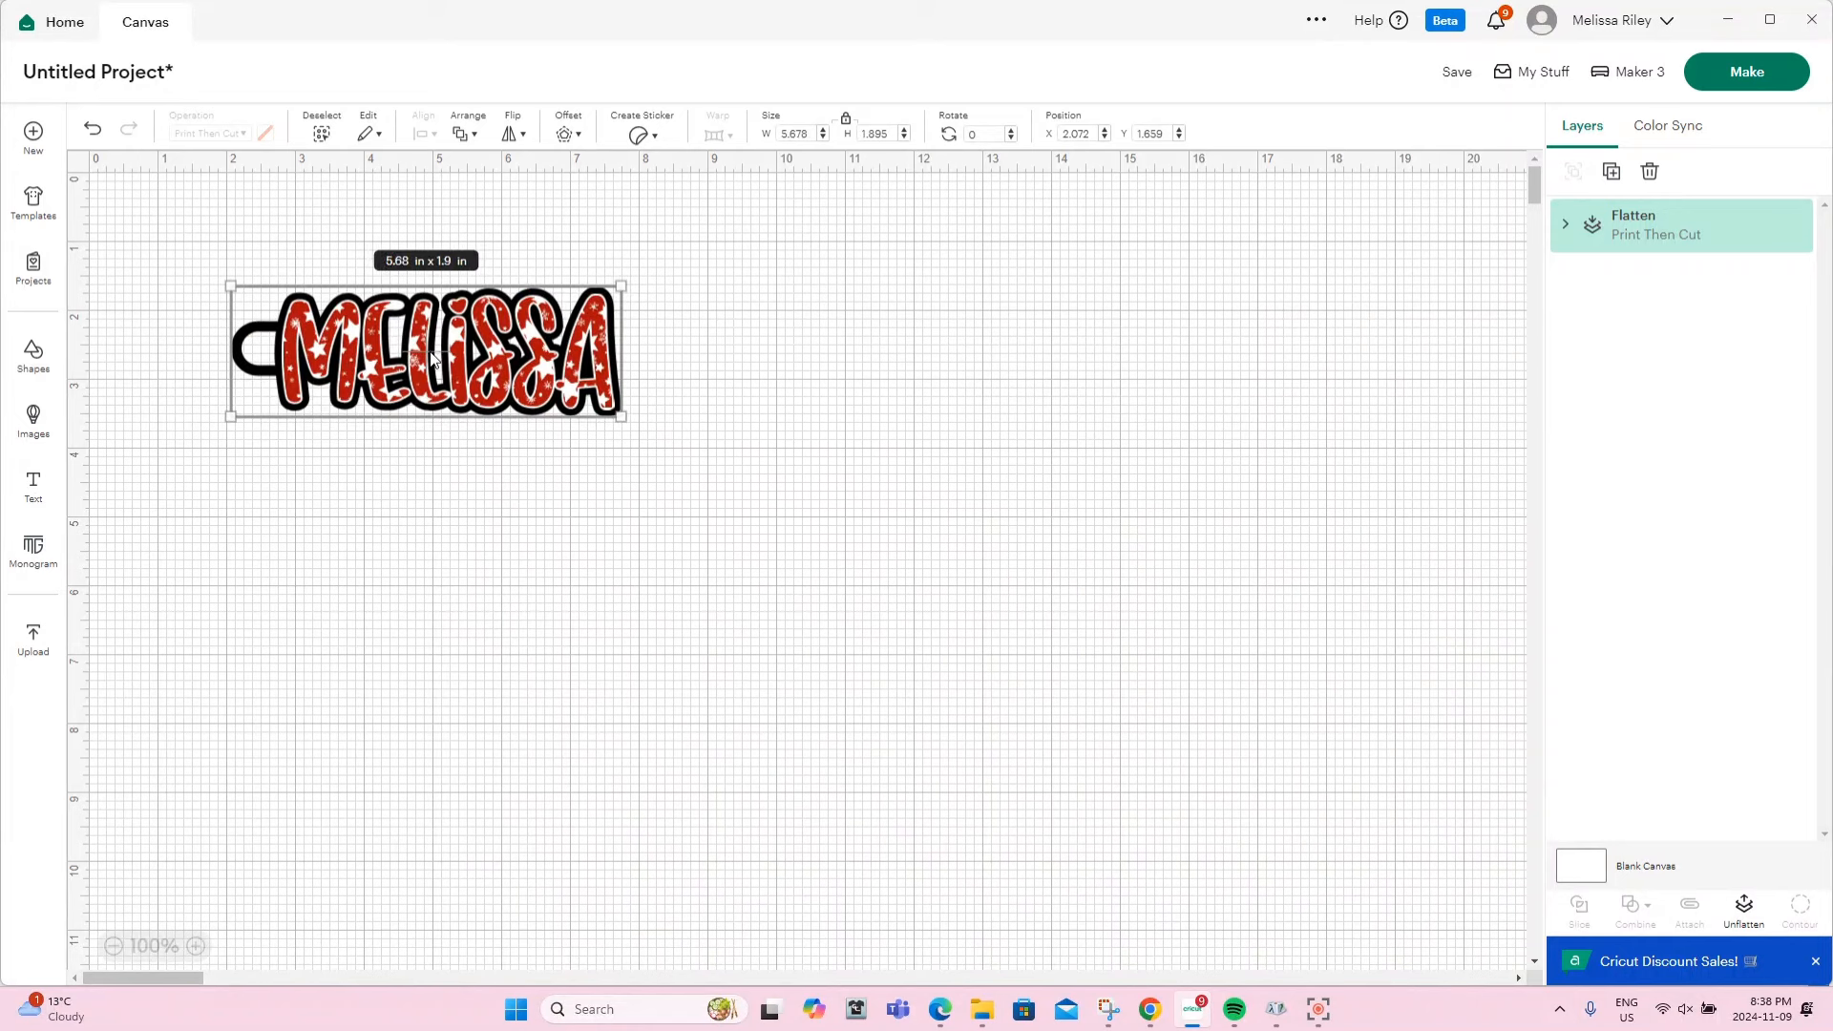
pyautogui.moveTo(585, 345); pyautogui.dragTo(1471, 292)
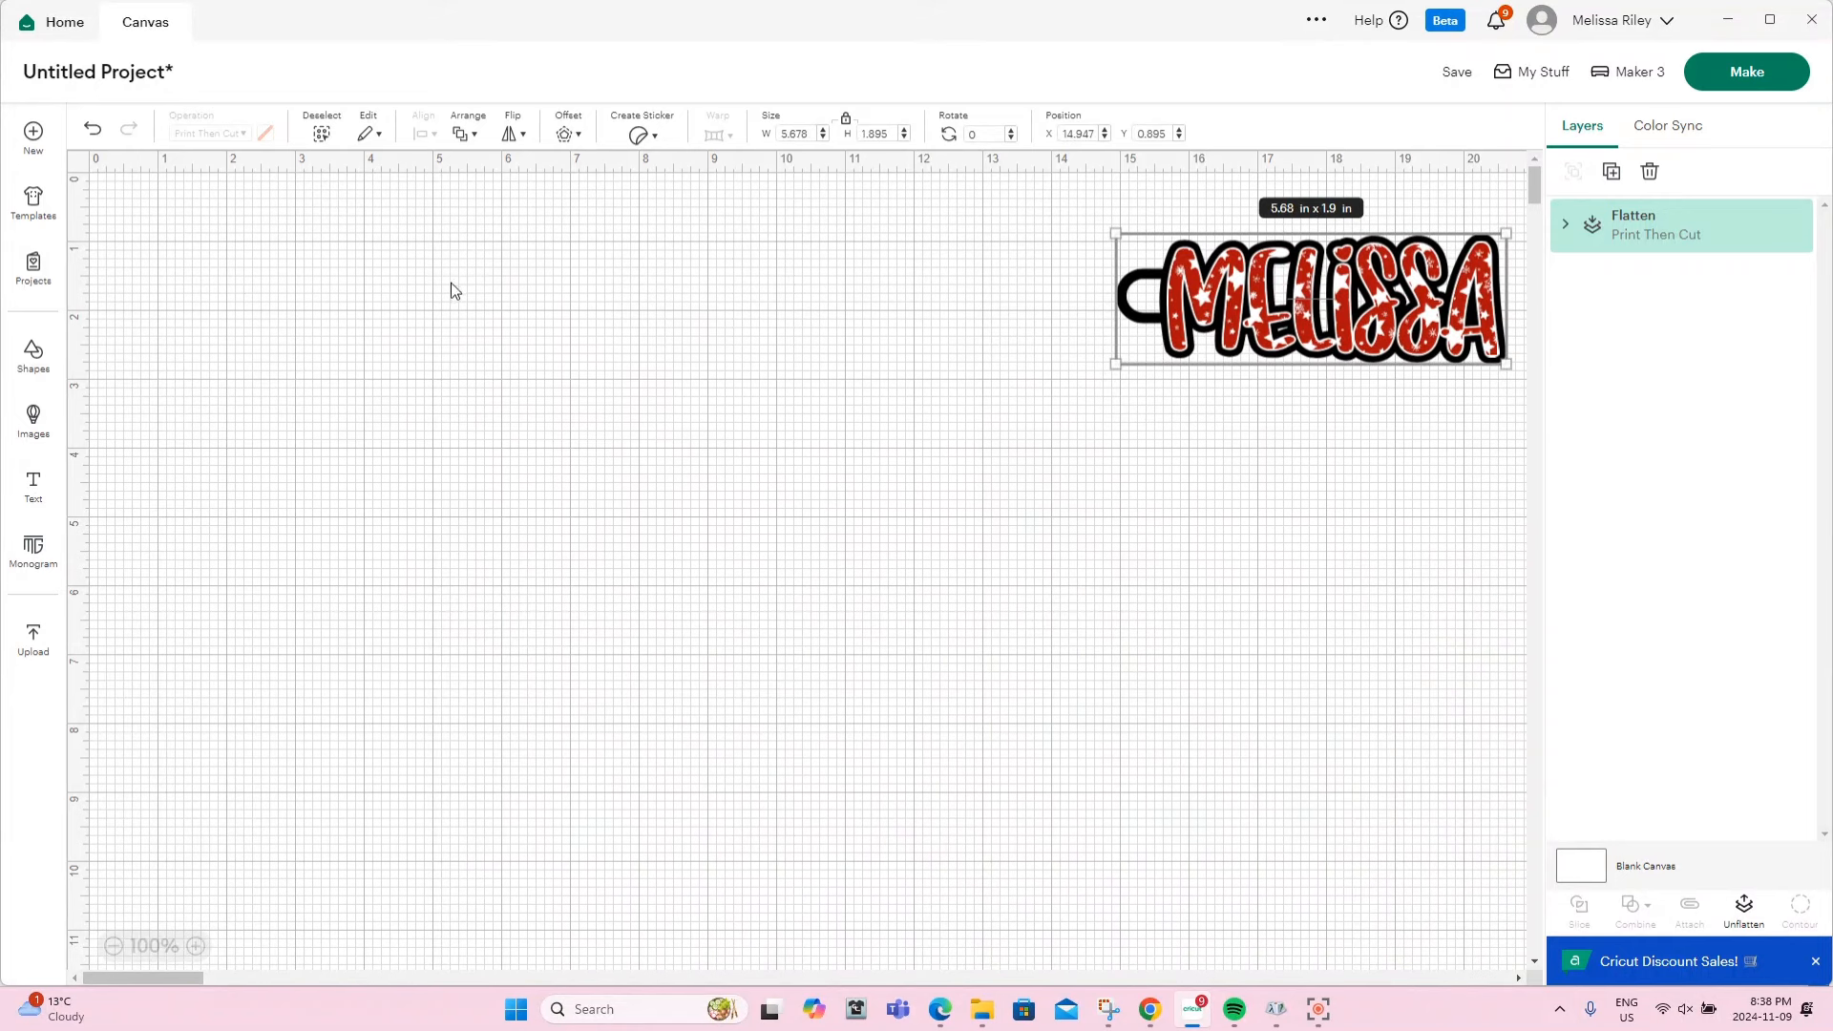
# Add a new text object with the same first name in the DTC Honey Syrup font
pyautogui.click(33, 486)
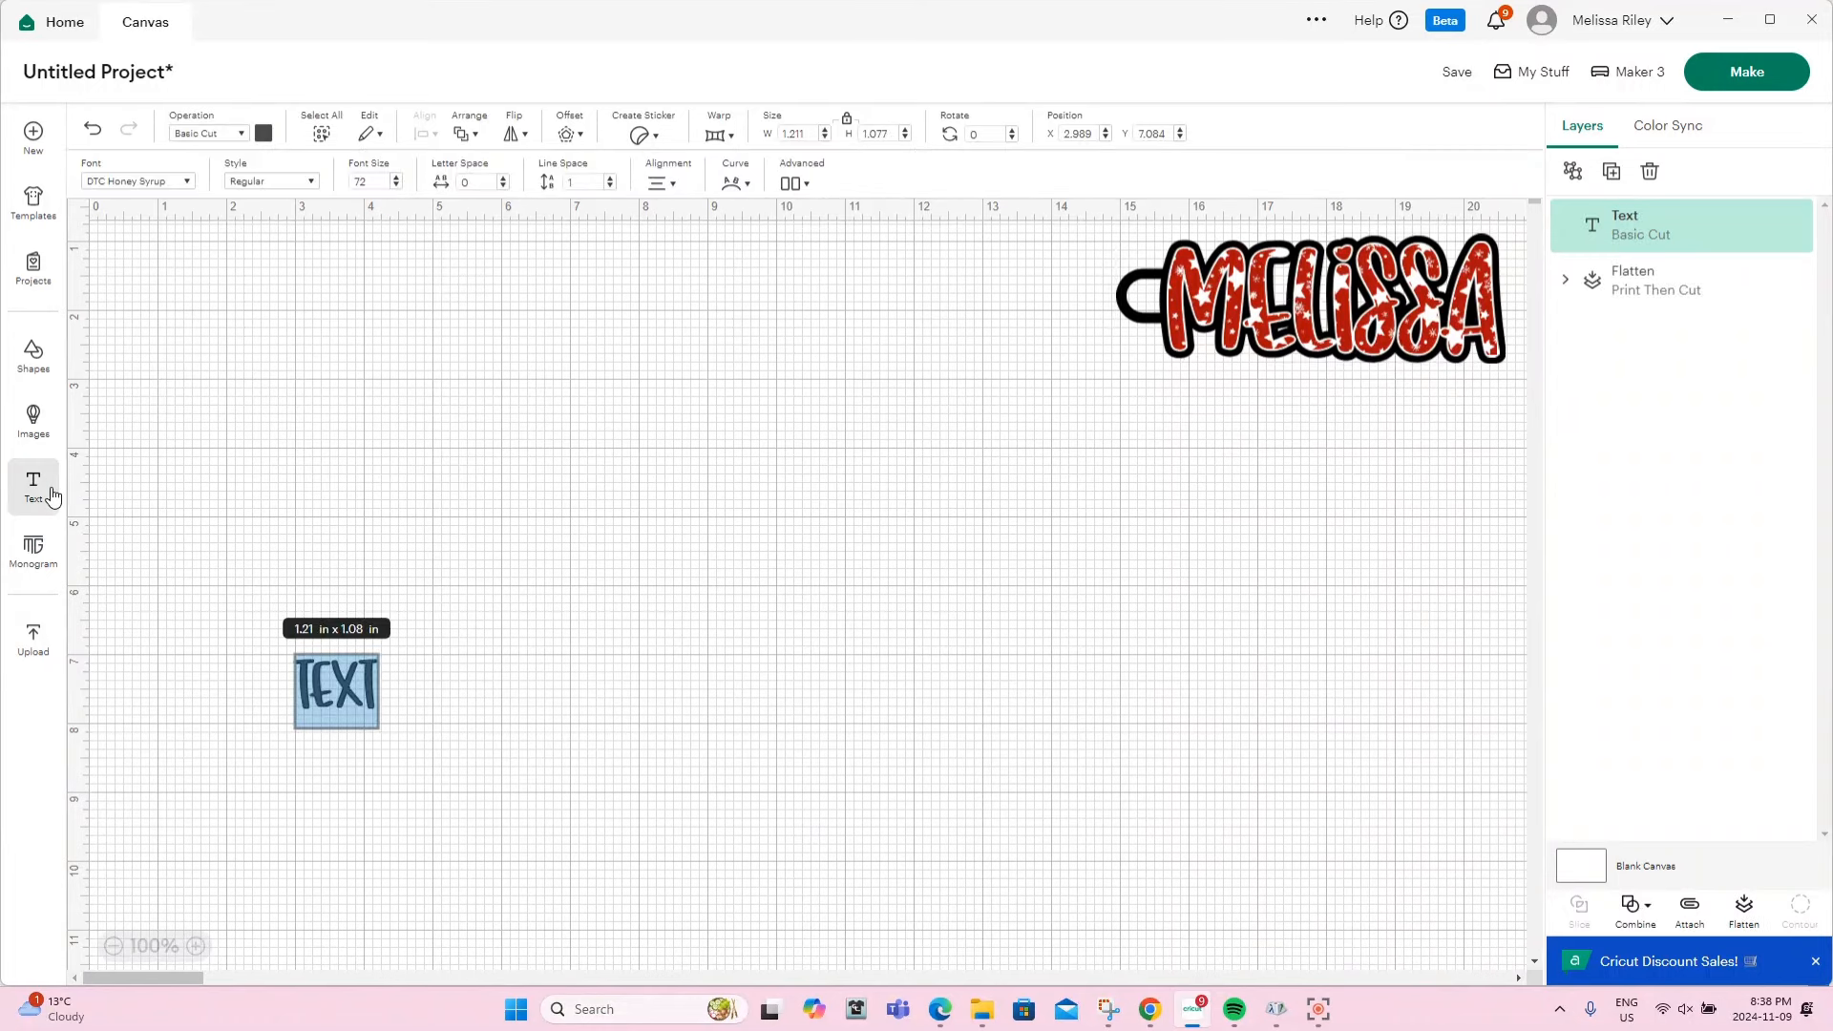
pyautogui.write('melissa')
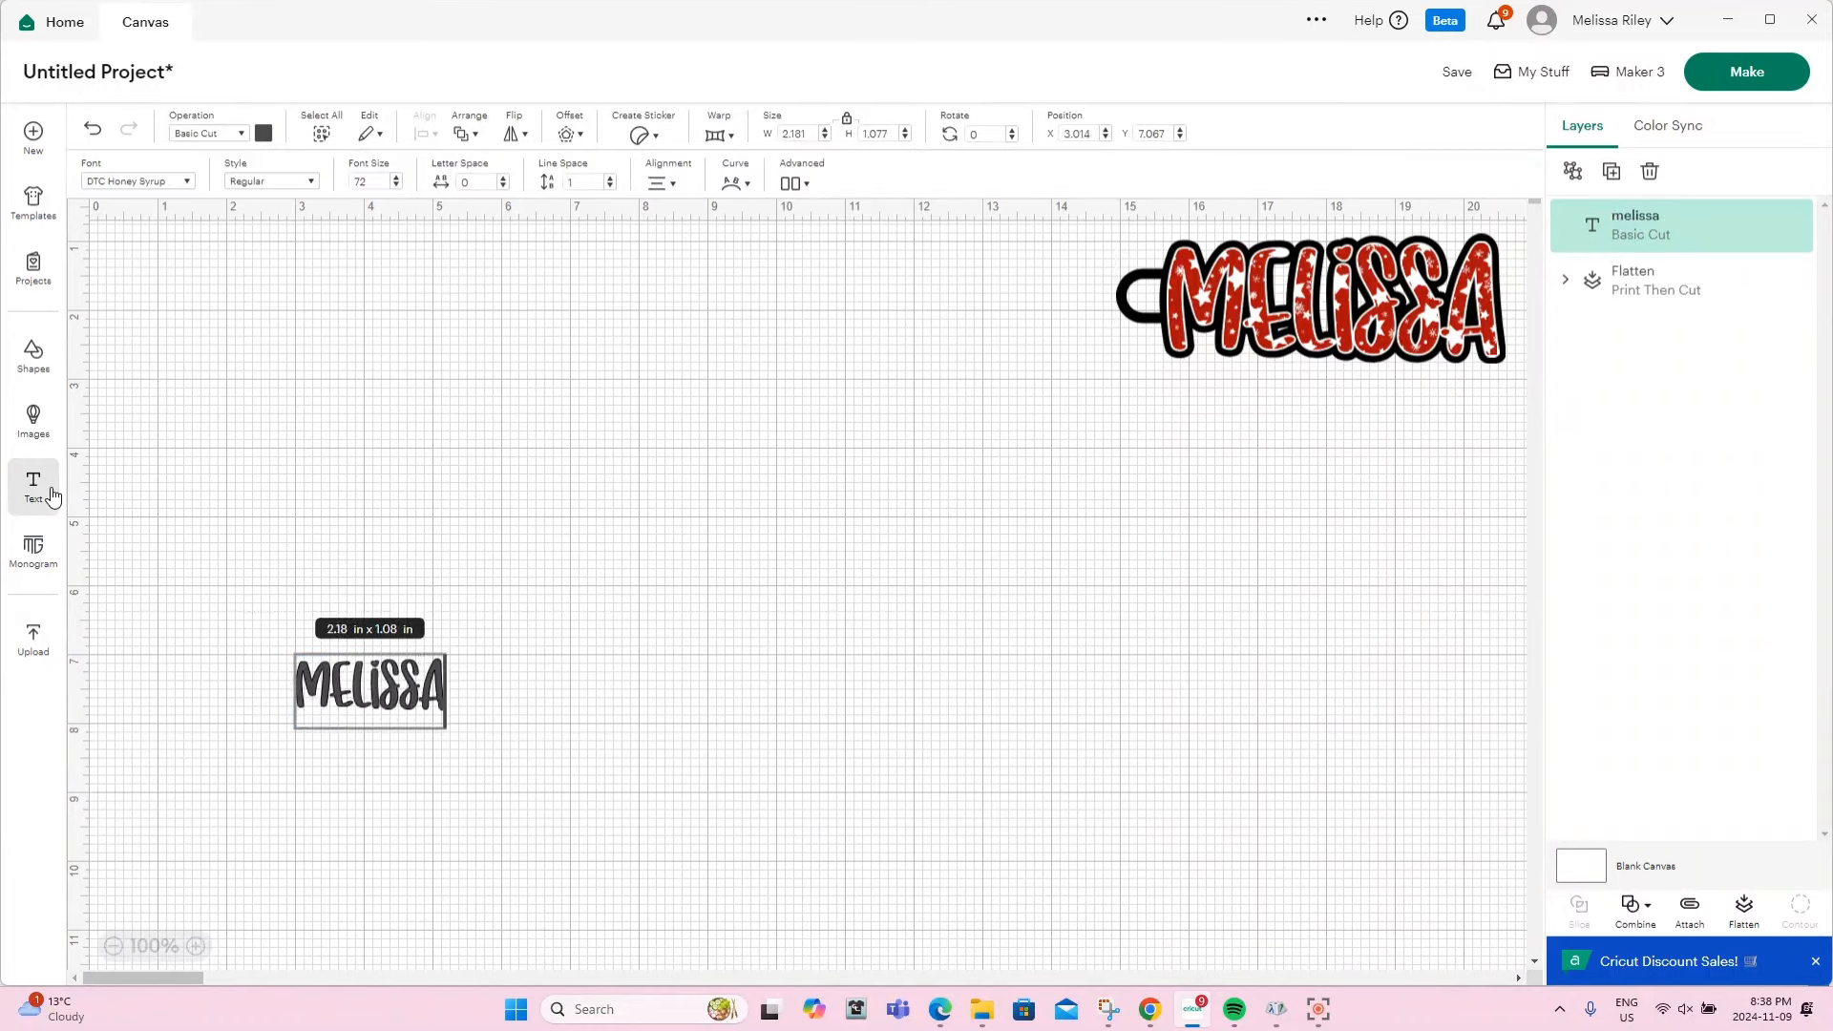
pyautogui.click(825, 588)
# Enlarge the new name text to about 11.56 × 3.95 in below the finished tag and set its operation to Print Then Cut
pyautogui.moveTo(445, 712); pyautogui.dragTo(1088, 932)
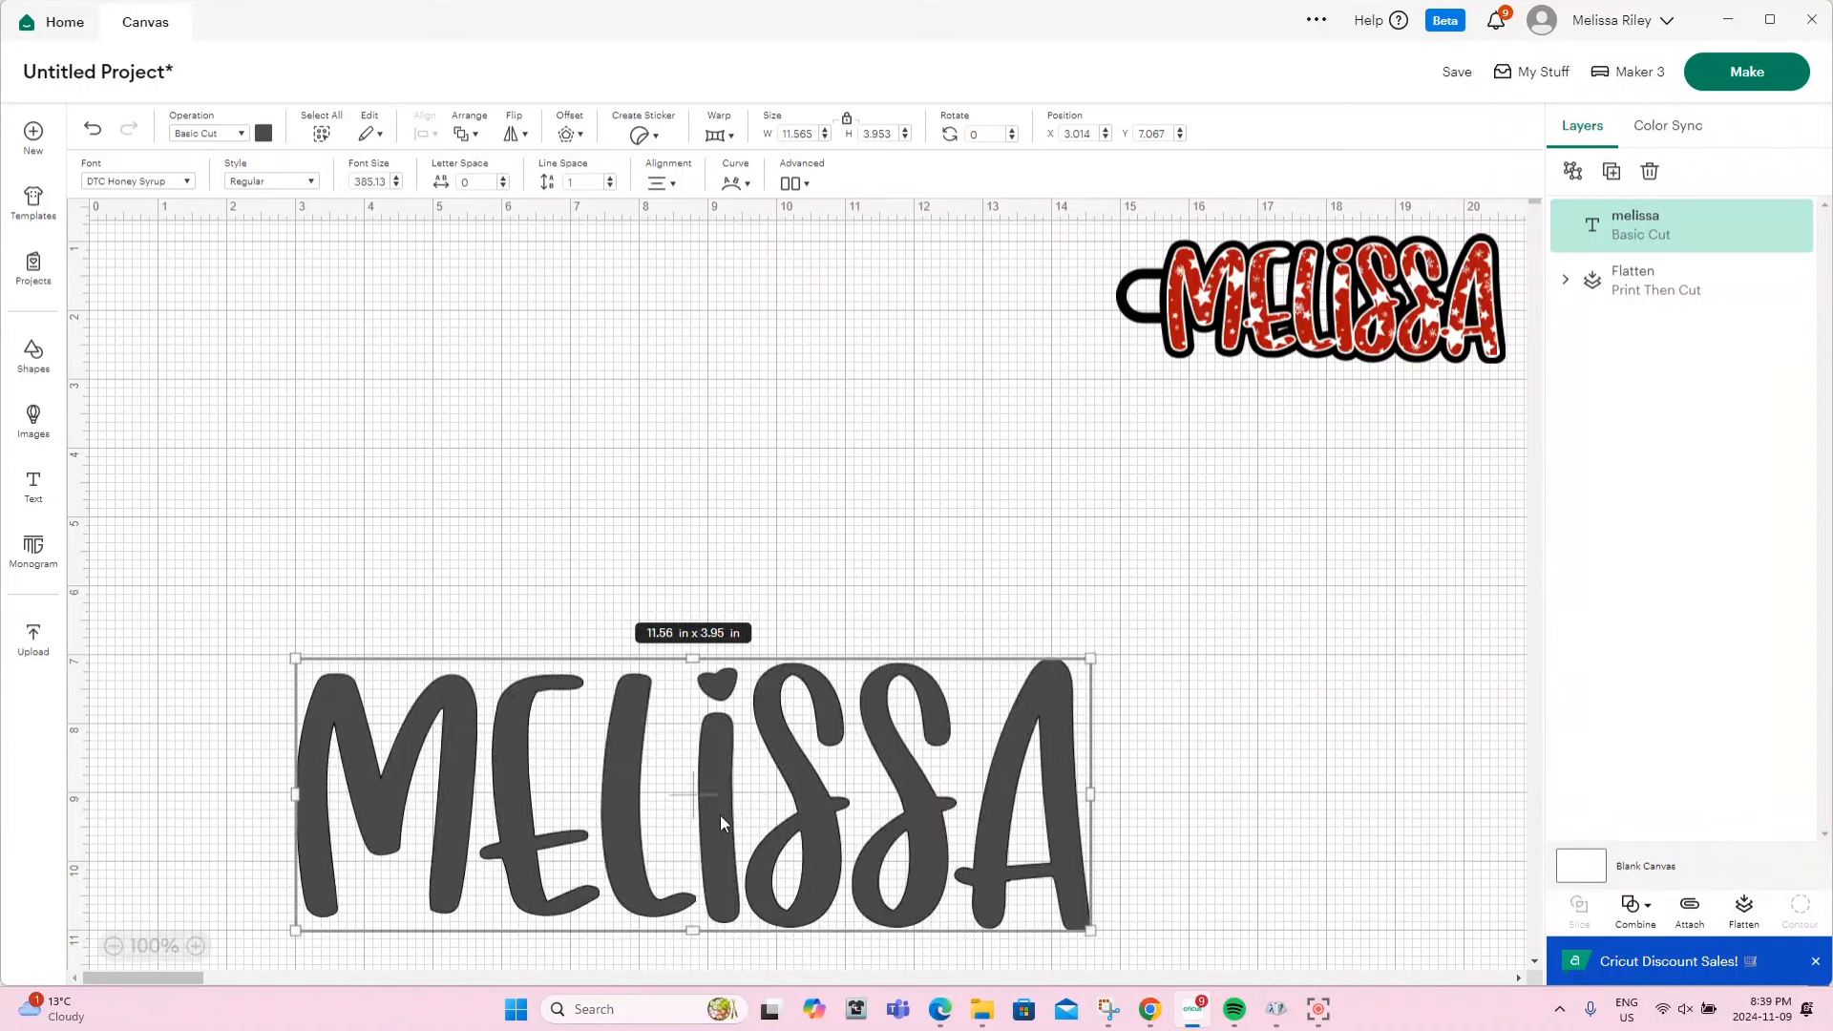
pyautogui.moveTo(720, 815); pyautogui.dragTo(987, 626)
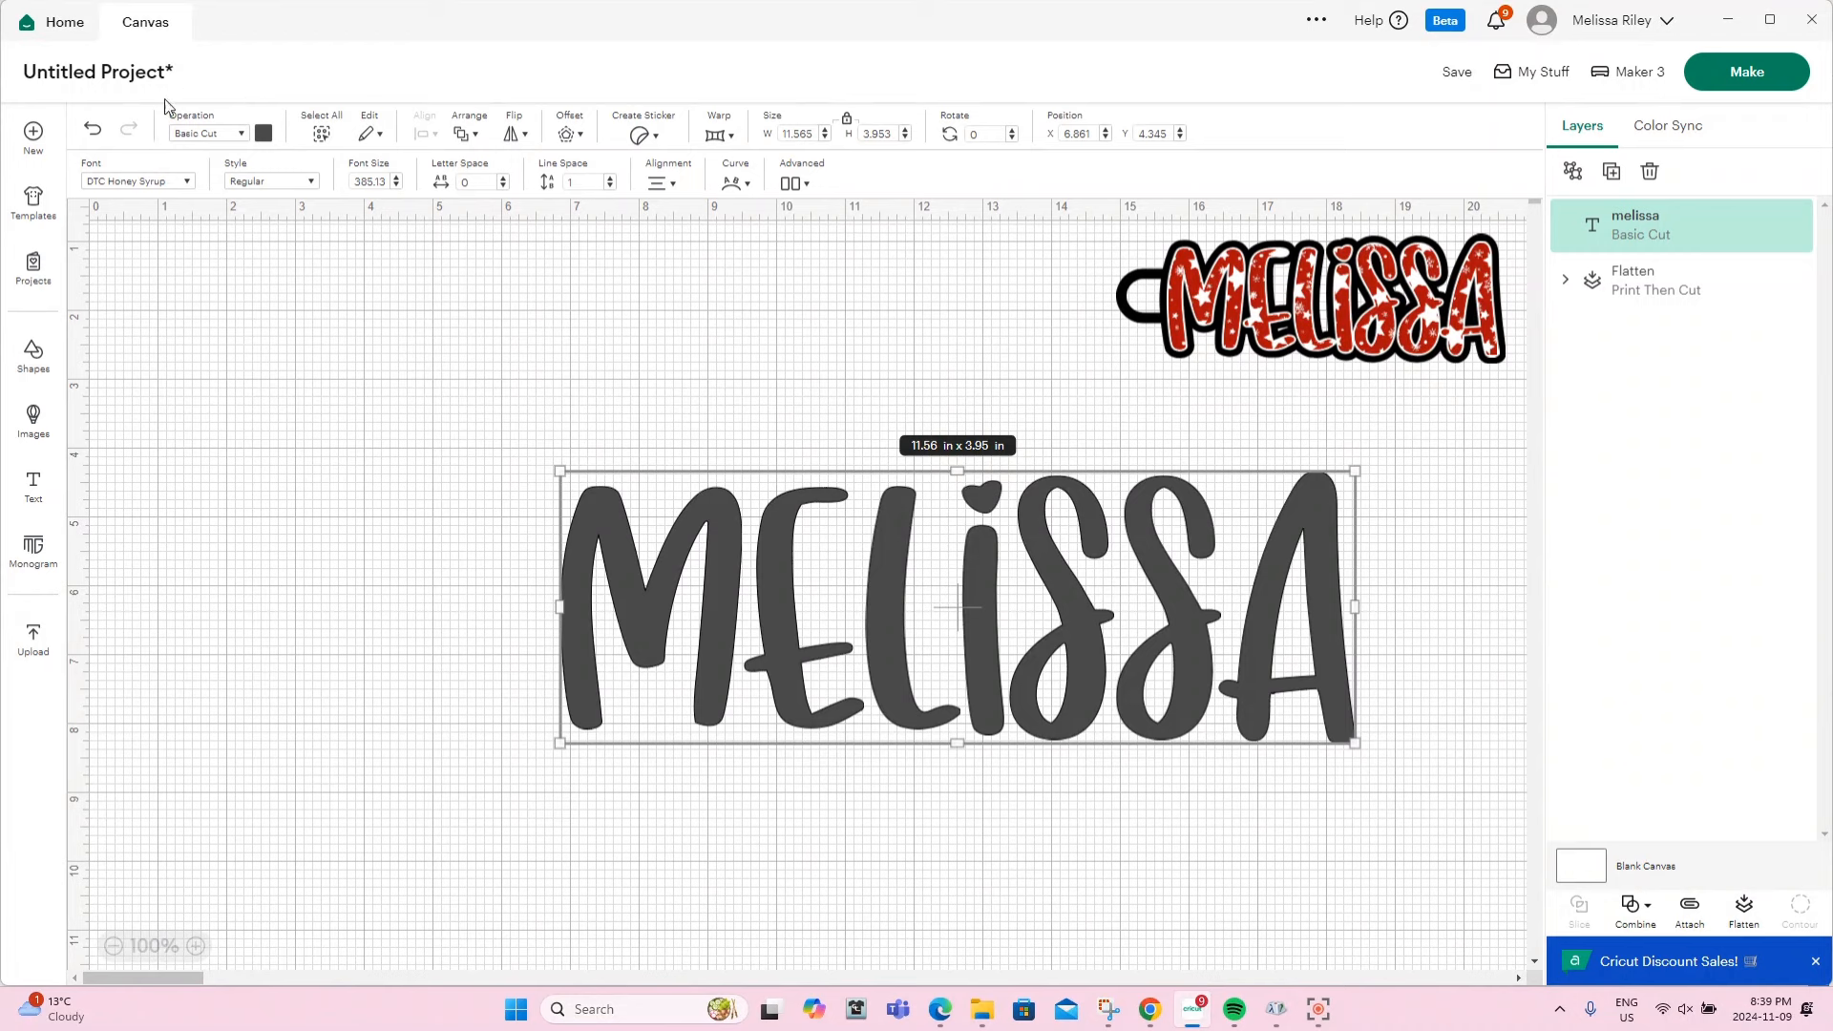
pyautogui.click(239, 138)
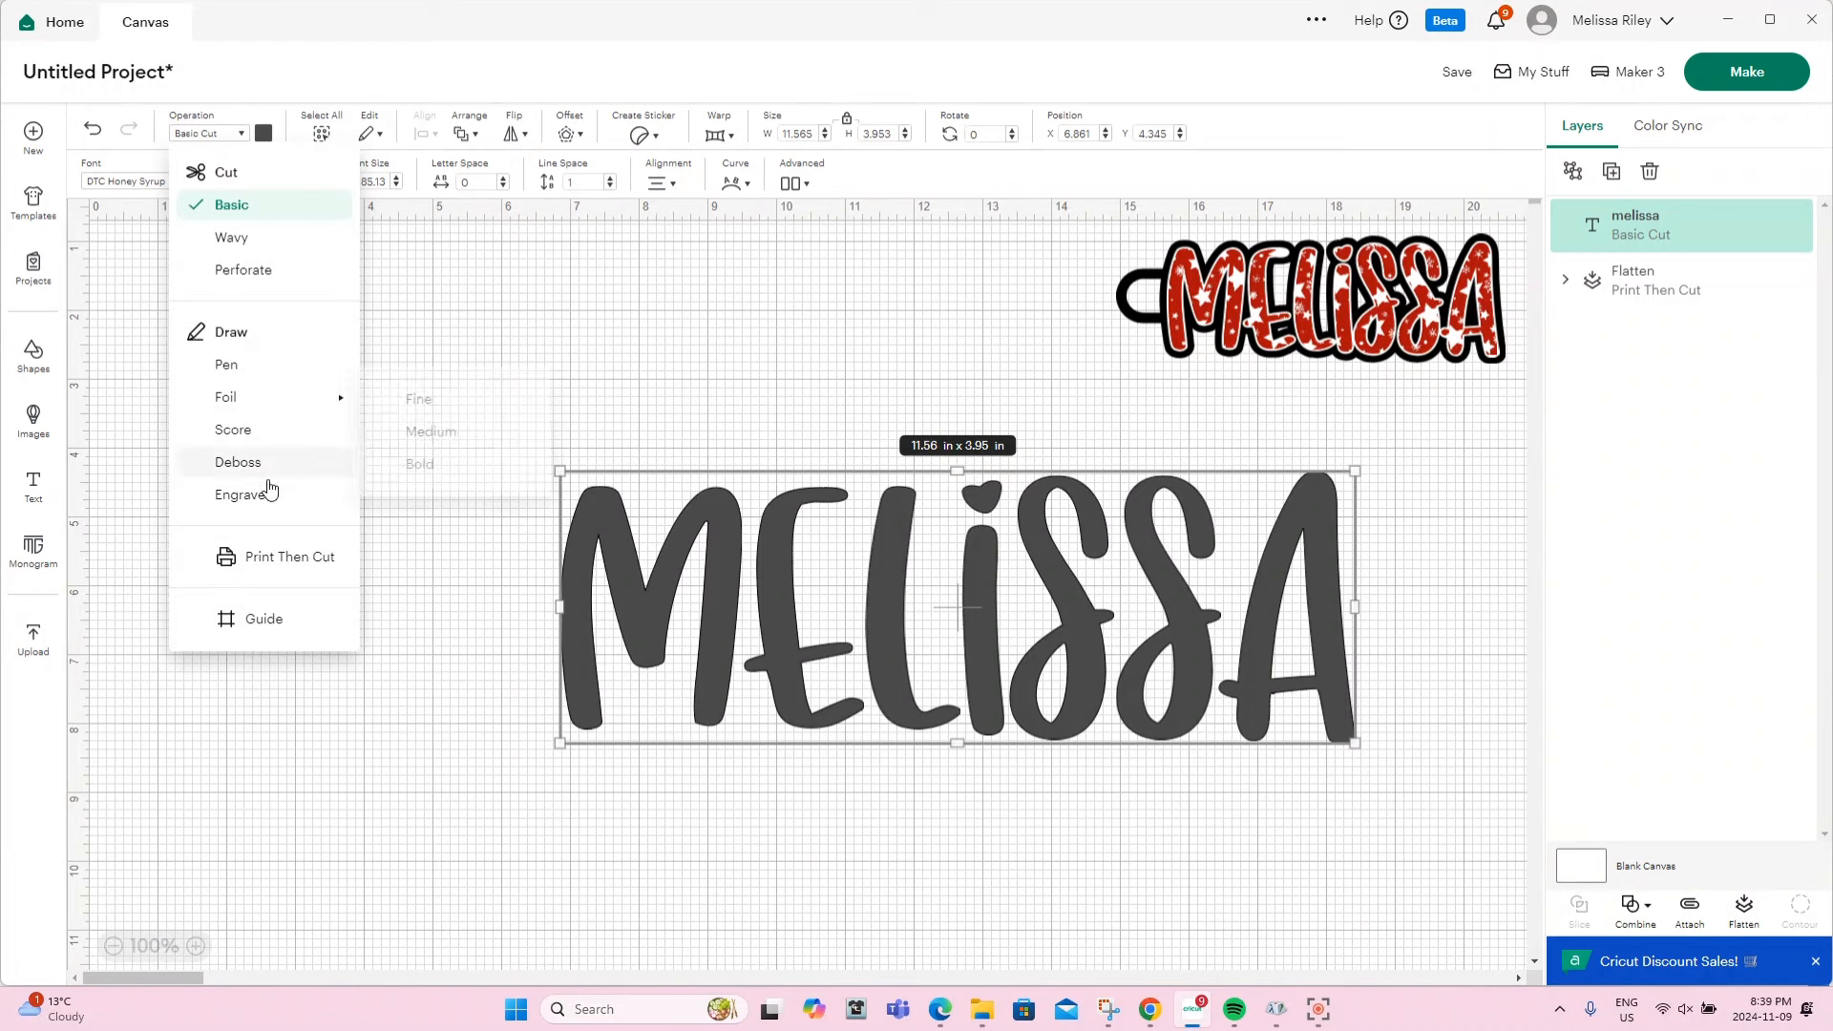
pyautogui.click(262, 560)
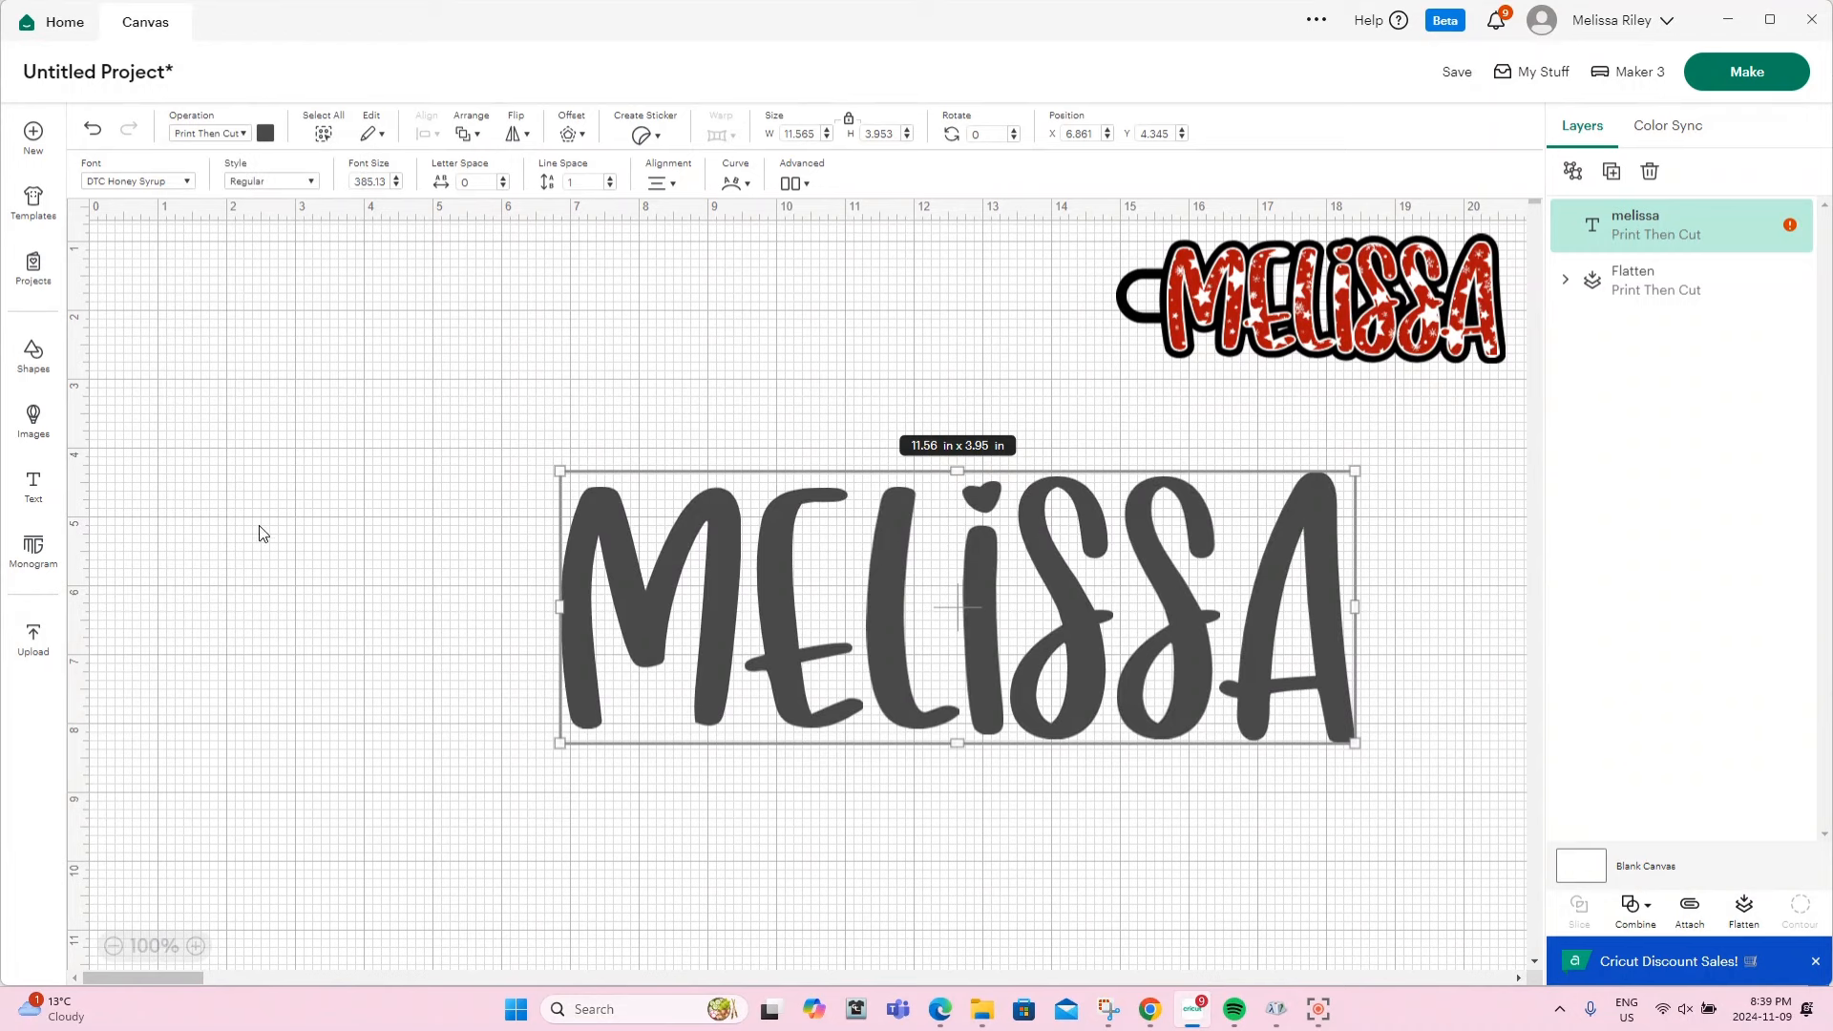
# Fill the enlarged name text with the red pattern with white polka dots
pyautogui.click(264, 133)
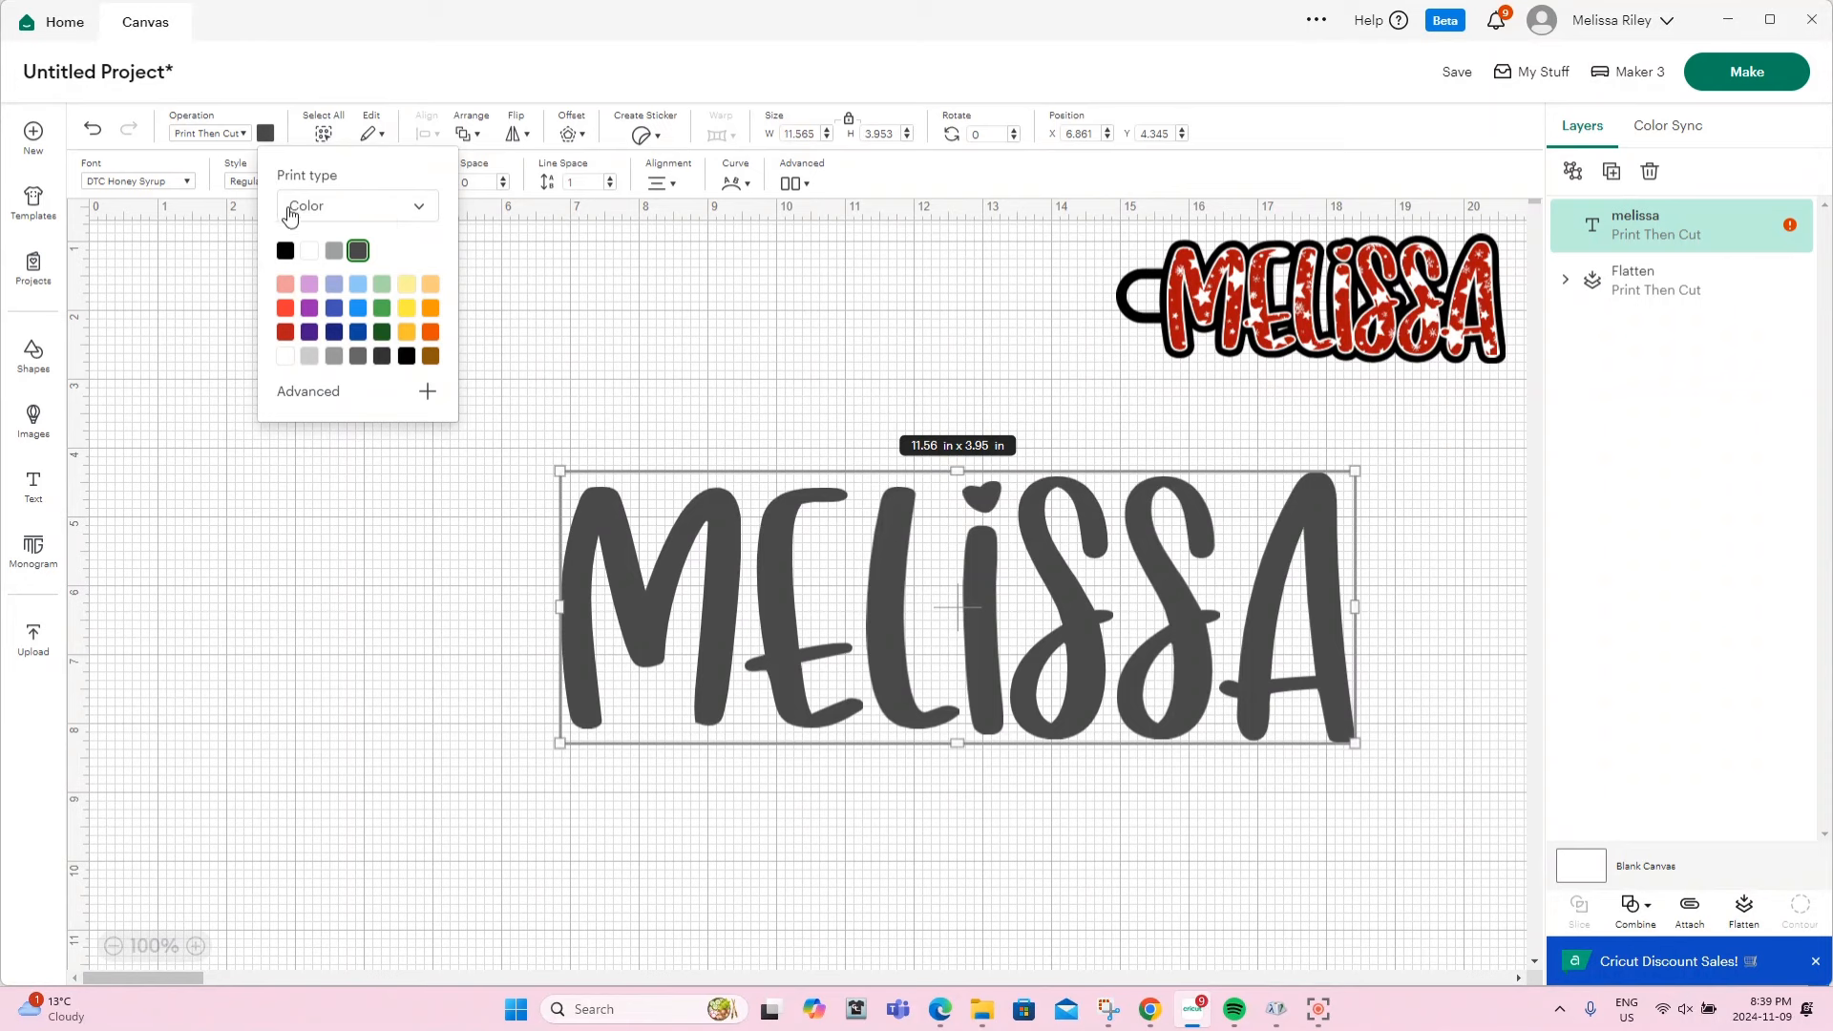
pyautogui.click(424, 208)
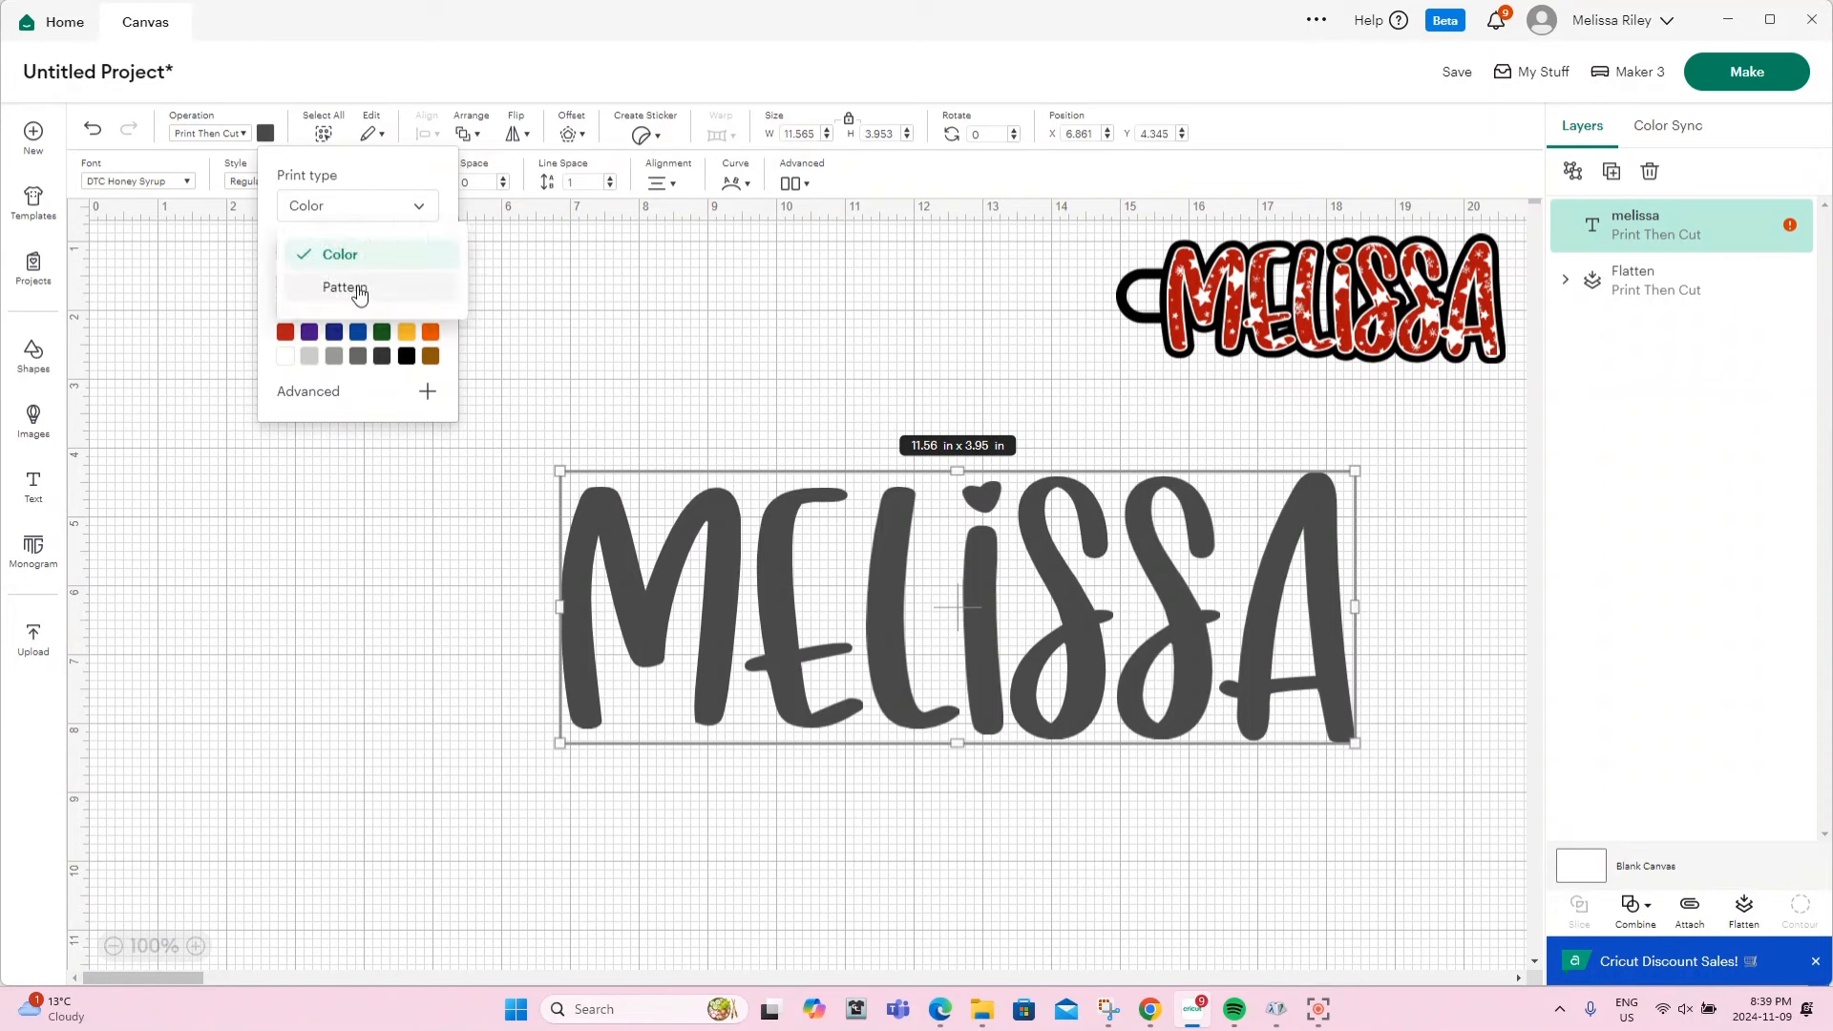
pyautogui.click(349, 286)
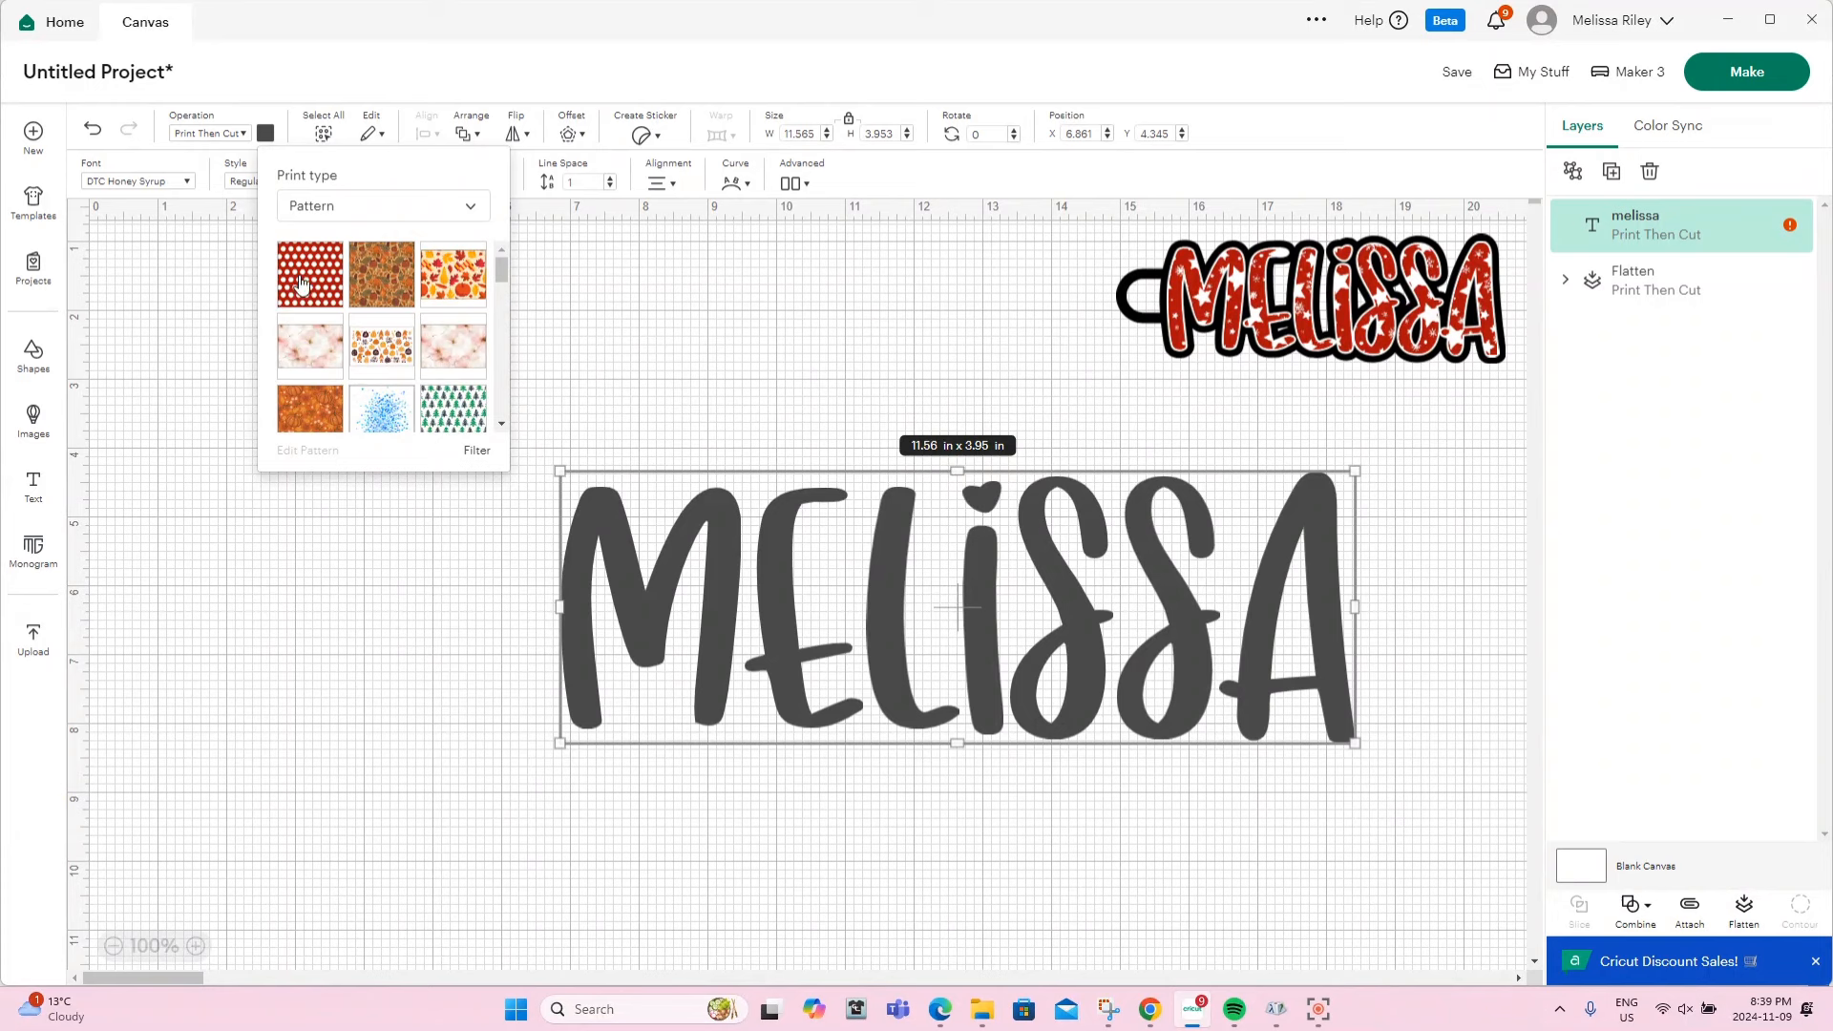
pyautogui.click(302, 283)
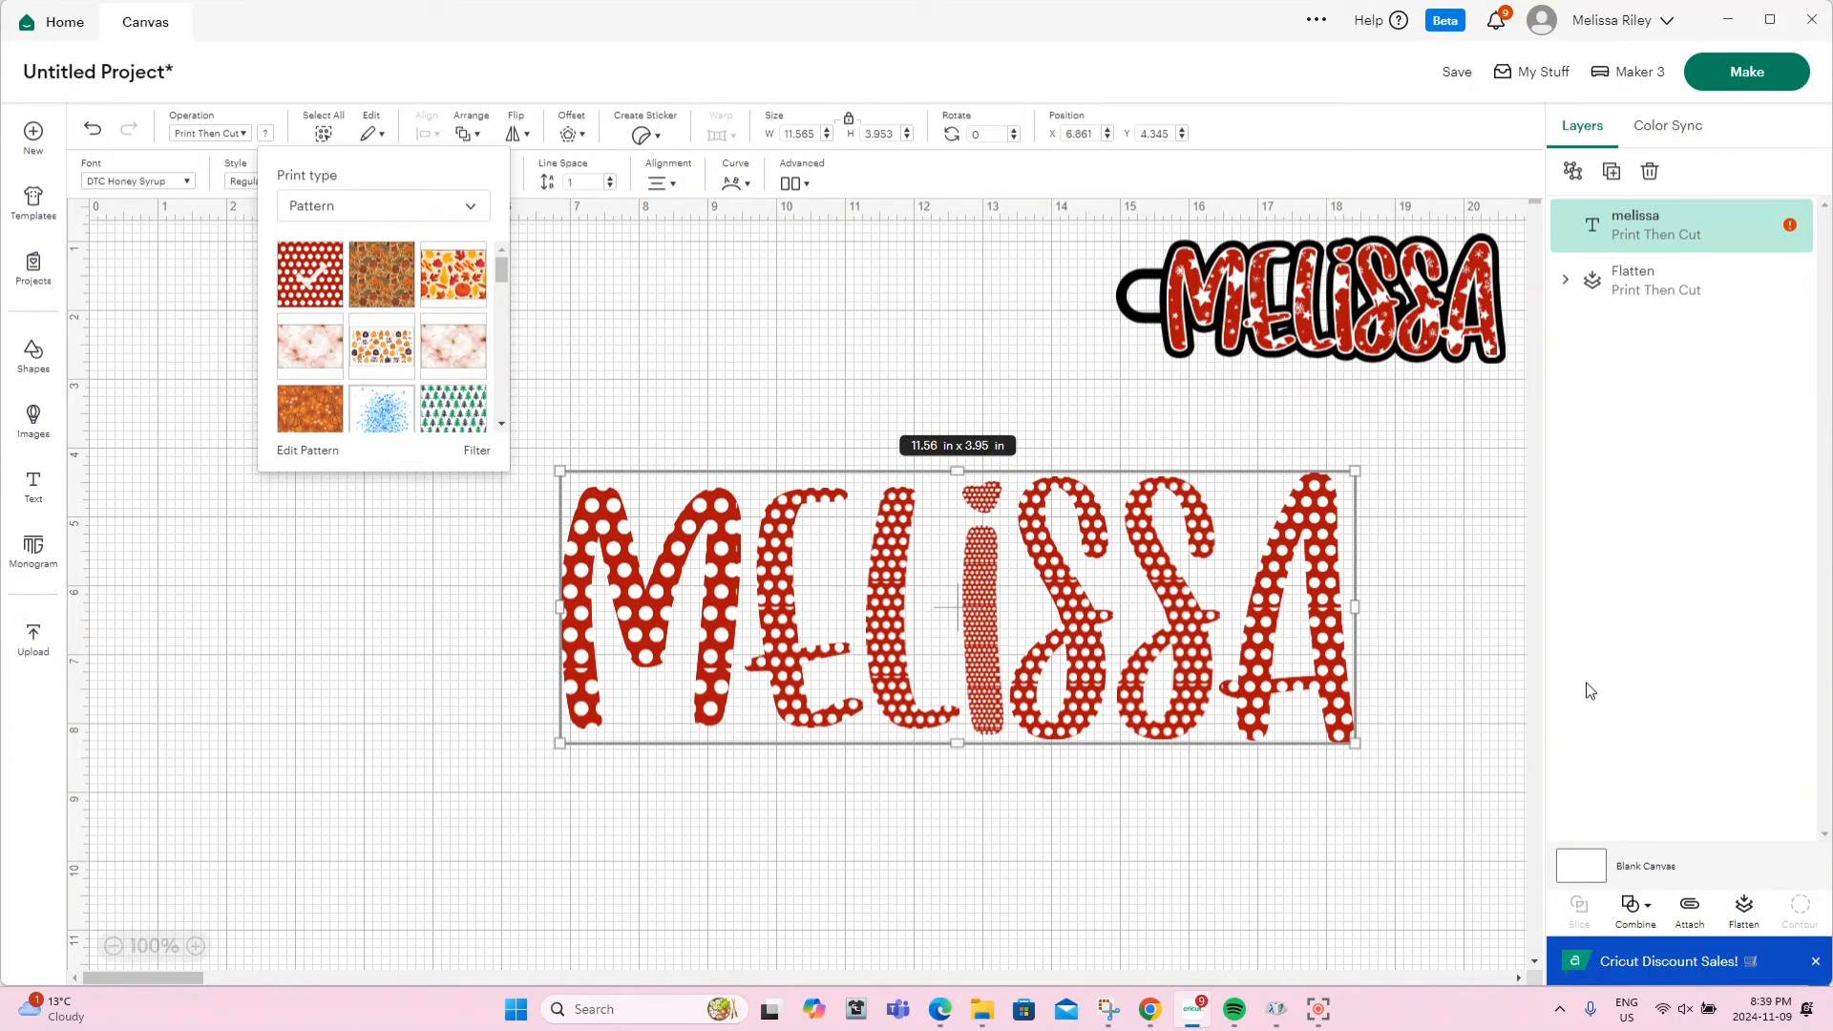
pyautogui.click(1046, 869)
pyautogui.click(1000, 688)
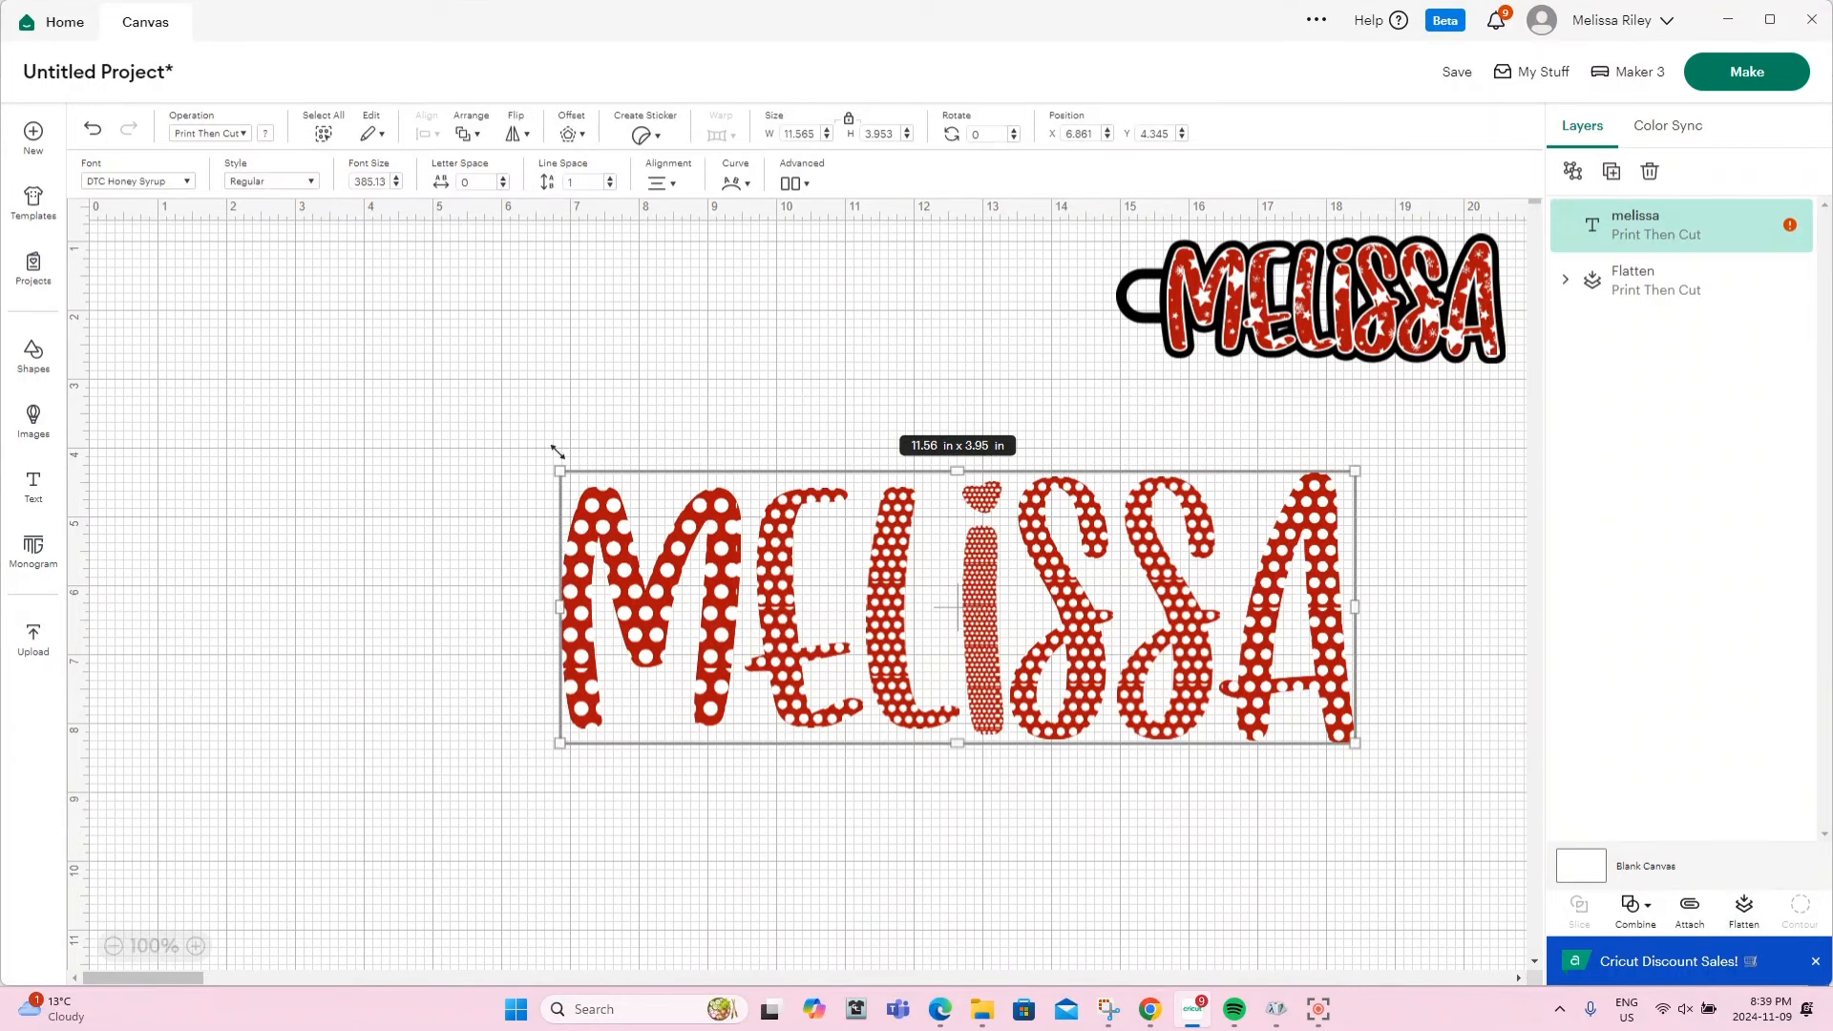
# Set the text's pattern scale to 147 and move the name up beside the finished tag
pyautogui.click(271, 137)
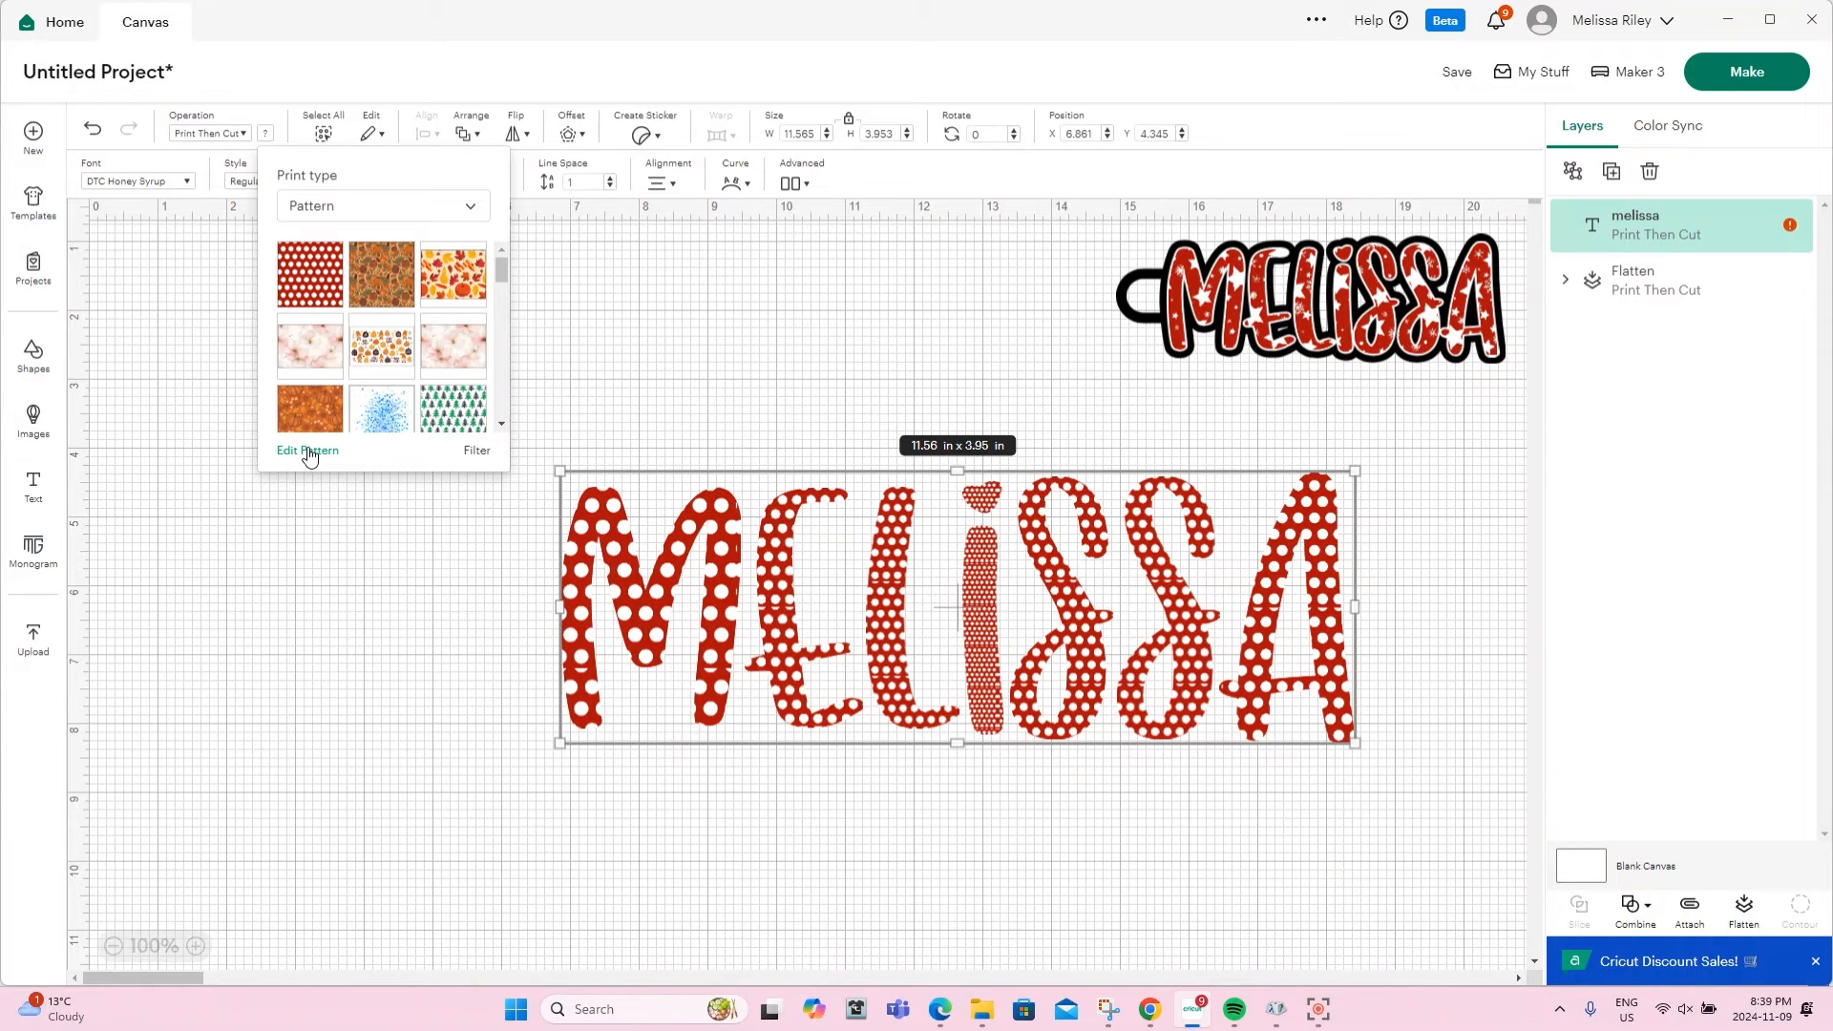
pyautogui.click(307, 450)
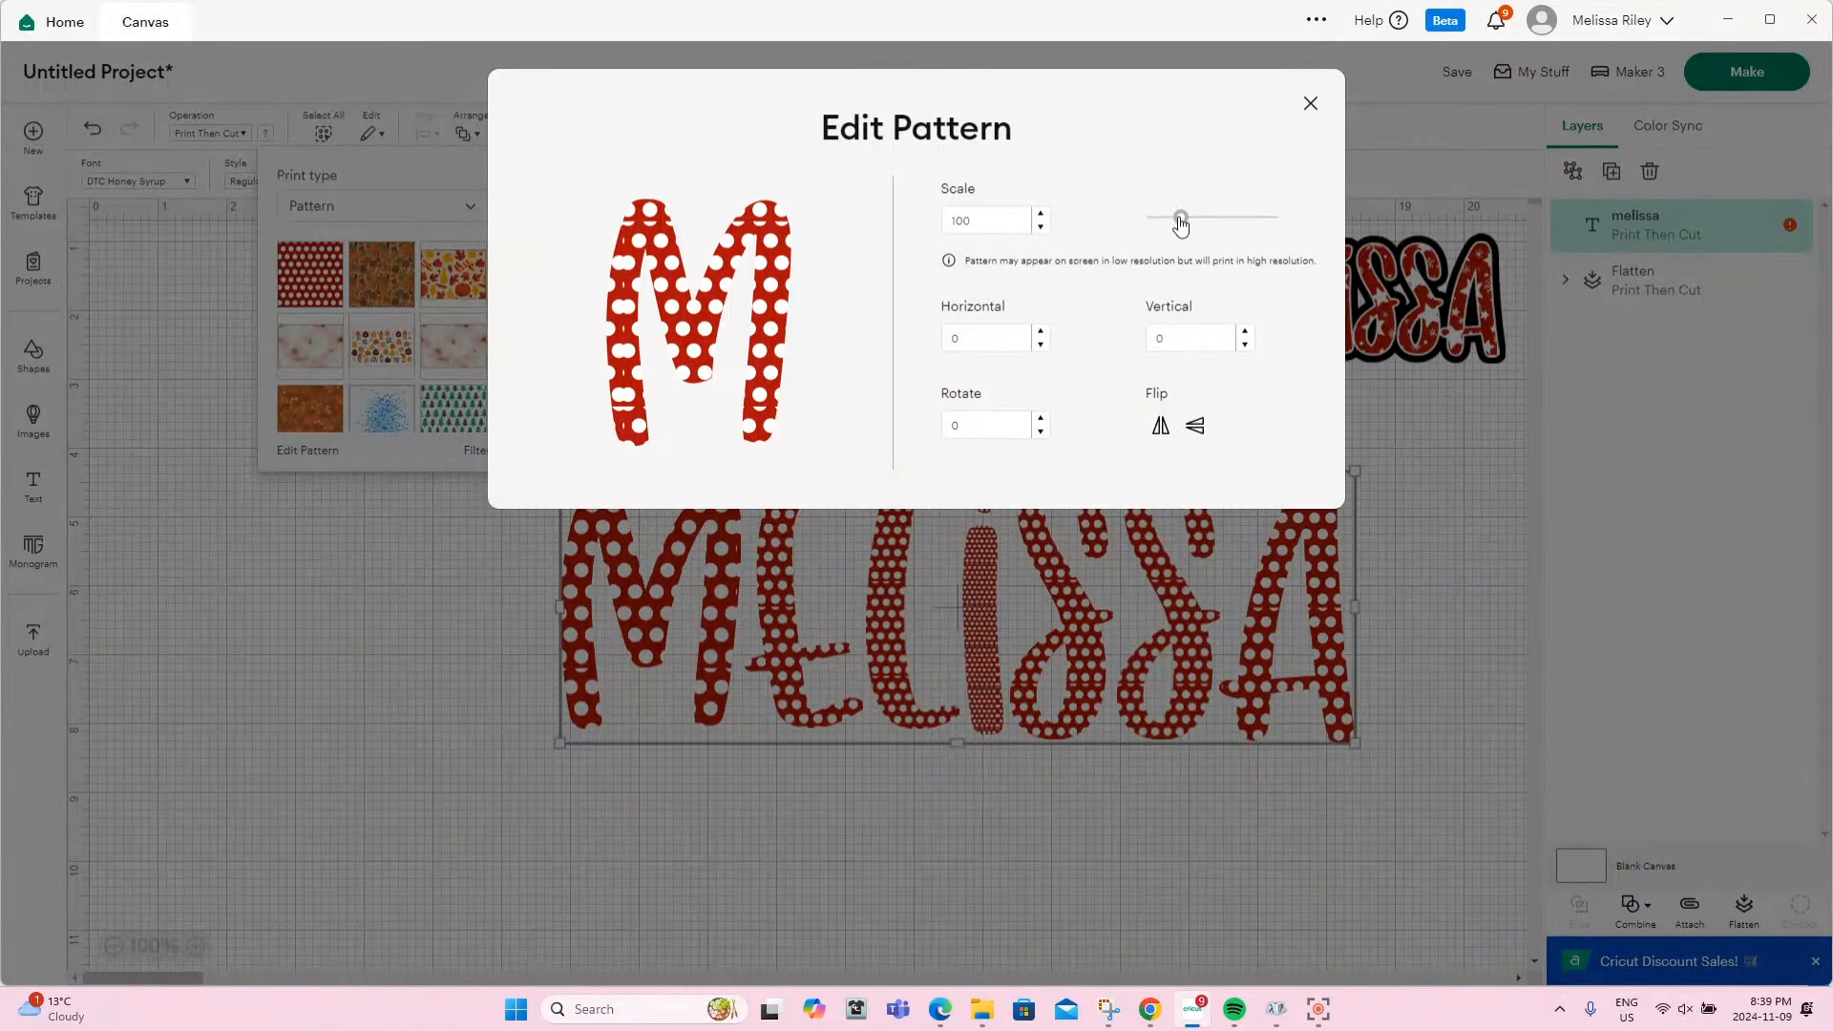
pyautogui.moveTo(1181, 218)
pyautogui.mouseDown()
pyautogui.moveTo(1246, 229)
pyautogui.moveTo(1150, 219)
pyautogui.moveTo(1194, 219)
pyautogui.mouseUp()
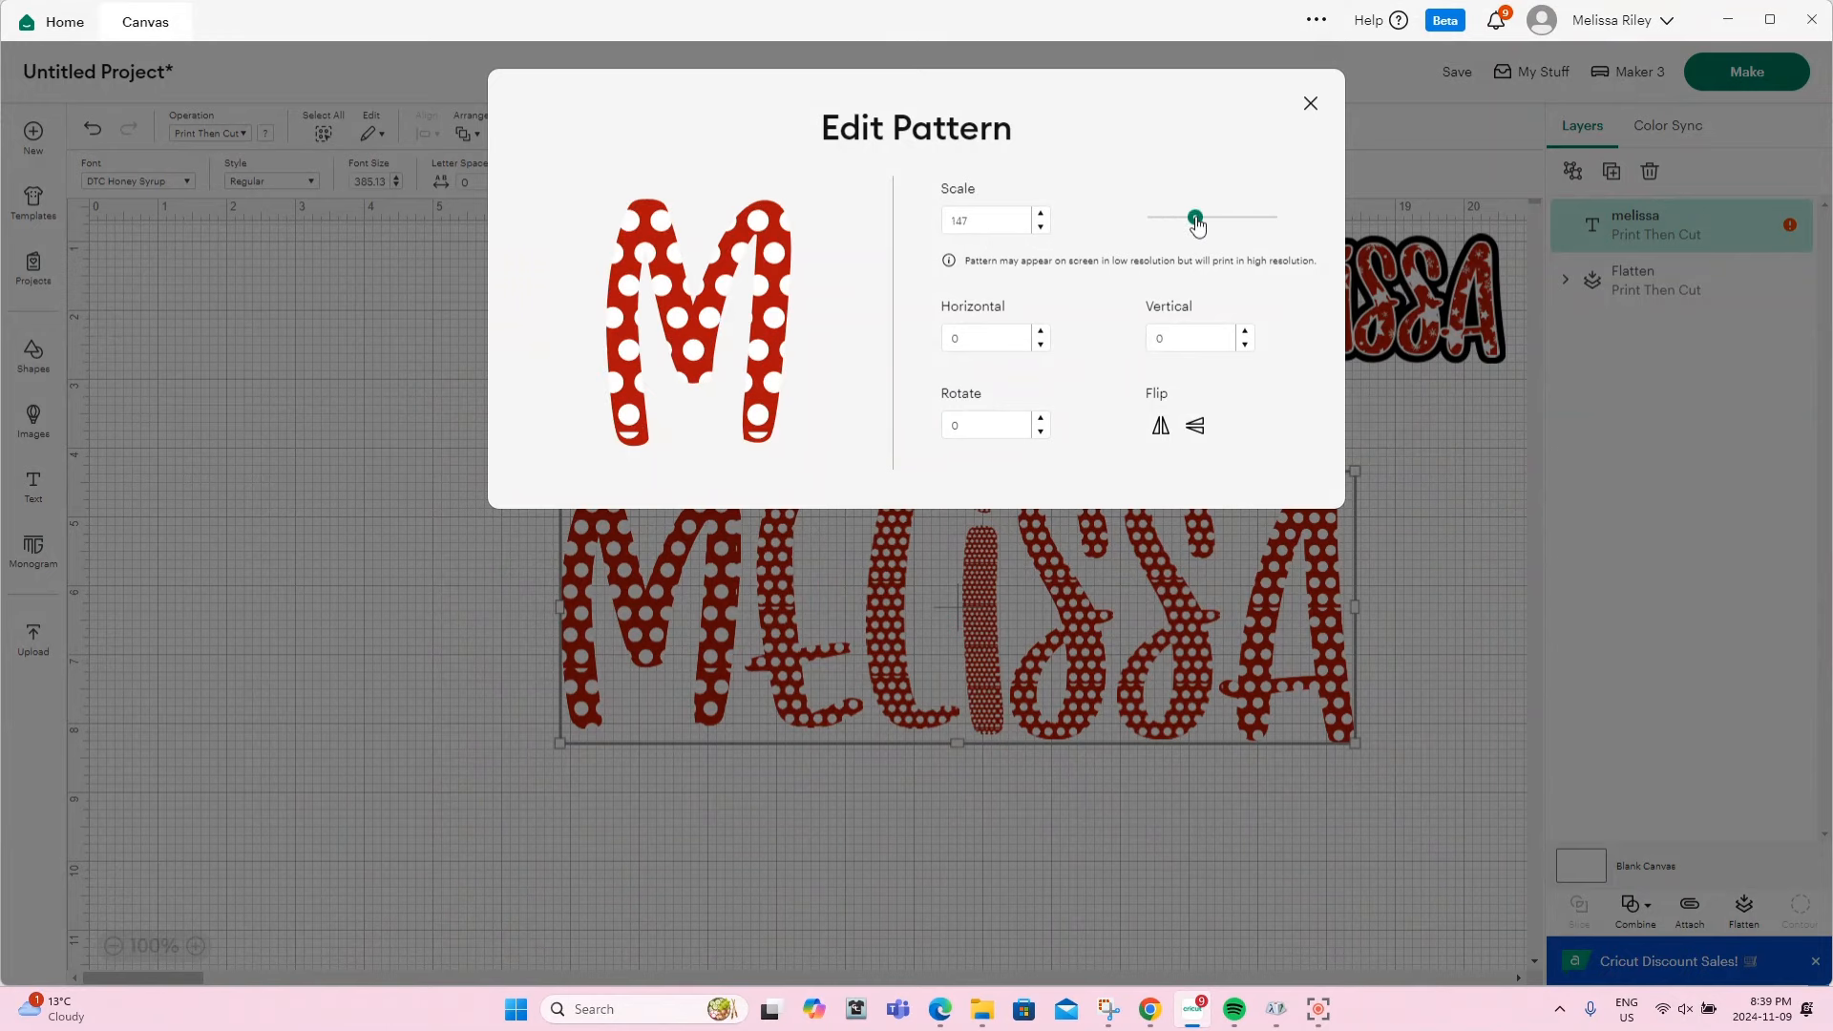
pyautogui.click(1309, 107)
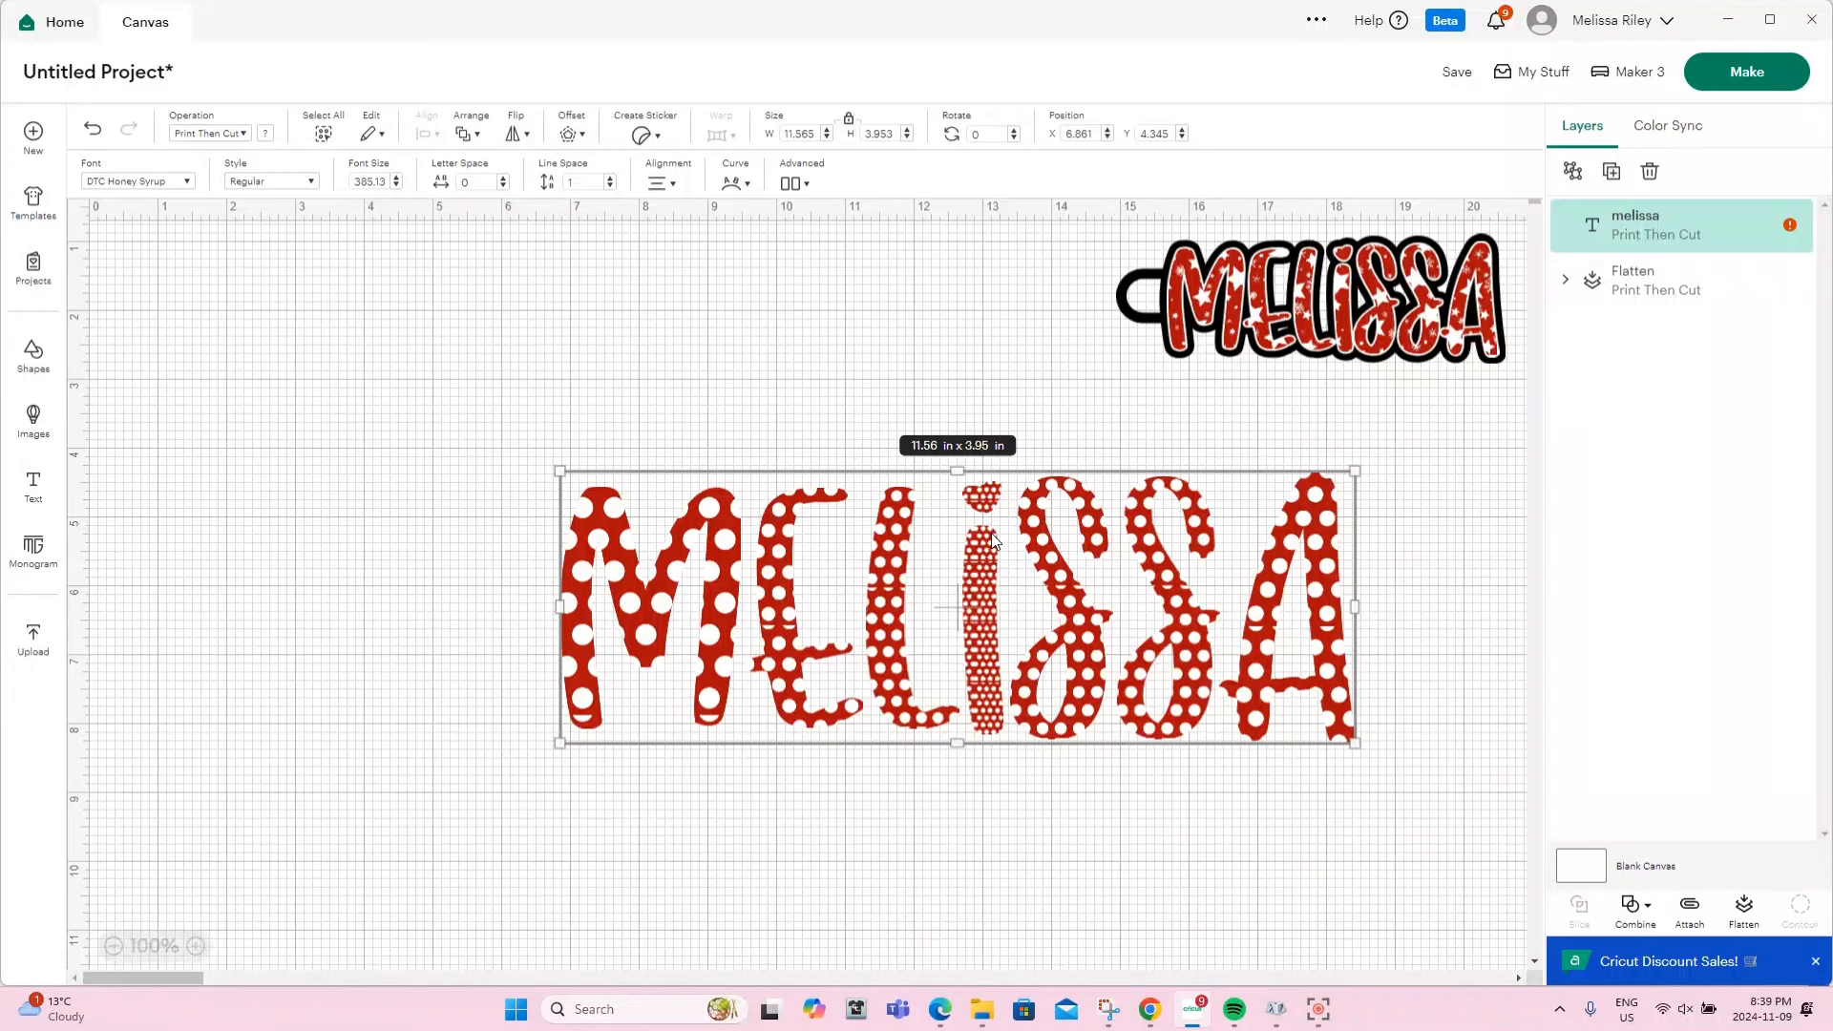
pyautogui.moveTo(1119, 611); pyautogui.dragTo(891, 392)
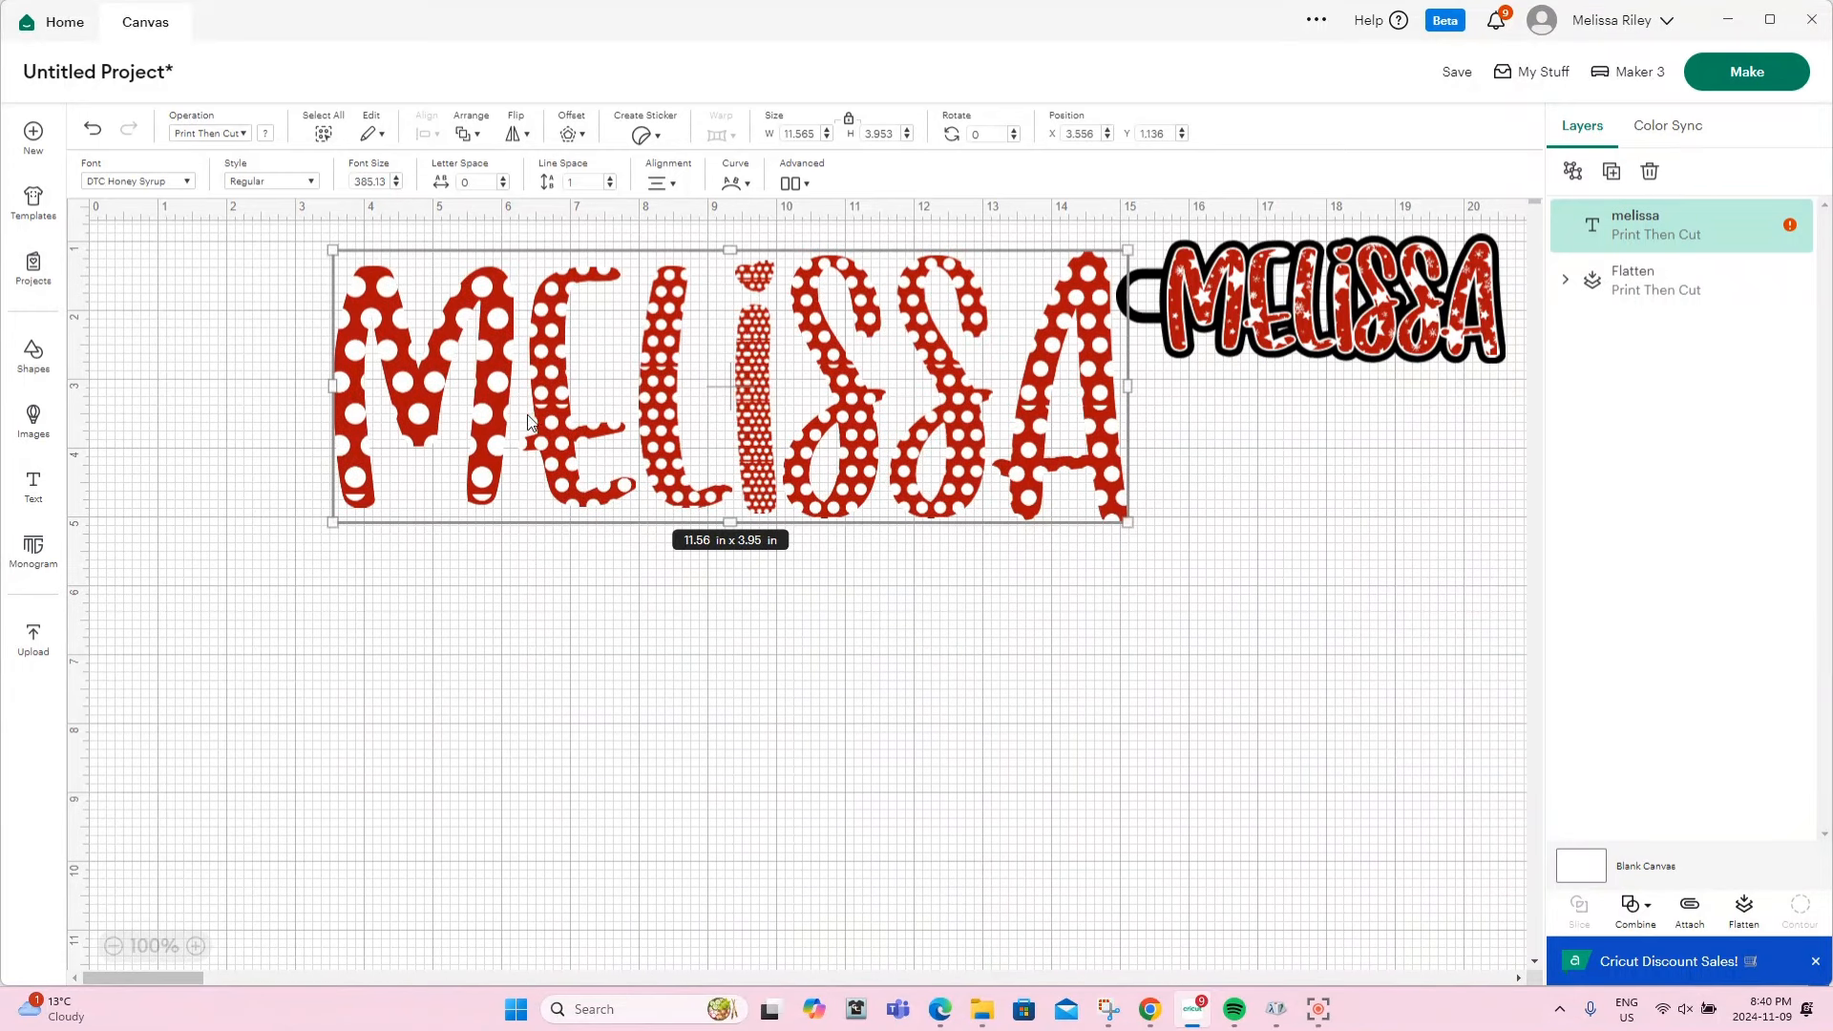
# Upload ChristmasRedAndGreen_13.jpg as a Flat Graphic without removing any background, adding it to the canvas
pyautogui.click(34, 641)
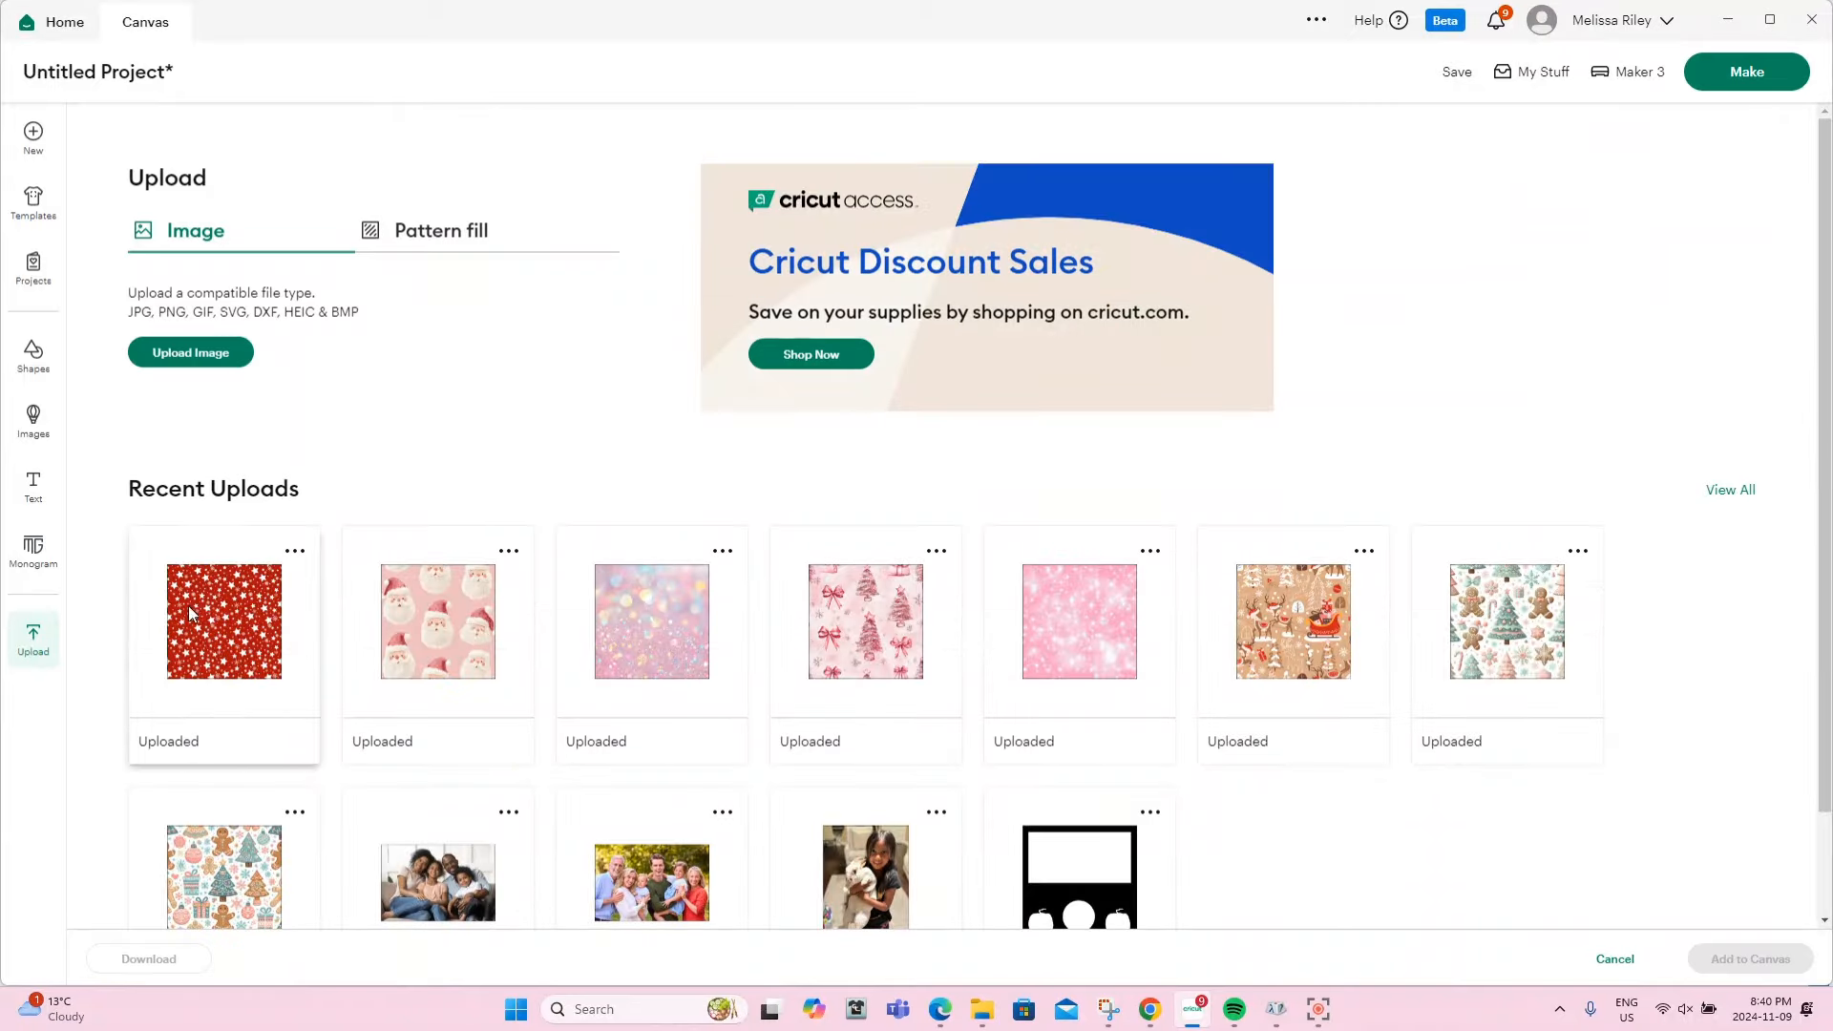
pyautogui.click(191, 352)
pyautogui.click(950, 576)
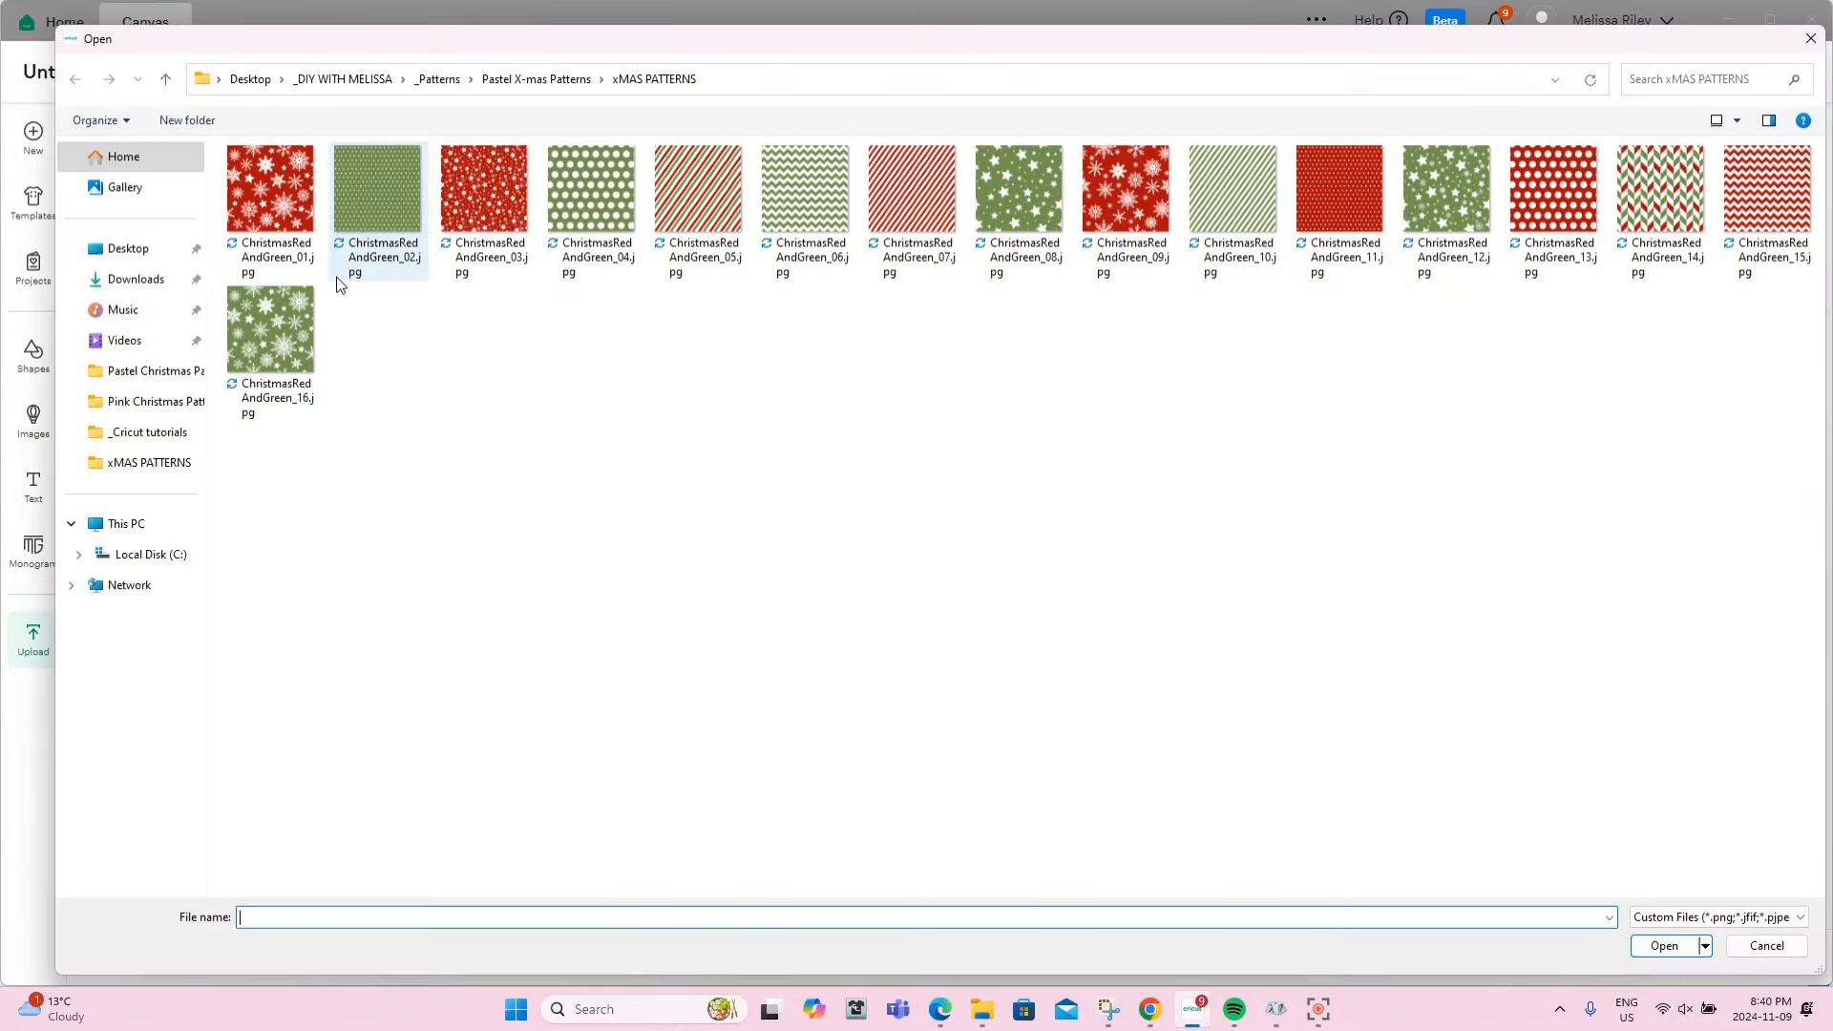
pyautogui.click(1576, 182)
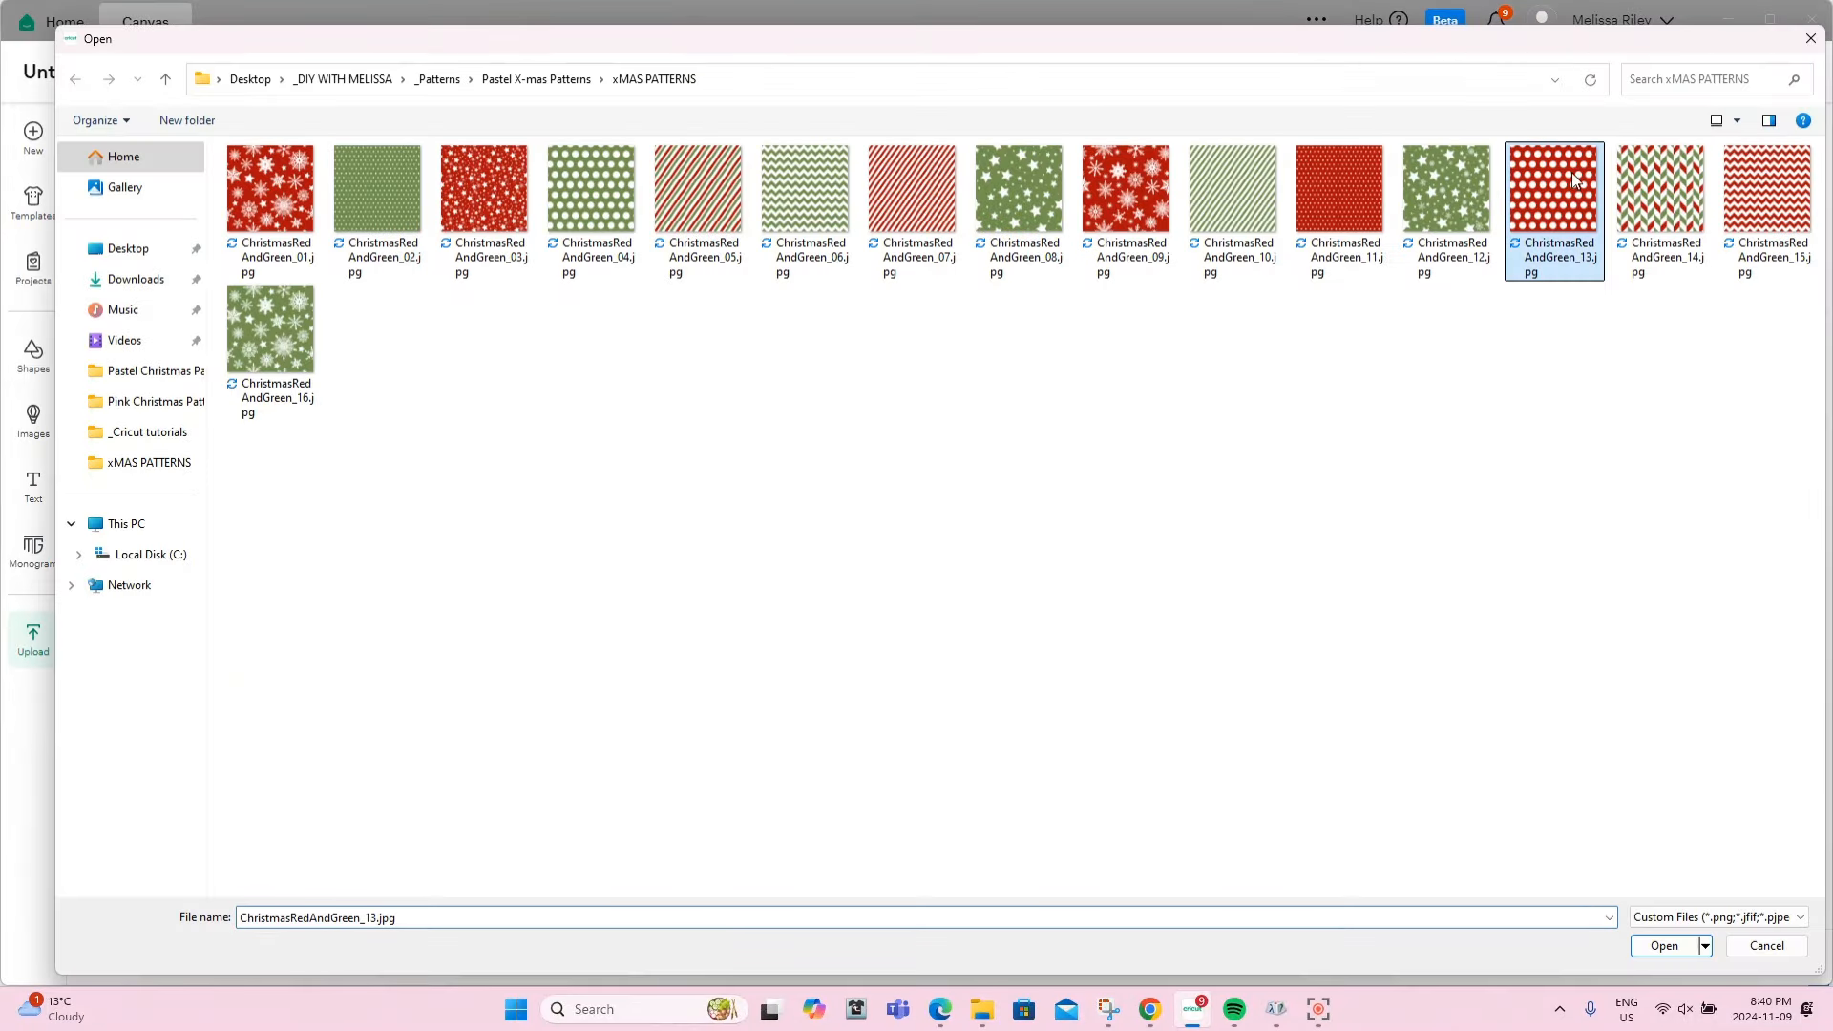
pyautogui.click(1664, 947)
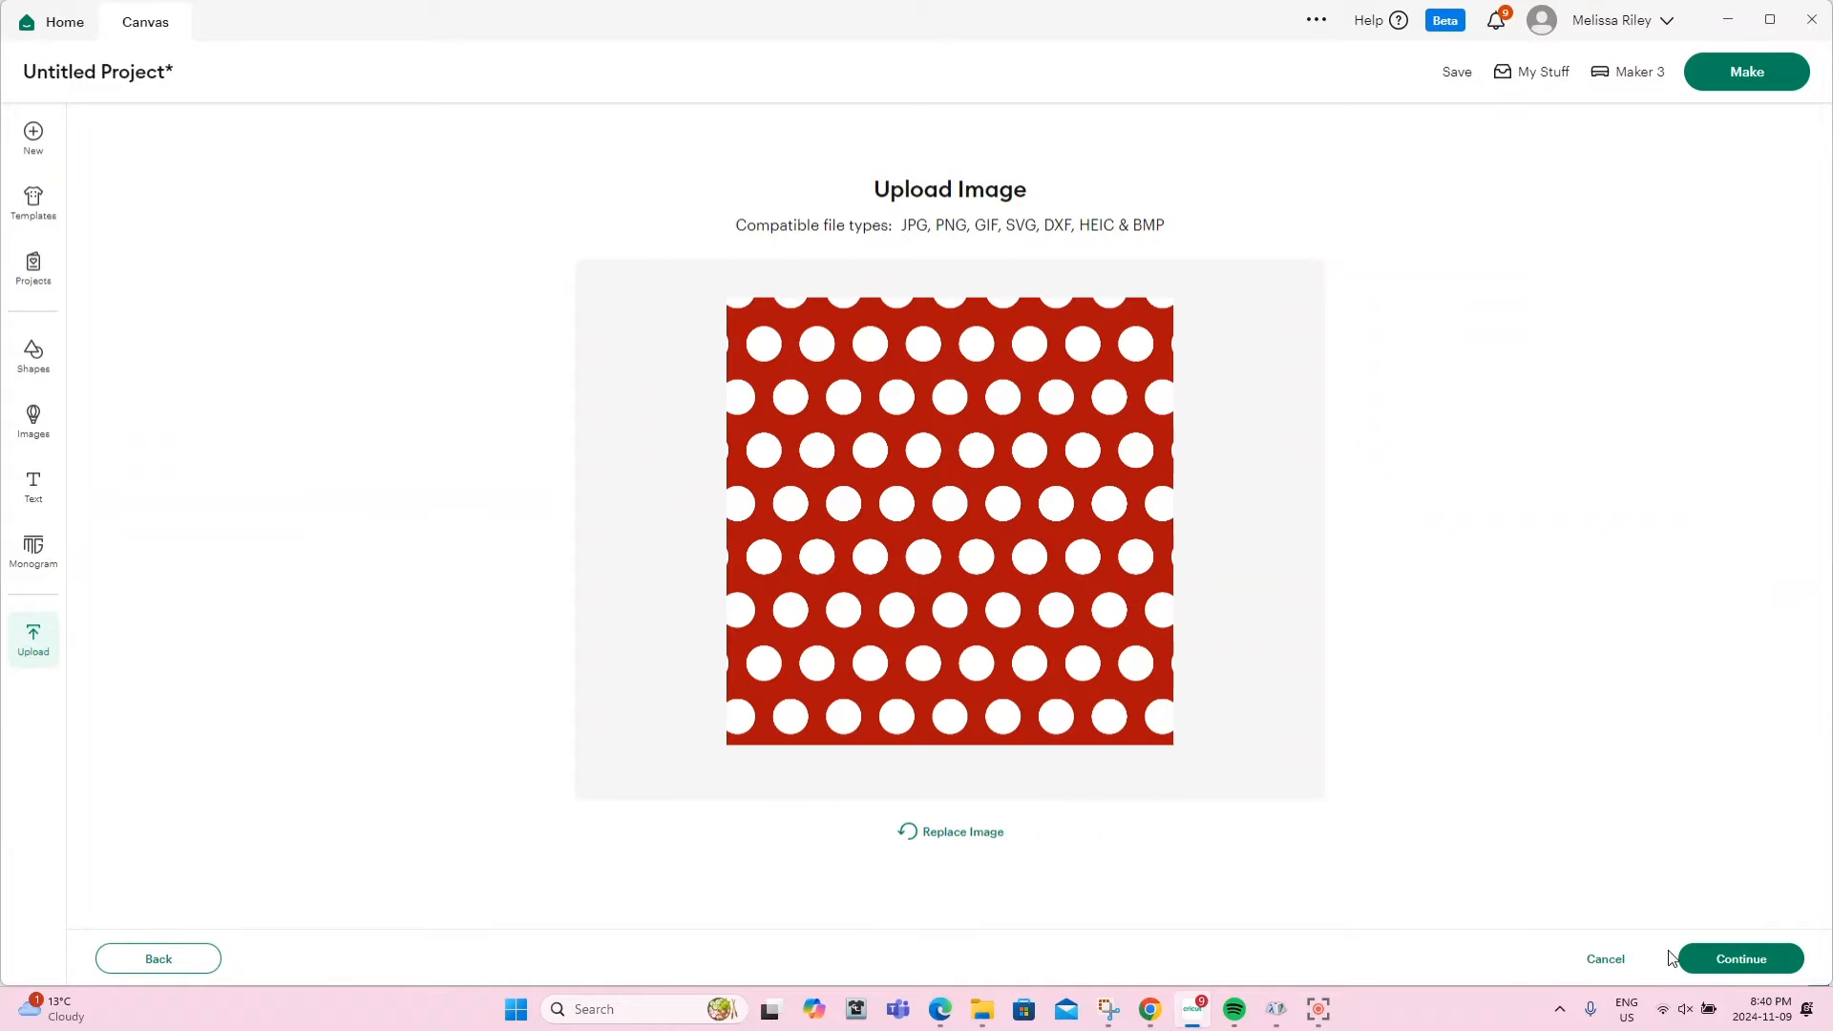
pyautogui.click(1707, 953)
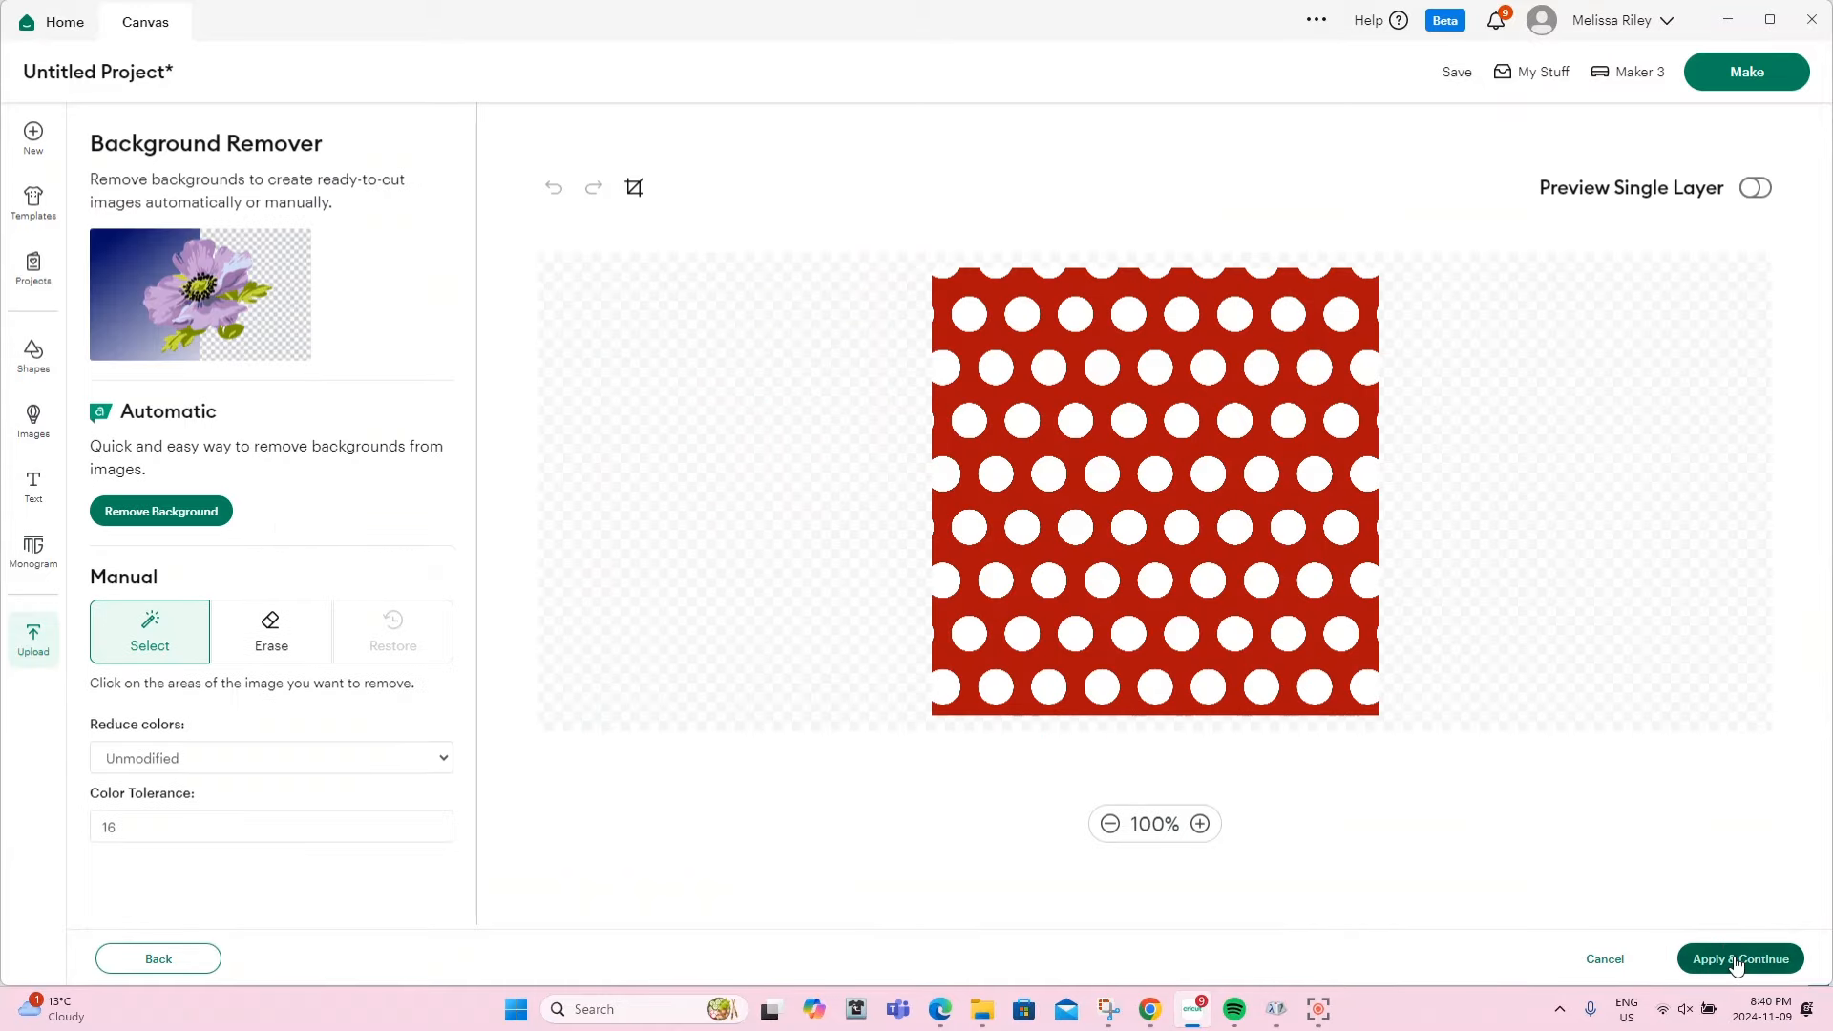
pyautogui.click(1732, 954)
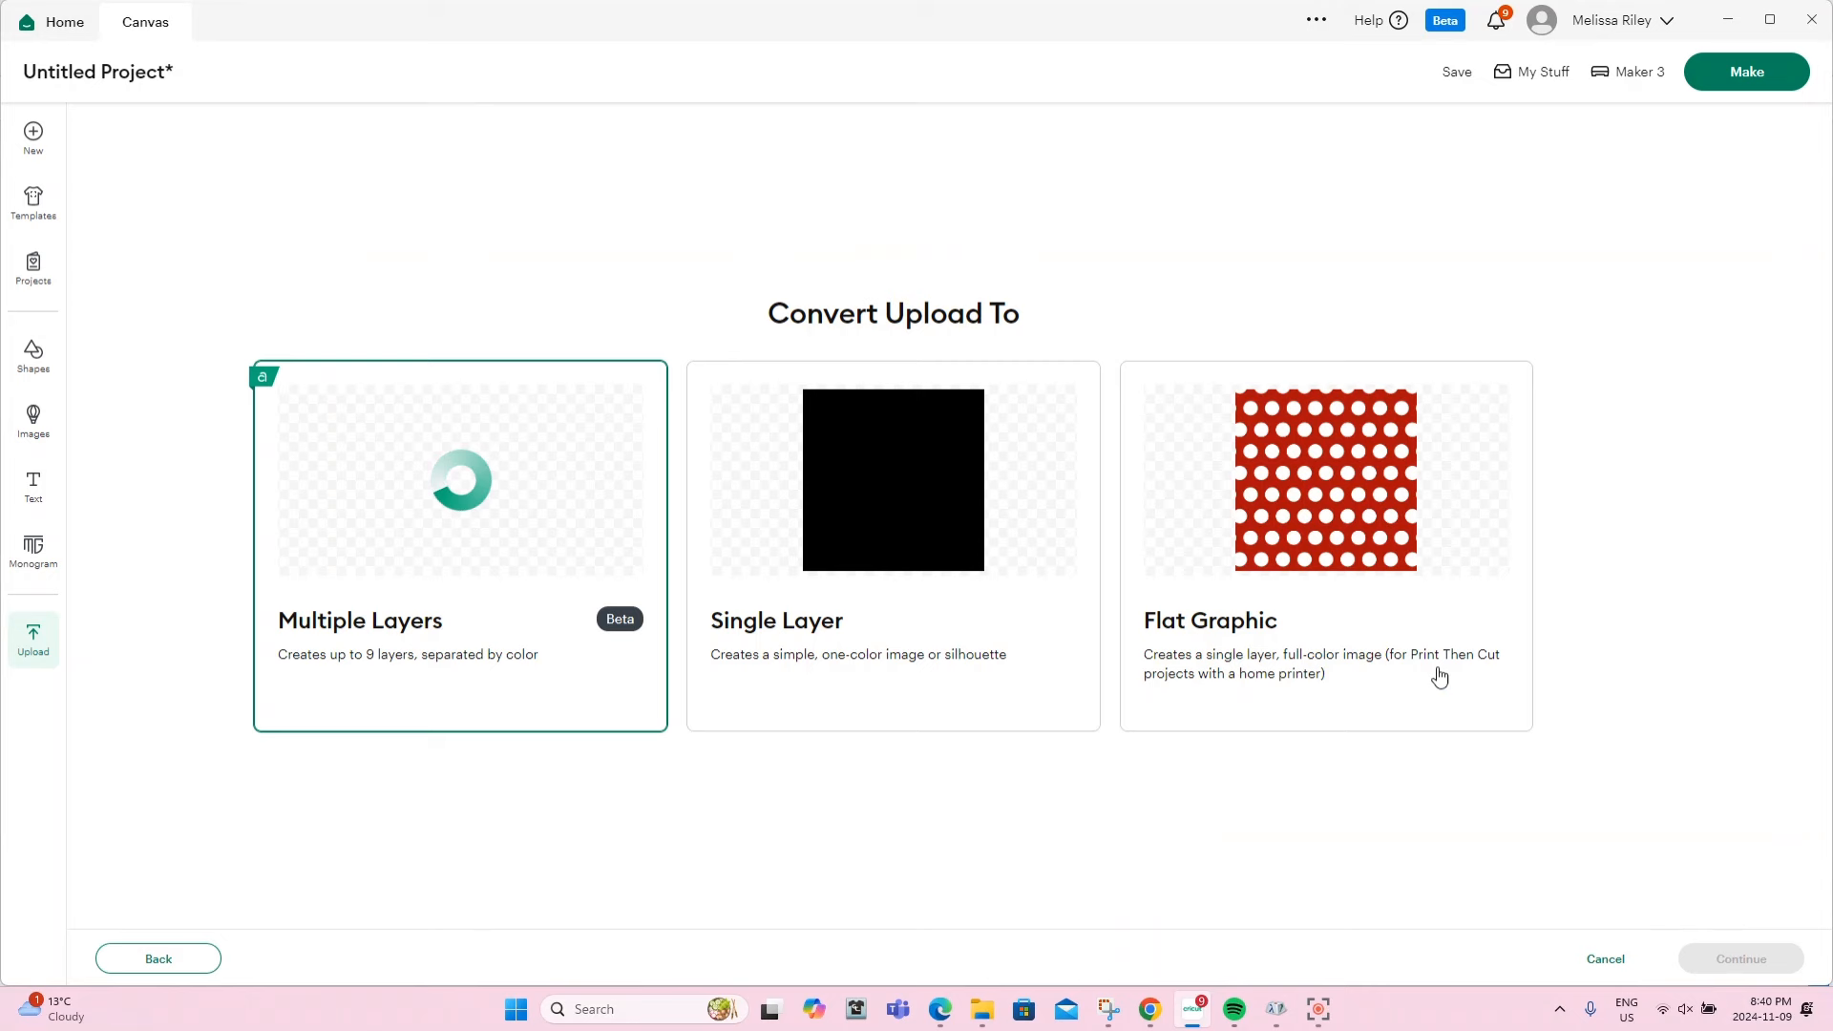
pyautogui.click(1332, 521)
pyautogui.click(1739, 958)
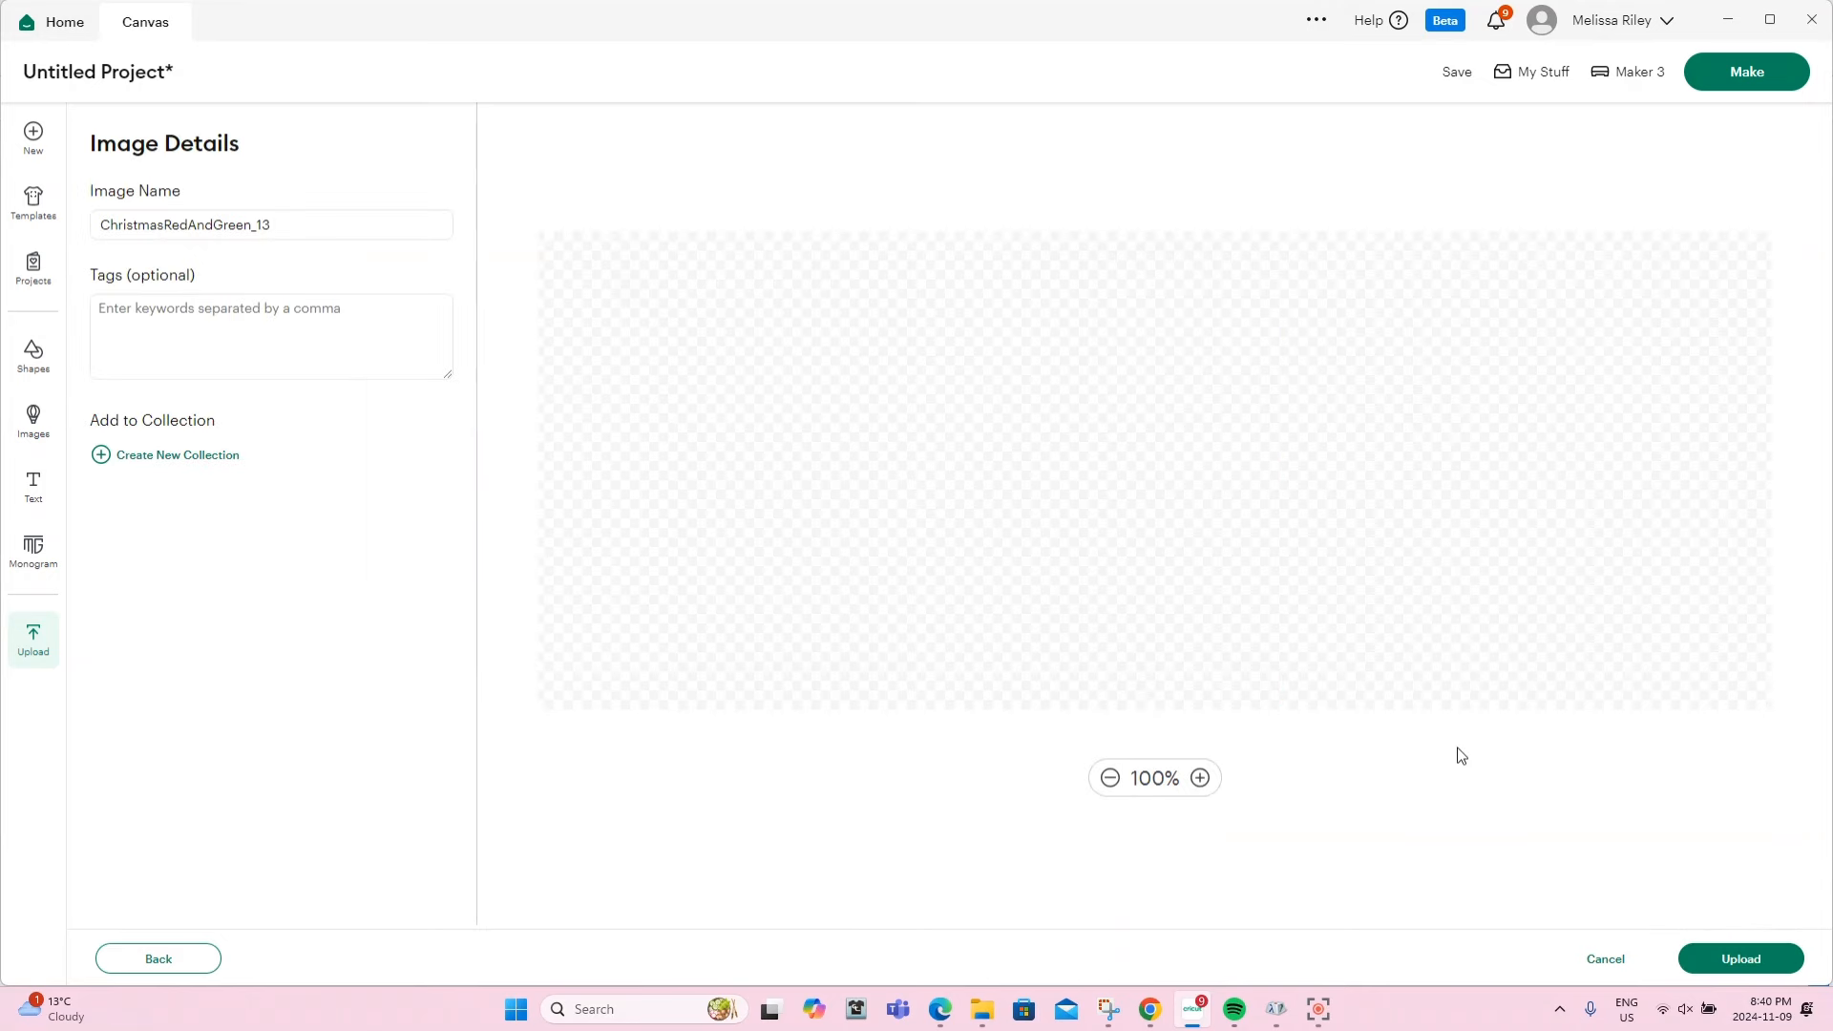
pyautogui.click(1766, 974)
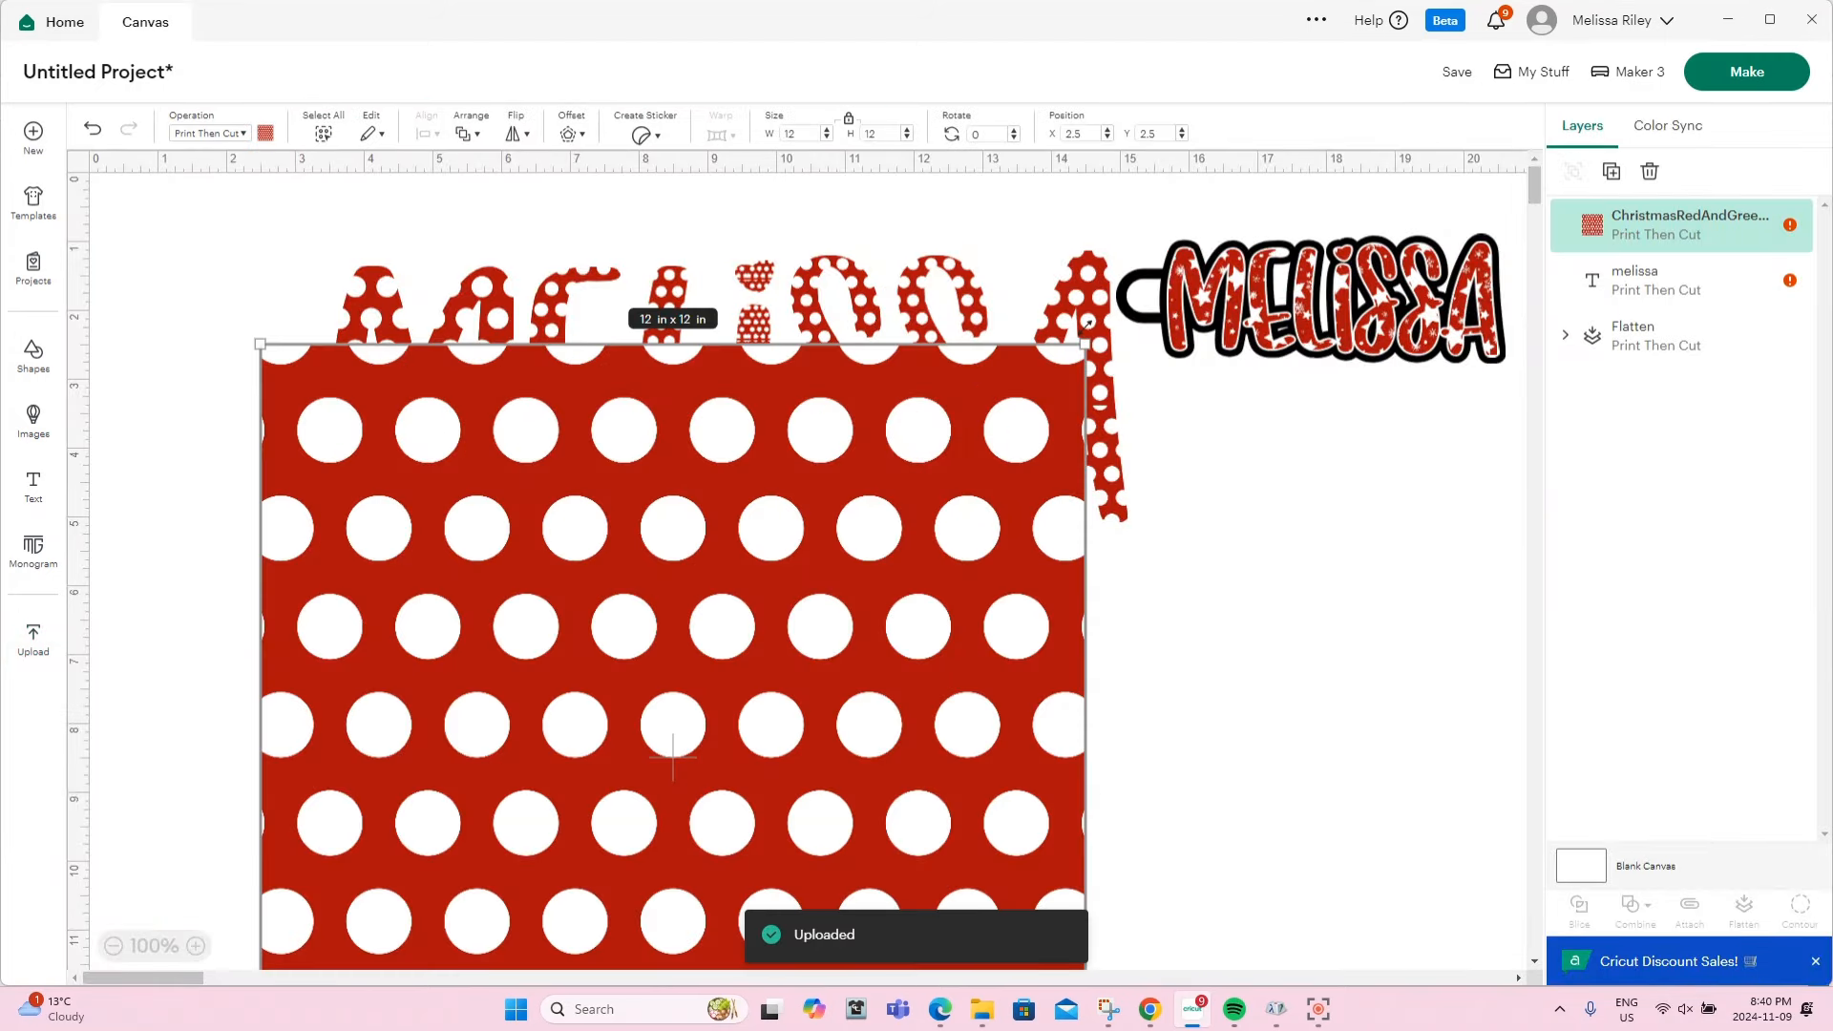
# Shrink the polka-dot image to about 9.4 × 9.4 in and position it below the patterned name
pyautogui.moveTo(983, 453); pyautogui.dragTo(1173, 468)
pyautogui.moveTo(1276, 360); pyautogui.dragTo(1078, 643)
pyautogui.scroll(-3, 1449, 643)
pyautogui.moveTo(815, 571); pyautogui.dragTo(990, 615)
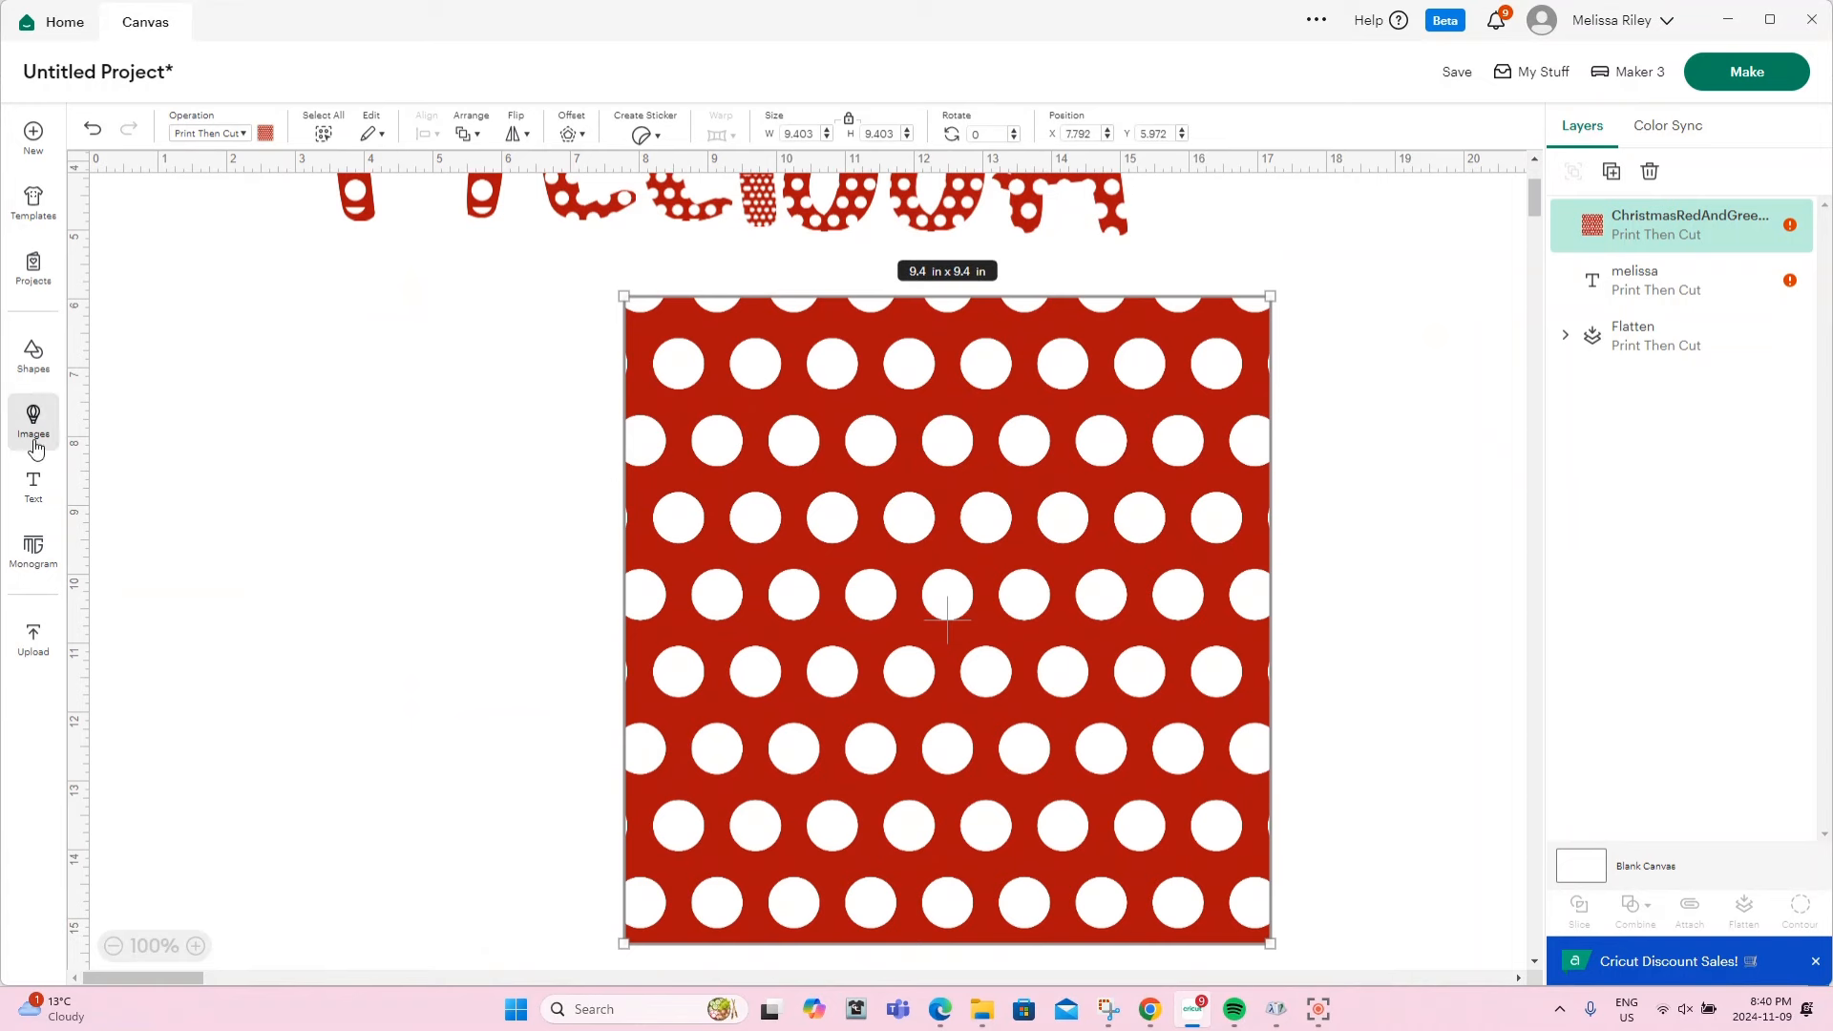
# Add a new text object with the same first name beside the polka-dot image
pyautogui.click(33, 485)
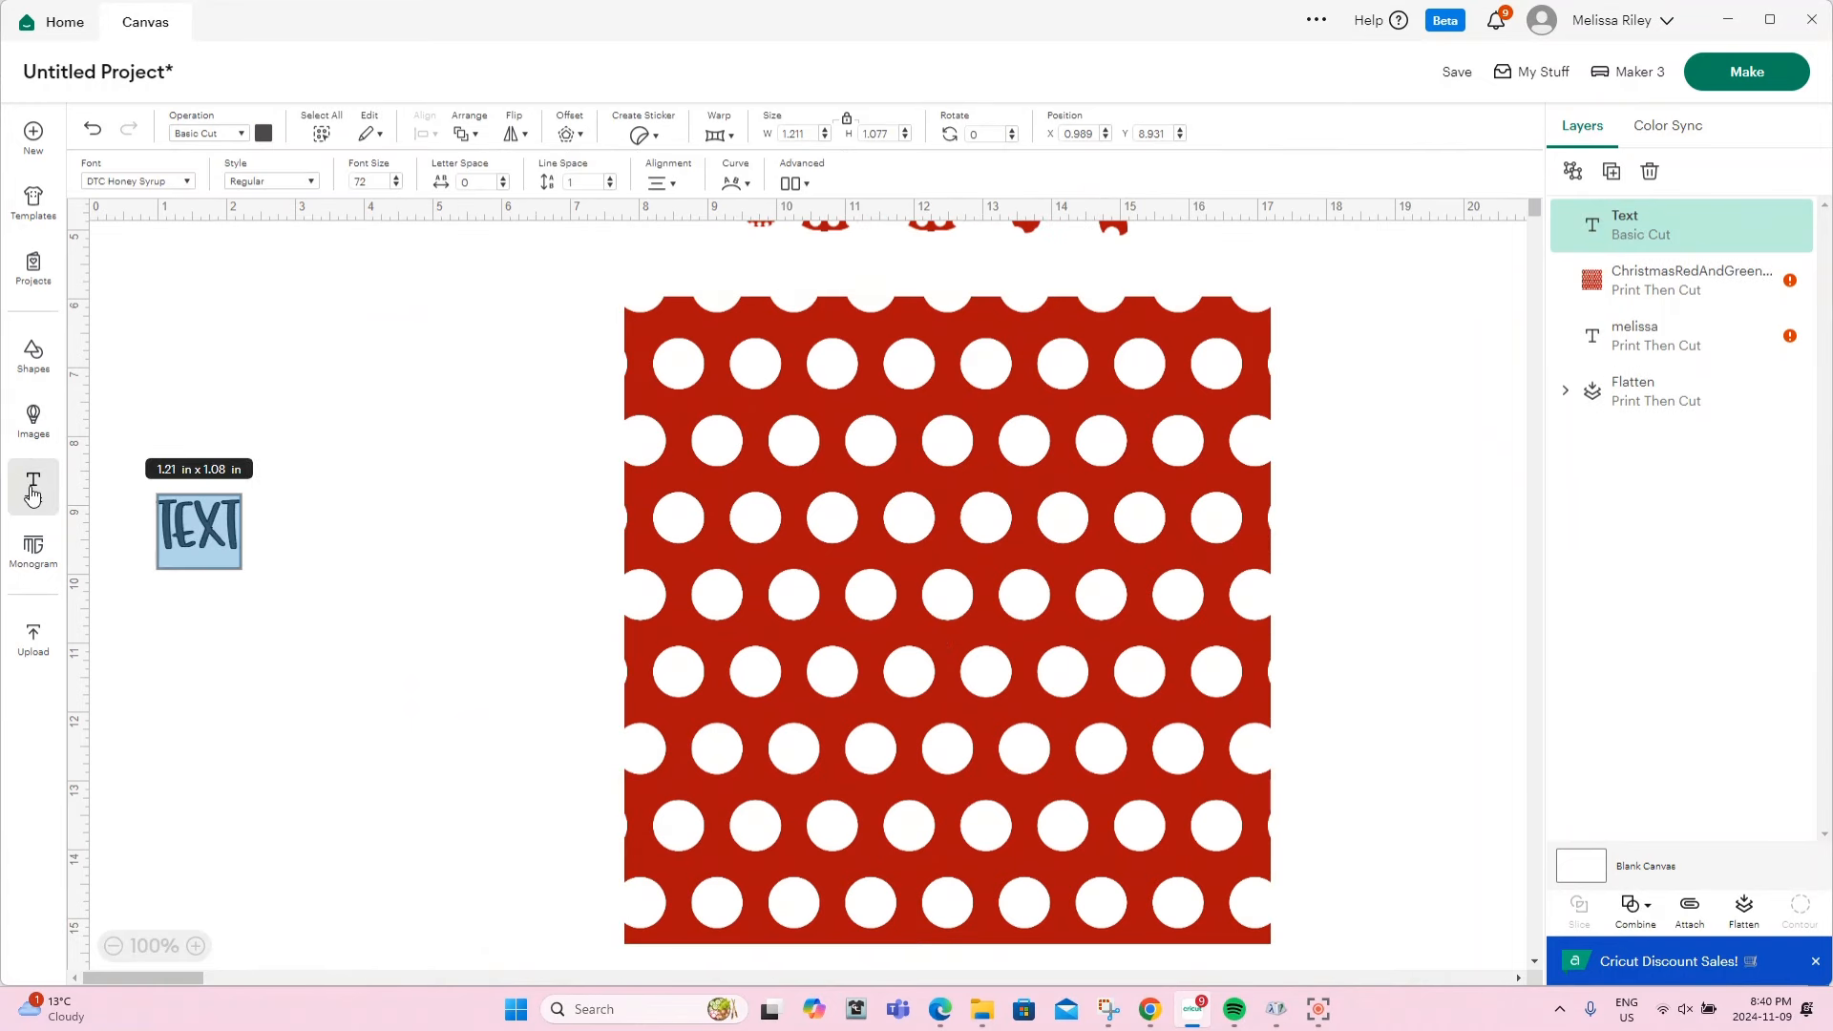
pyautogui.write('melissa')
pyautogui.scroll(-1, 411, 719)
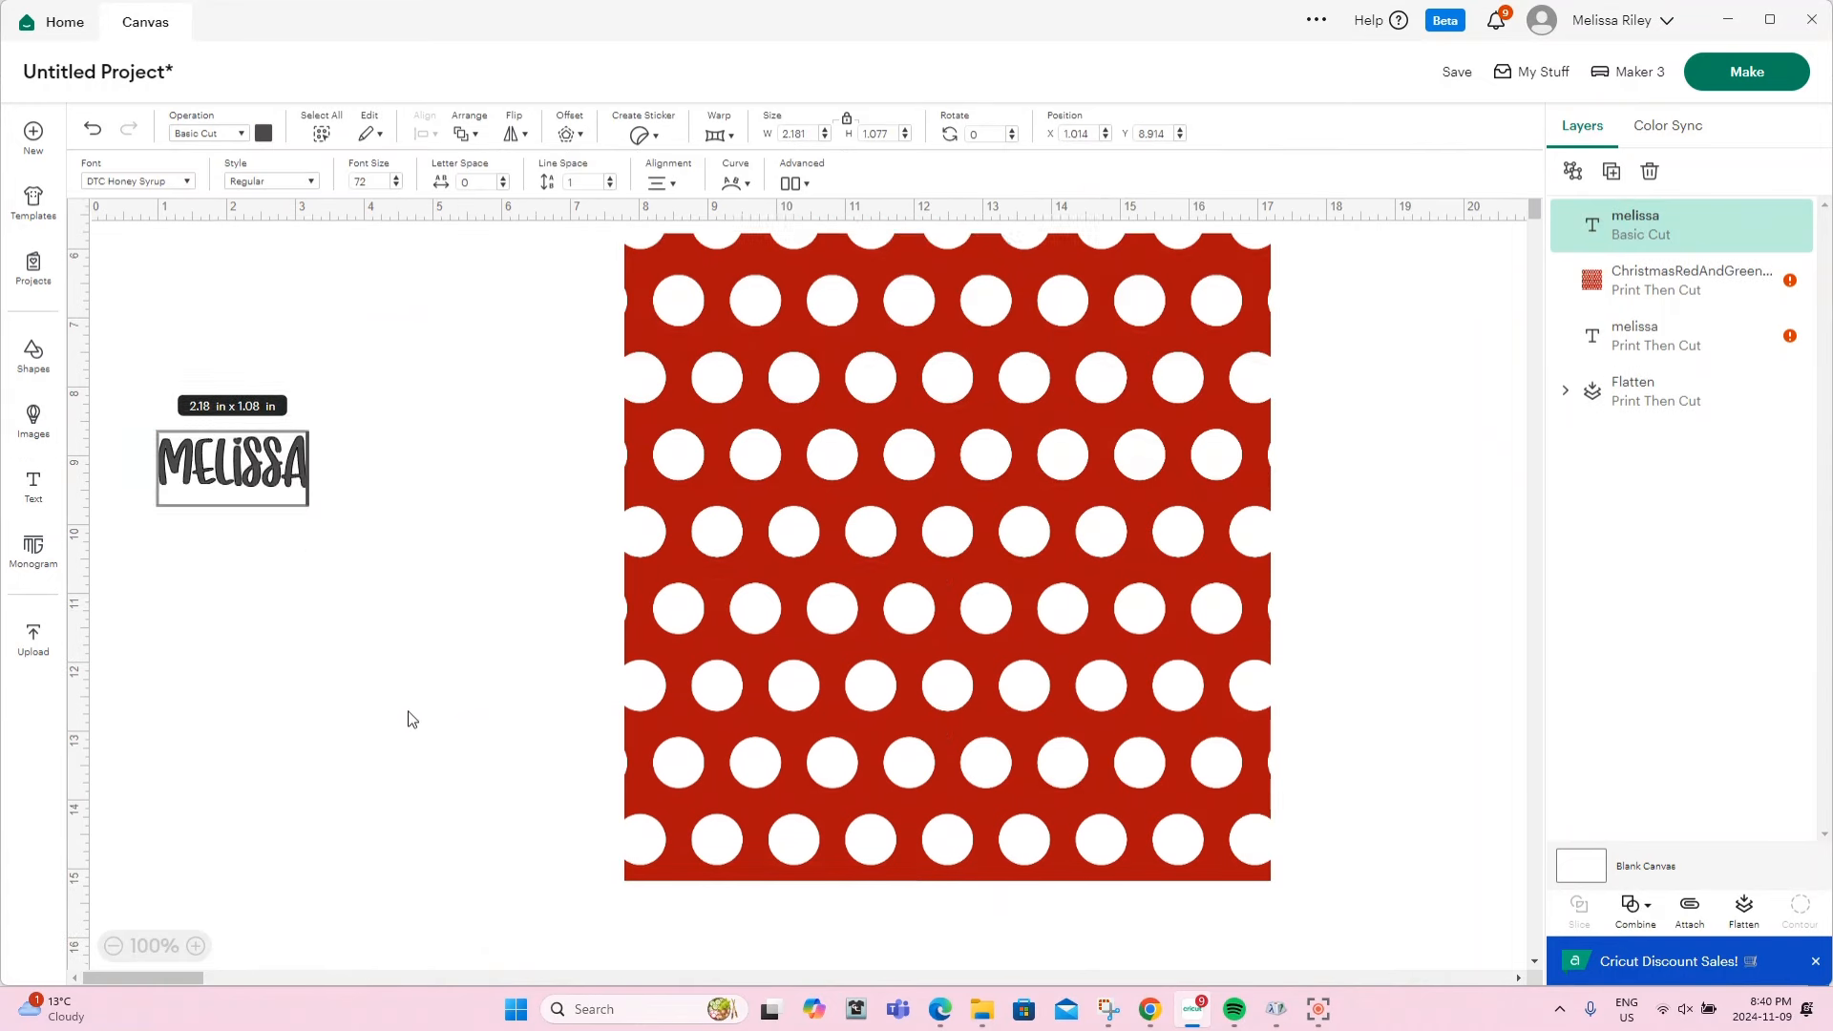
# Place the new name over the polka-dot image and enlarge it to about 9.11 × 3.12 in
pyautogui.scroll(-1, 412, 719)
pyautogui.moveTo(300, 462); pyautogui.dragTo(695, 580)
pyautogui.moveTo(430, 544); pyautogui.dragTo(950, 562)
pyautogui.moveTo(674, 595); pyautogui.dragTo(629, 614)
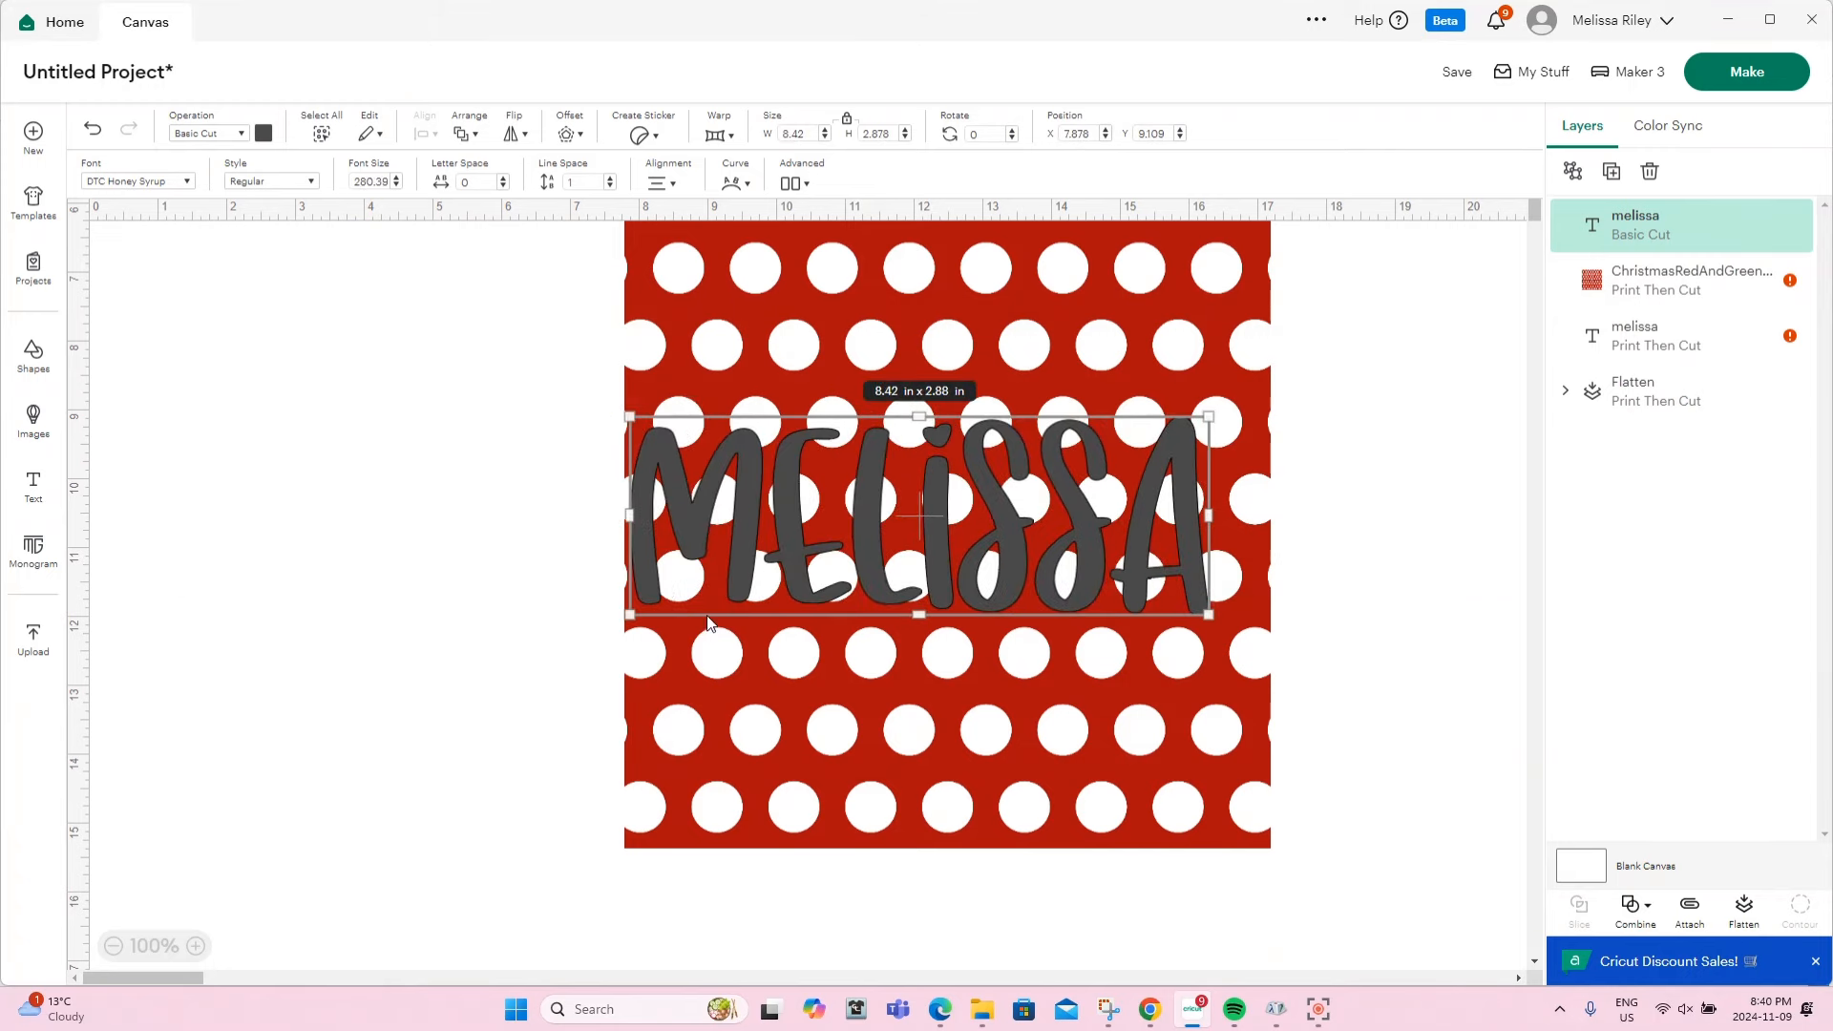
pyautogui.moveTo(1210, 614); pyautogui.dragTo(1257, 630)
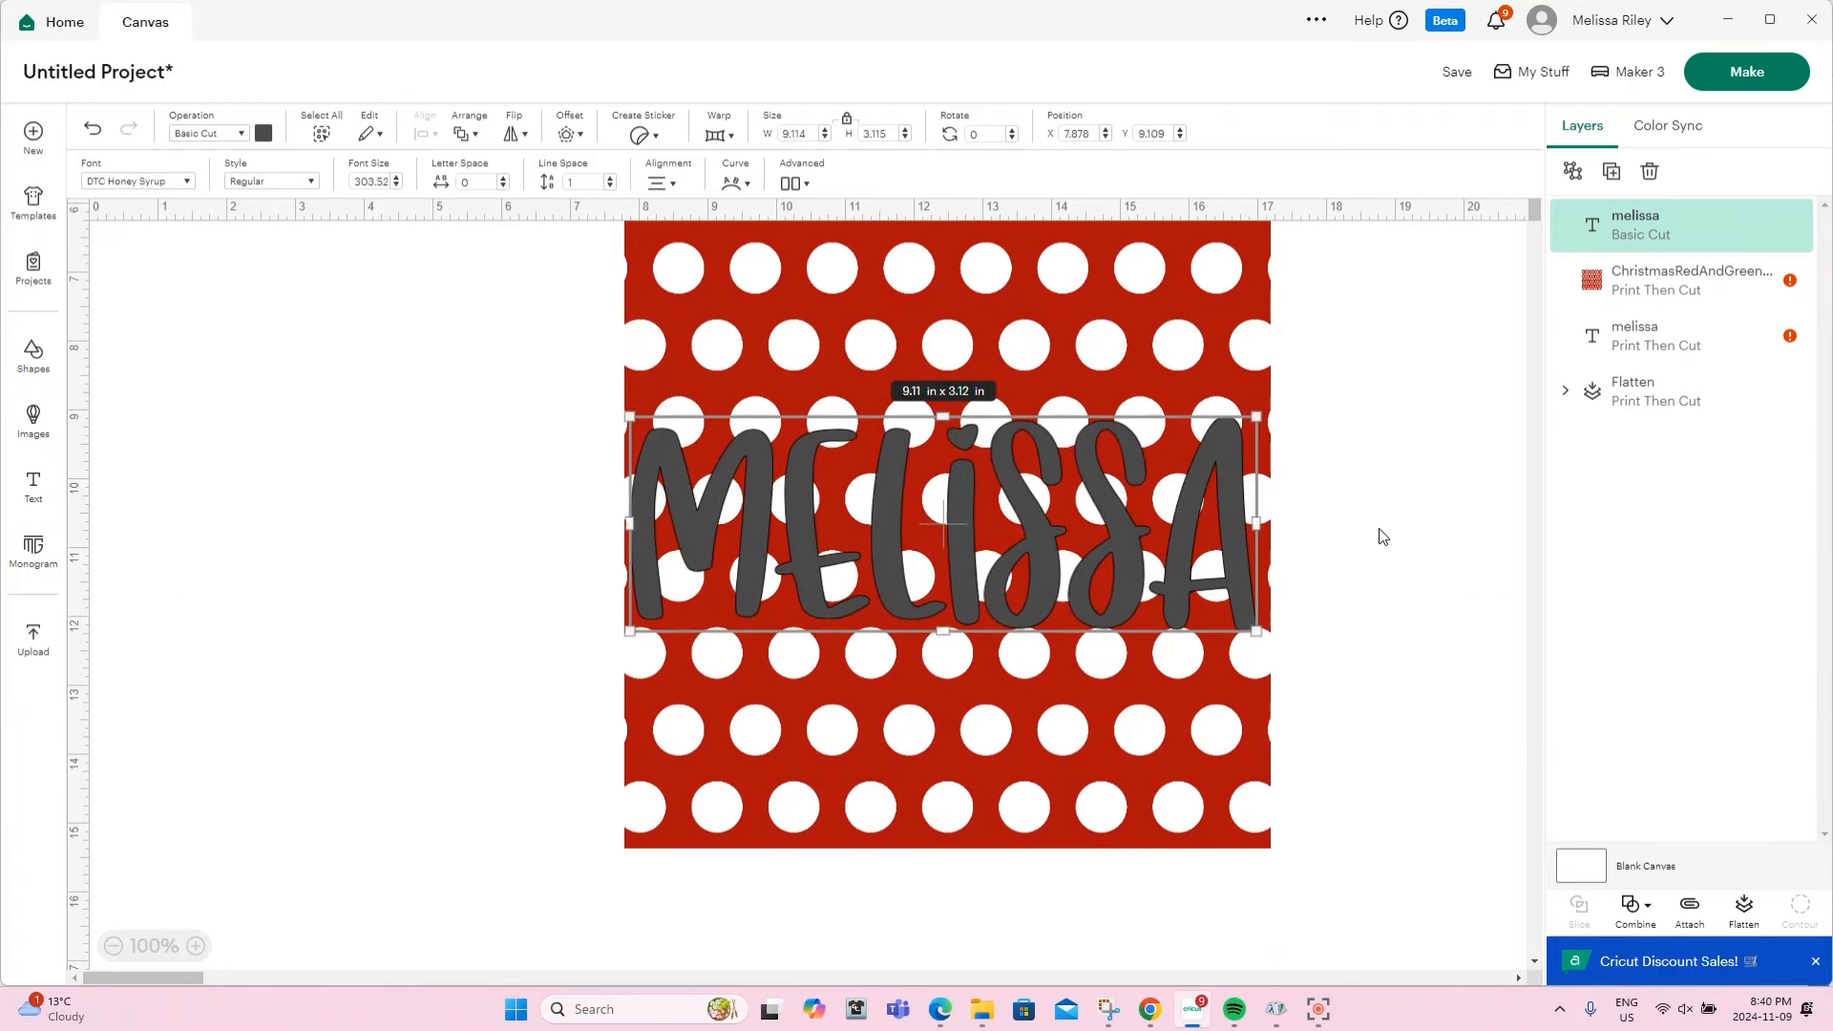
# Slice the name out of the polka-dot image, delete the leftover dark letters and background, and keep the patterned name
pyautogui.moveTo(1379, 532); pyautogui.dragTo(819, 451)
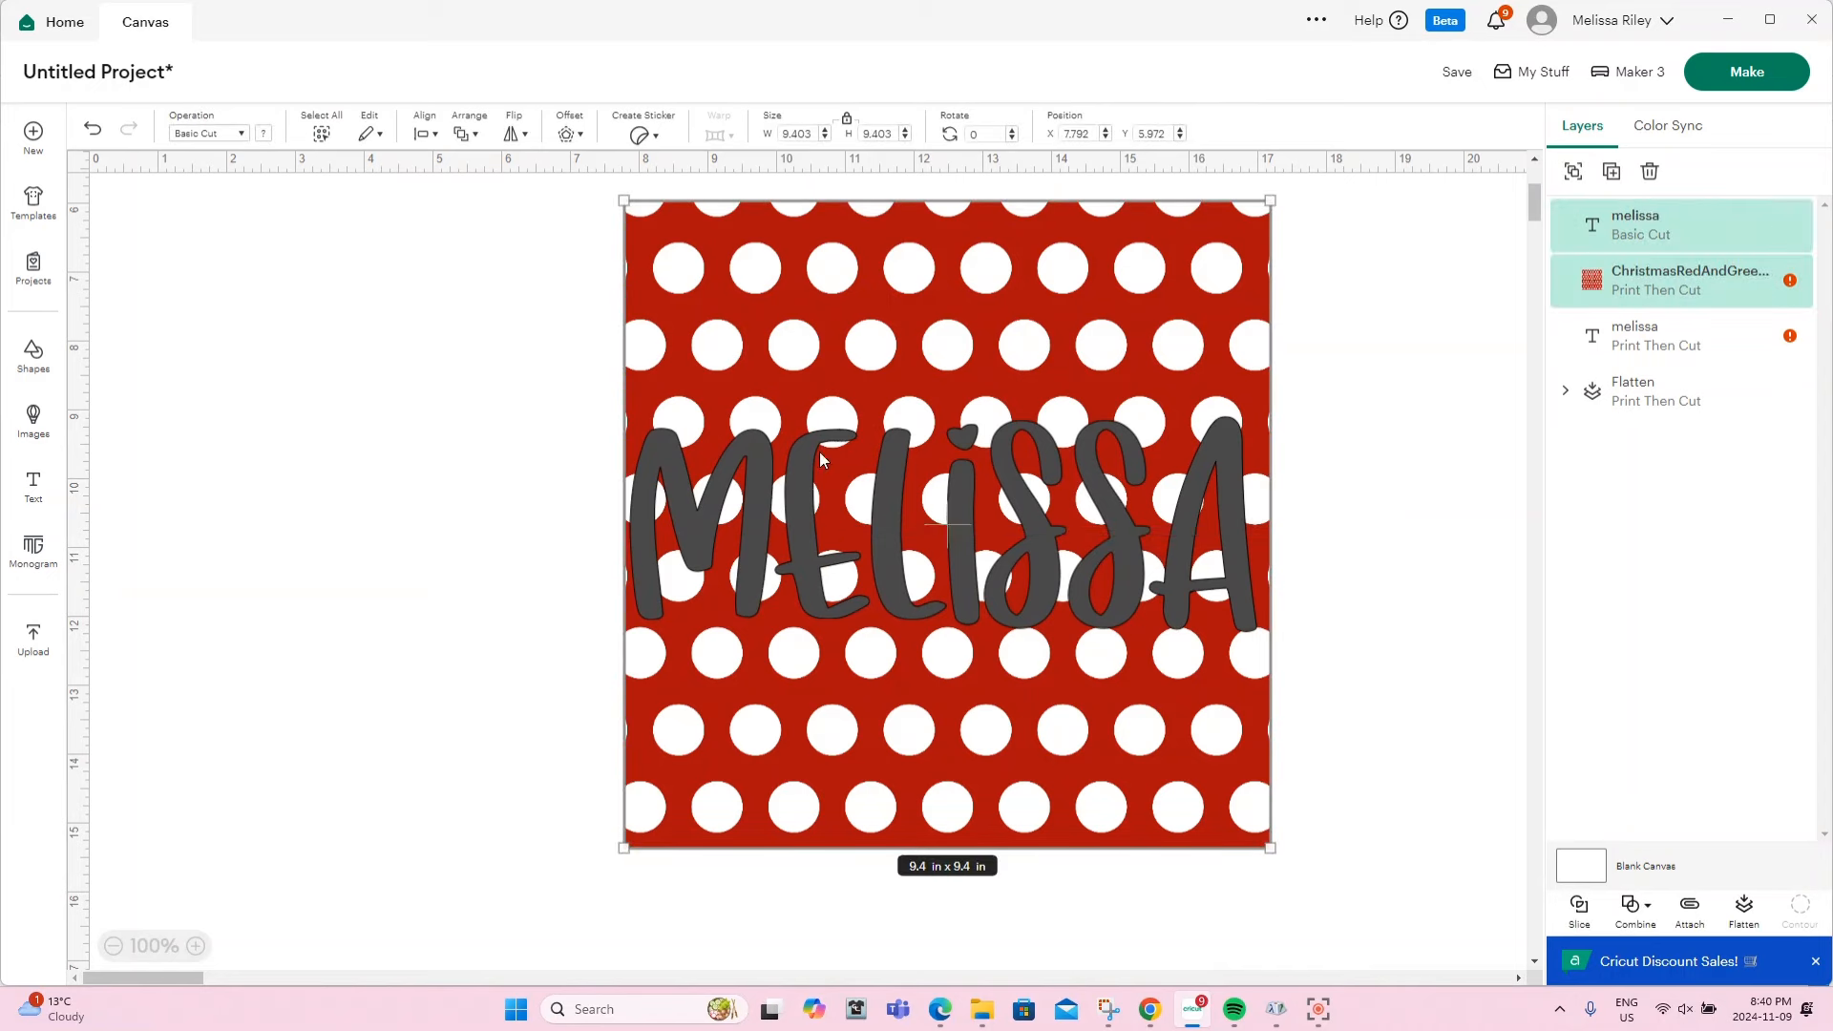
pyautogui.click(1587, 916)
pyautogui.moveTo(958, 606); pyautogui.dragTo(800, 605)
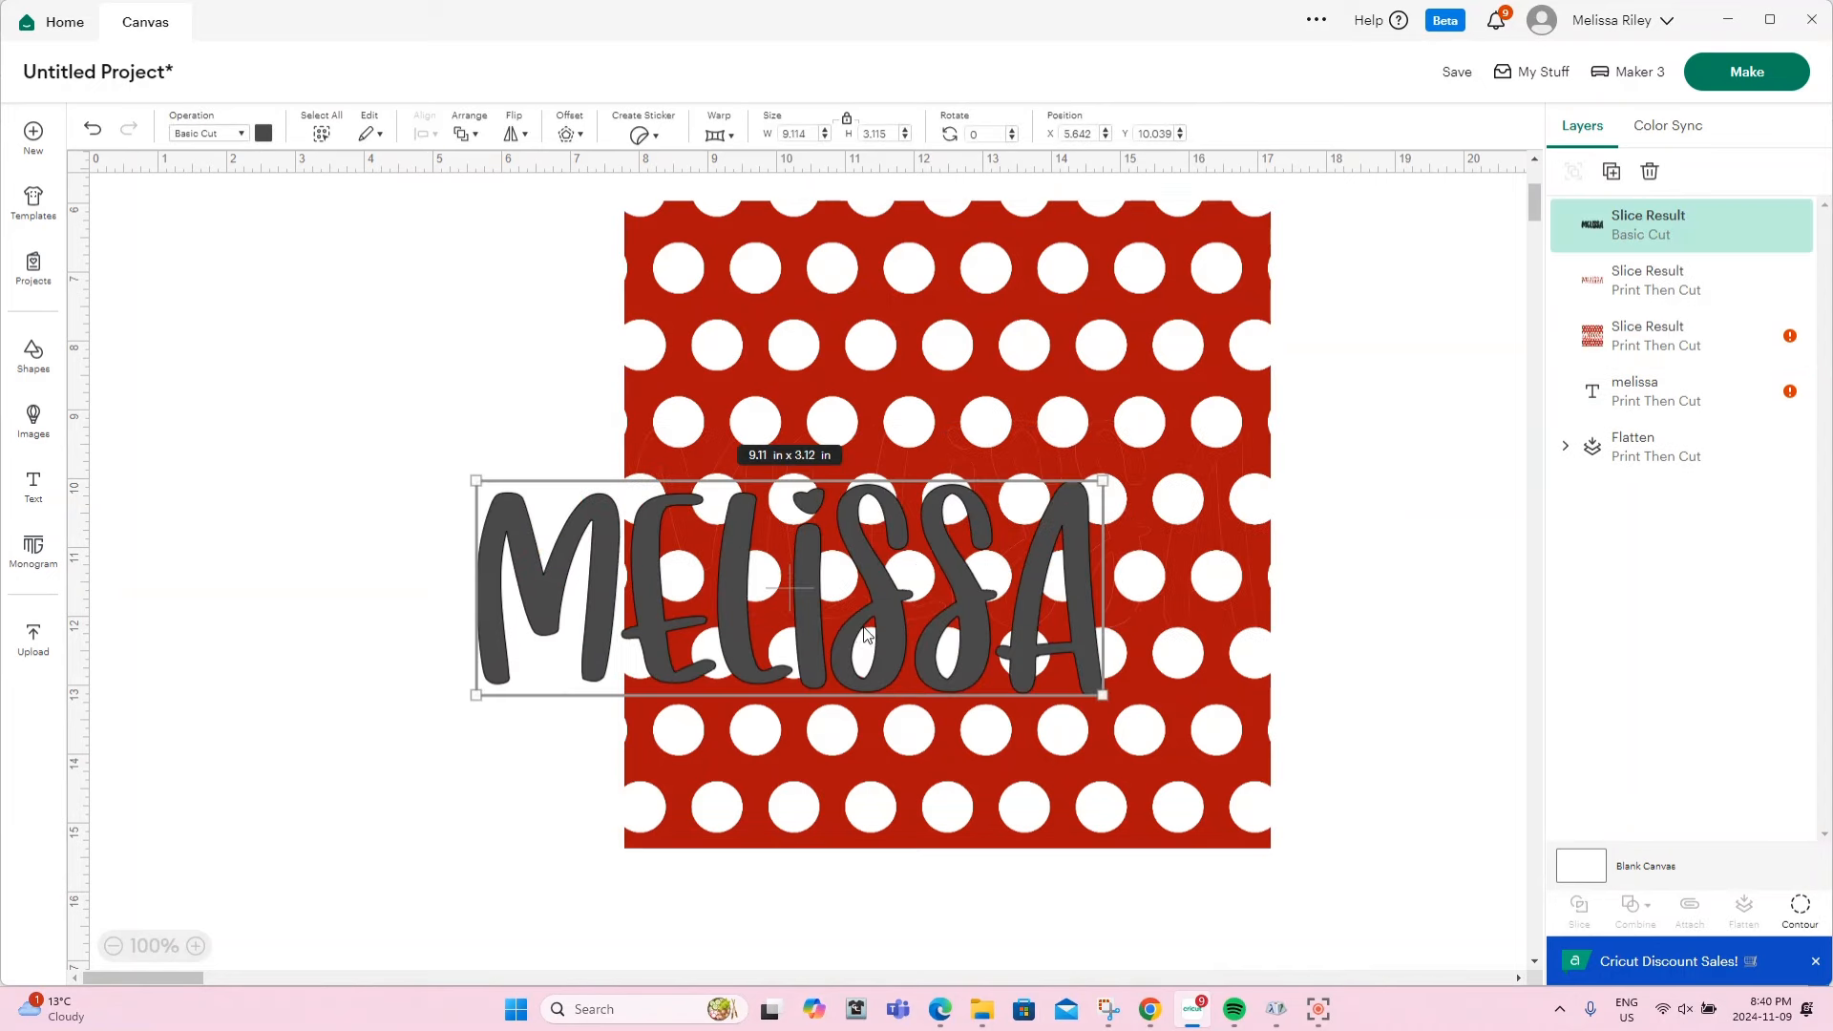
pyautogui.press('Delete')
pyautogui.click(1104, 332)
pyautogui.press('Delete')
pyautogui.moveTo(1143, 543); pyautogui.dragTo(1144, 501)
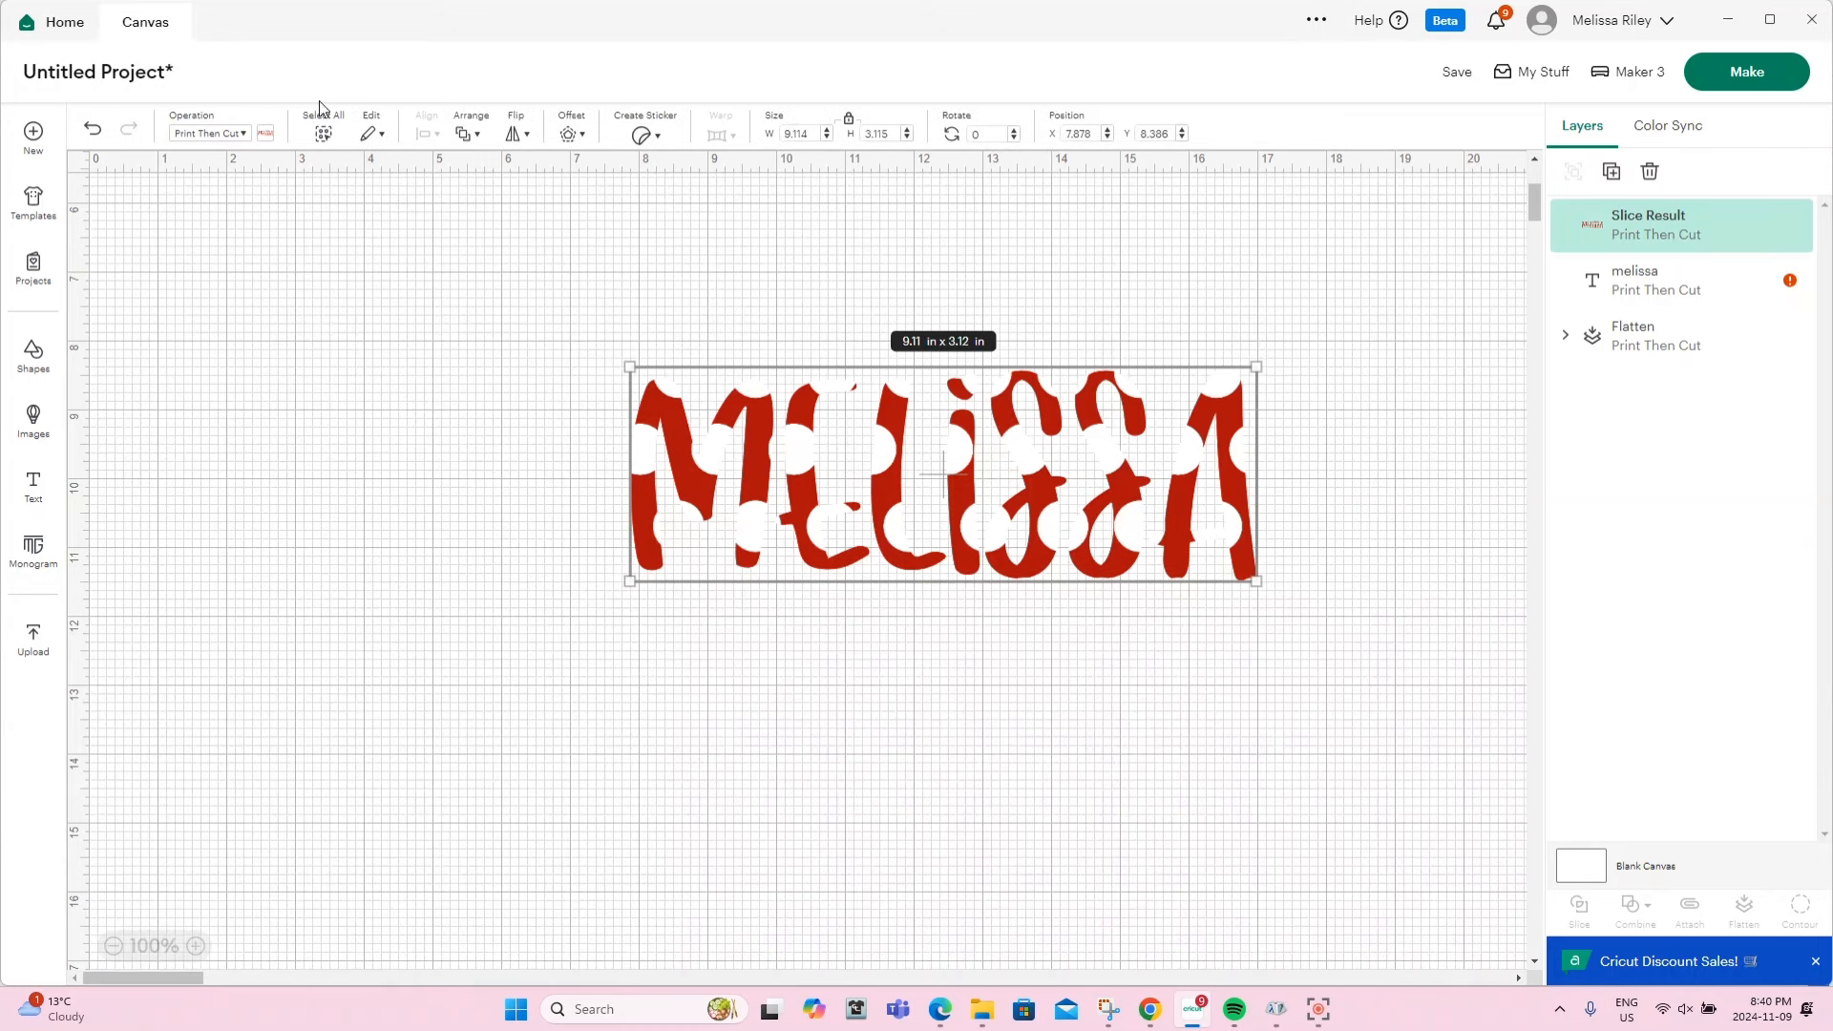
# Apply a thin black offset with rounded corners around the sliced polka-dot name
pyautogui.click(572, 135)
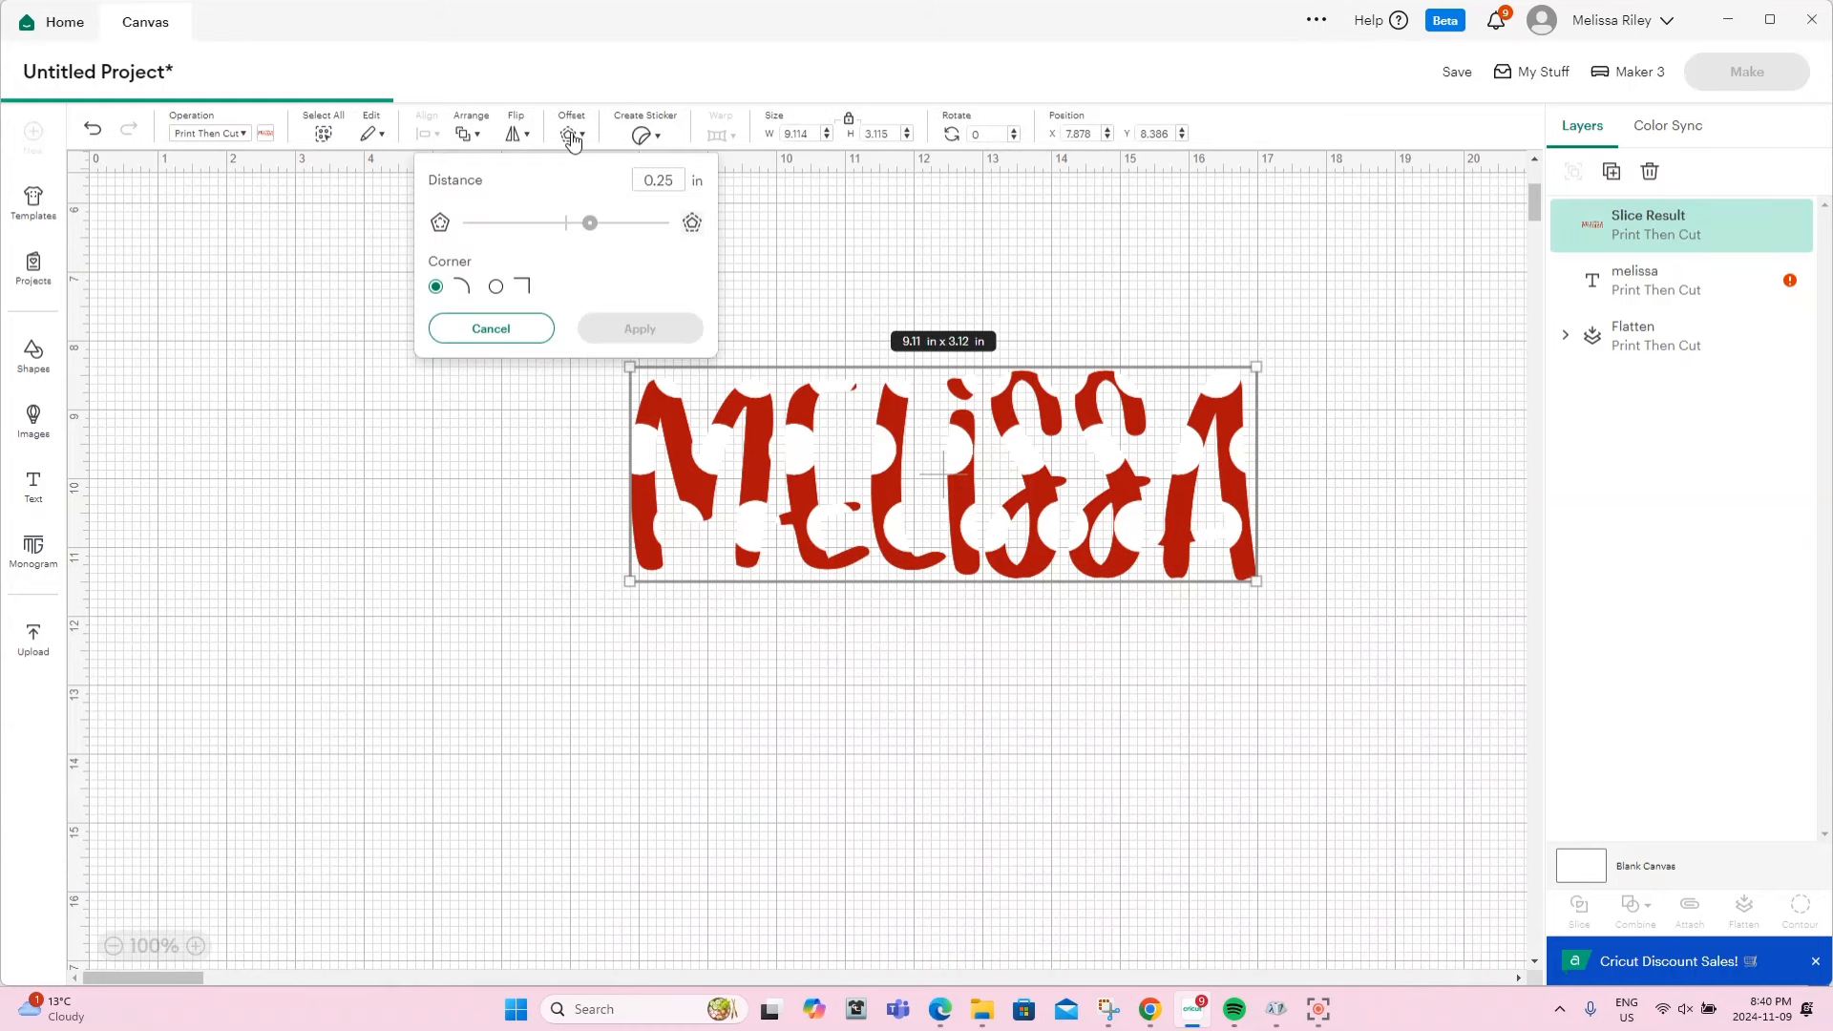
pyautogui.moveTo(589, 226); pyautogui.dragTo(572, 226)
pyautogui.click(640, 329)
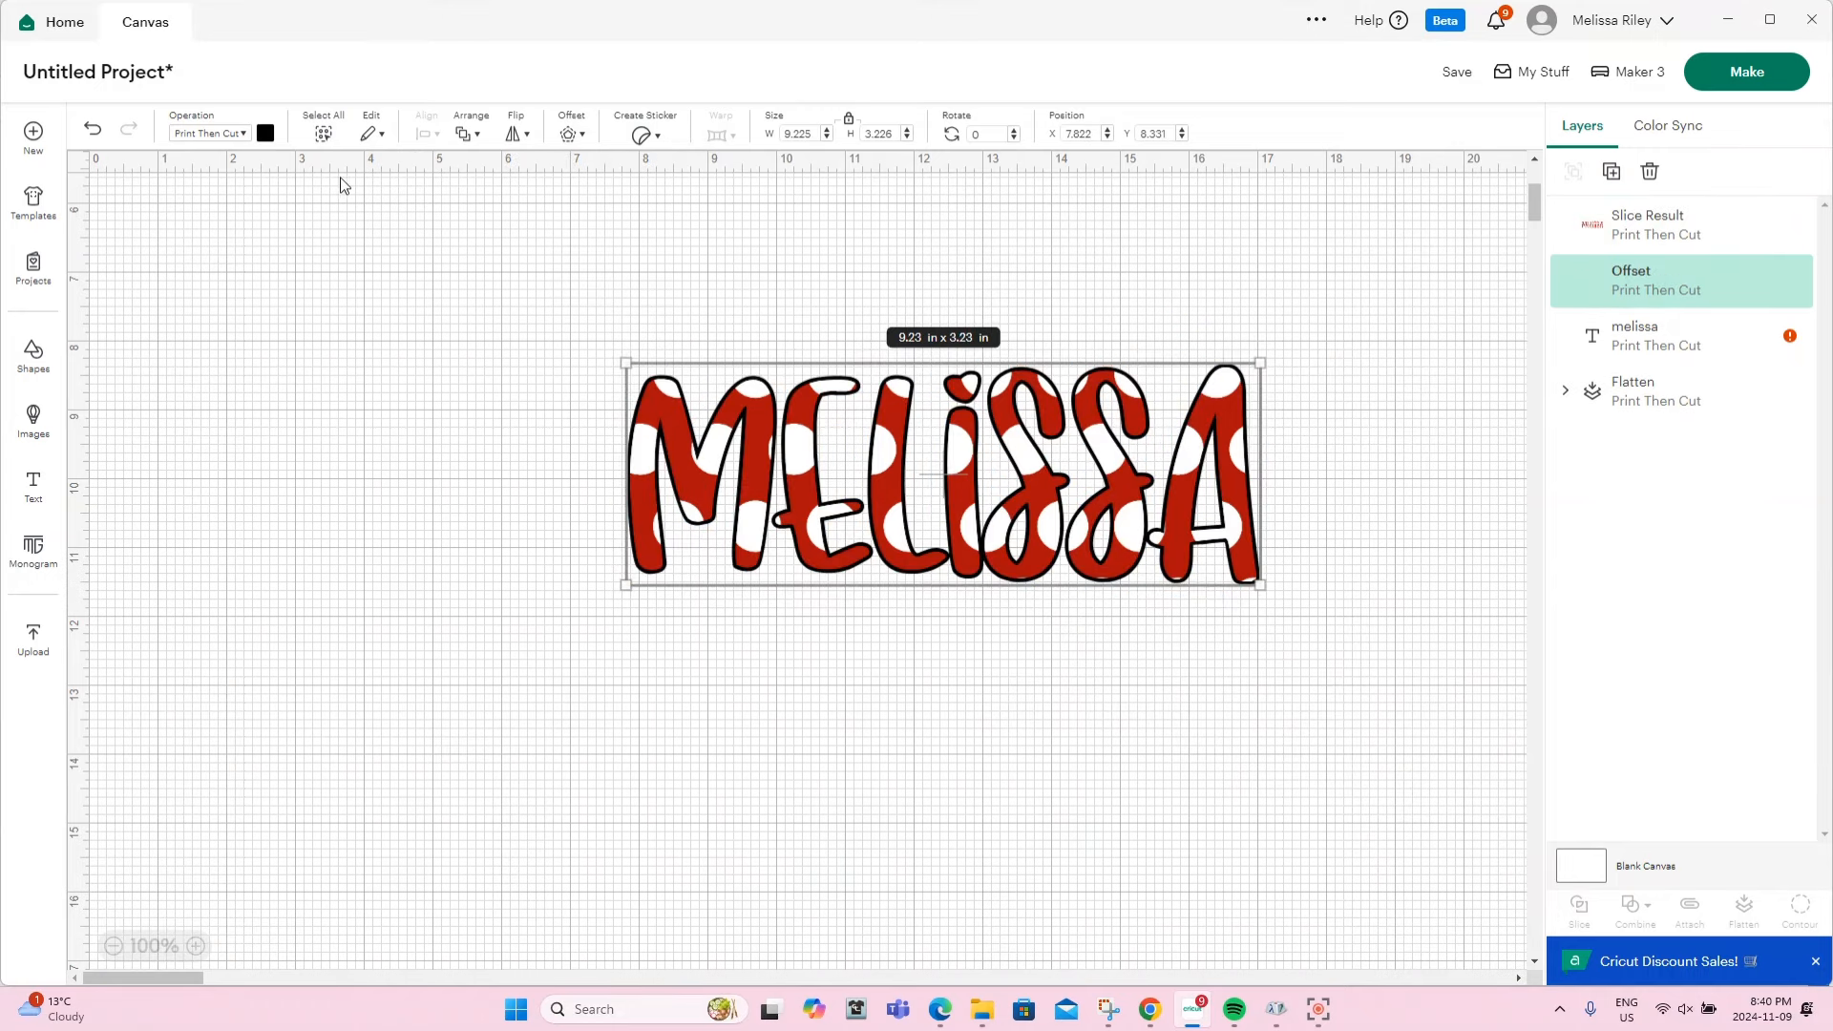
# Move the pattern-filled text name just above the sliced one and apply a thin black offset around it
pyautogui.scroll(5, 1129, 812)
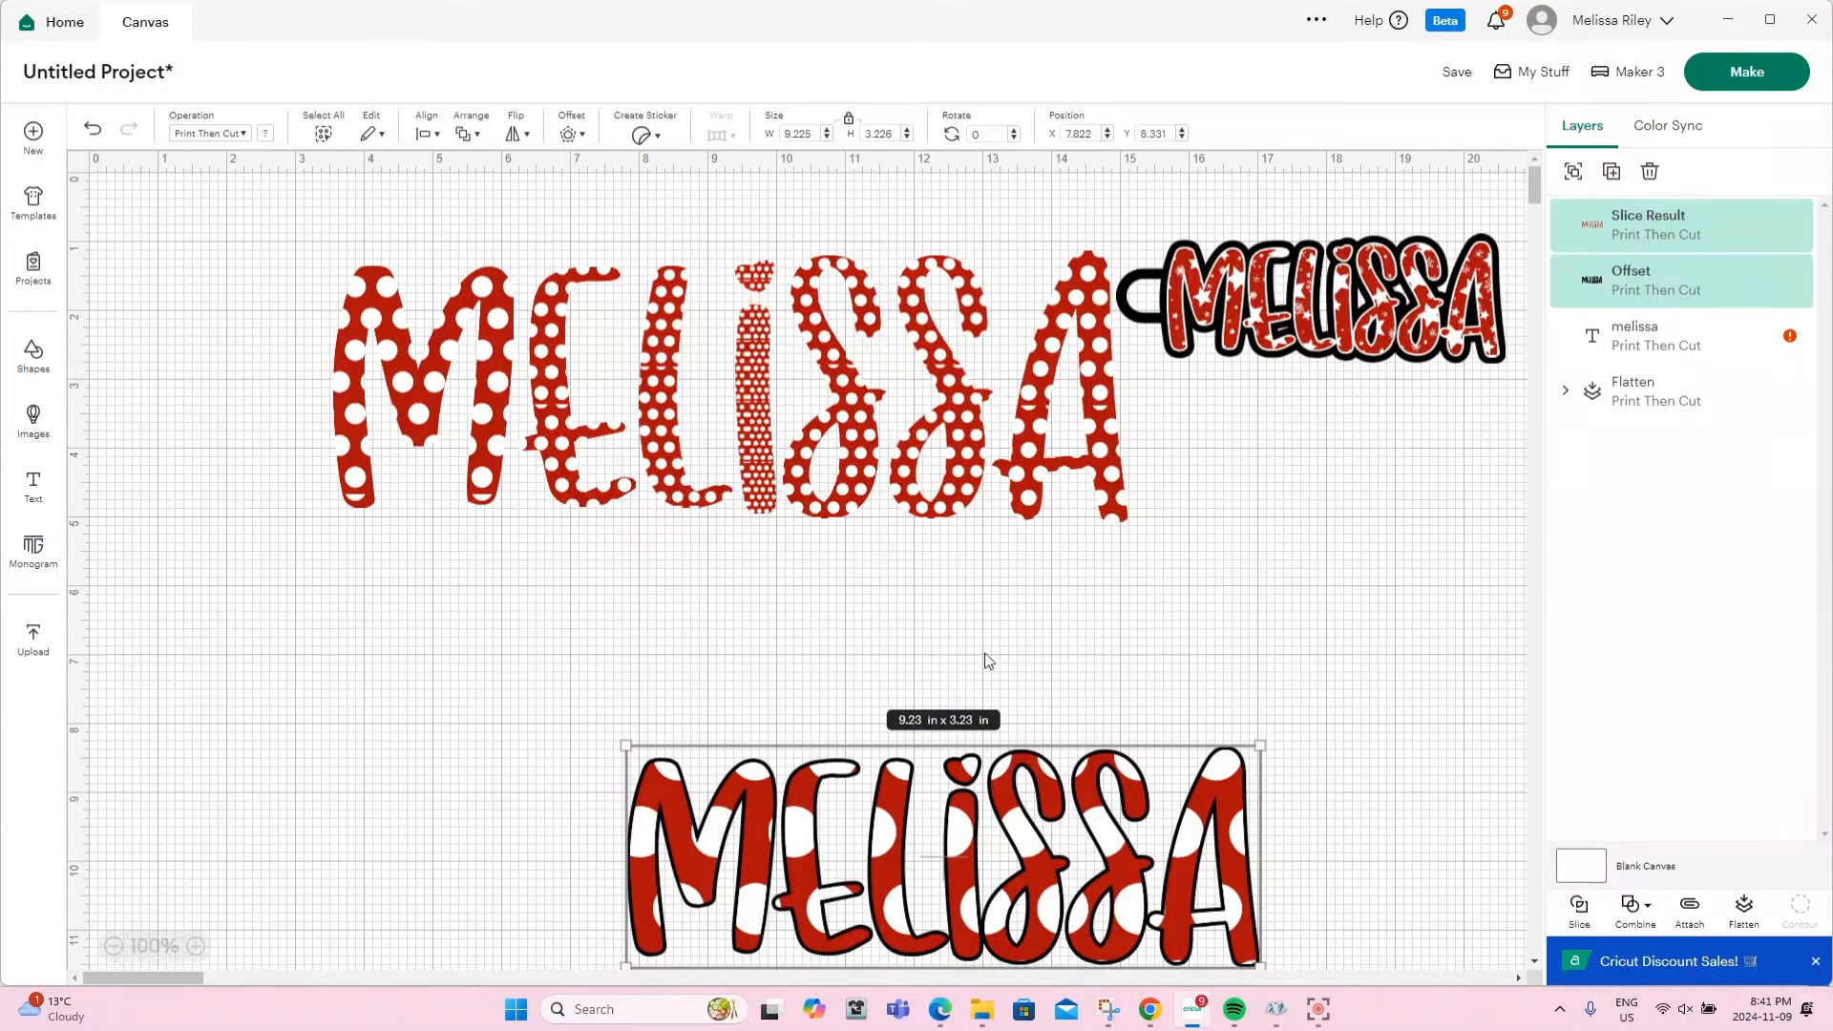
pyautogui.moveTo(1105, 441); pyautogui.dragTo(1321, 585)
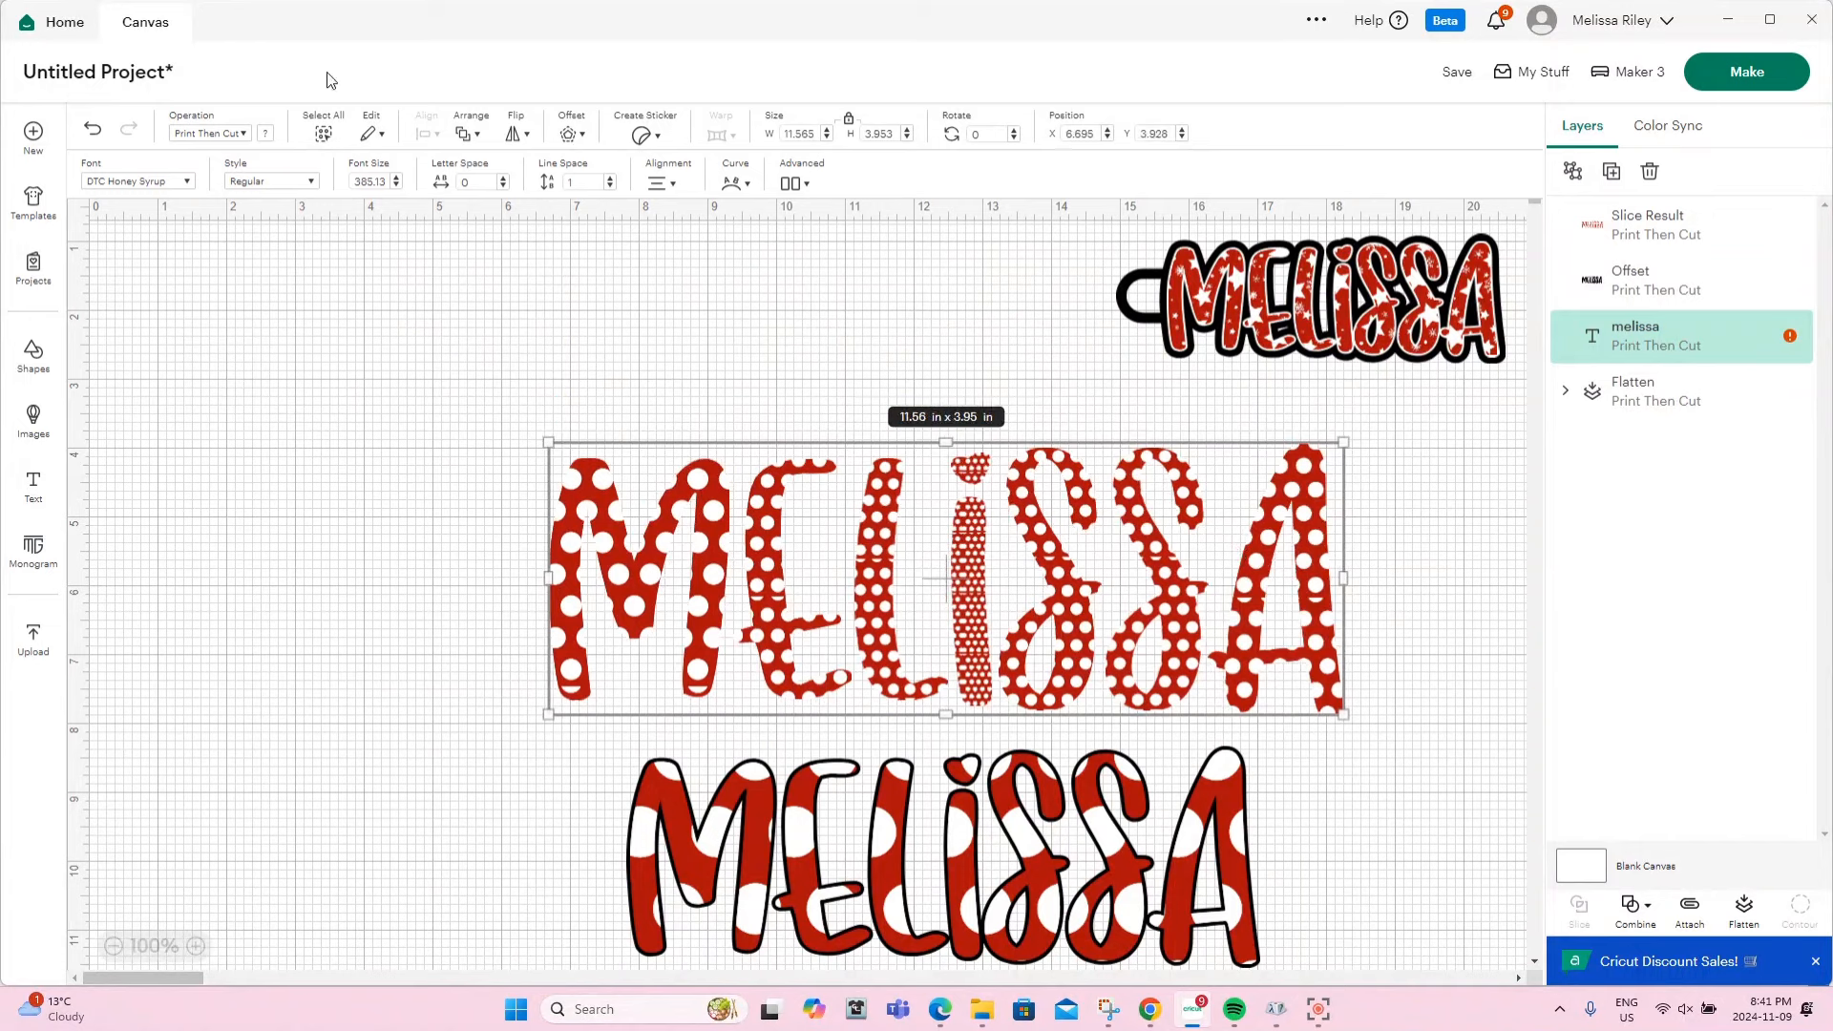
pyautogui.click(570, 136)
pyautogui.click(610, 373)
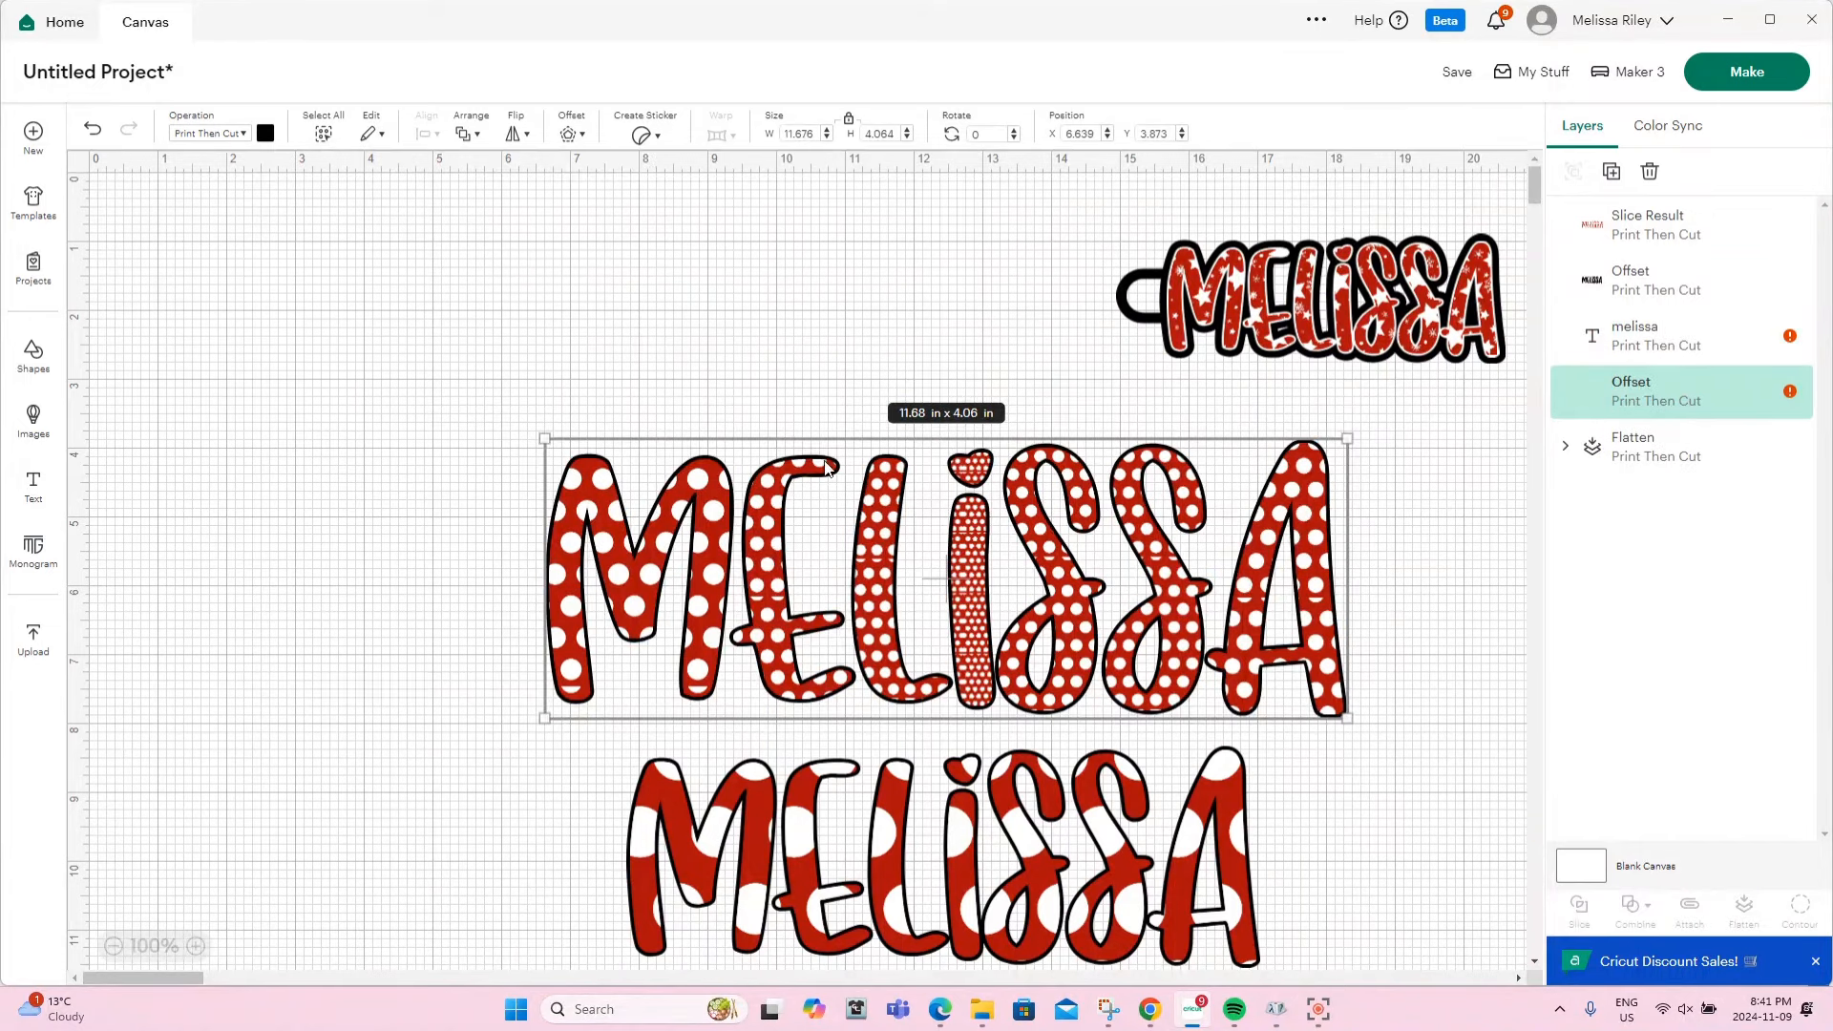
# Undo the resize of the offset alone, and shrink the pattern-filled name together with its offset to roughly the sliced name's size
pyautogui.moveTo(1354, 721); pyautogui.dragTo(1161, 638)
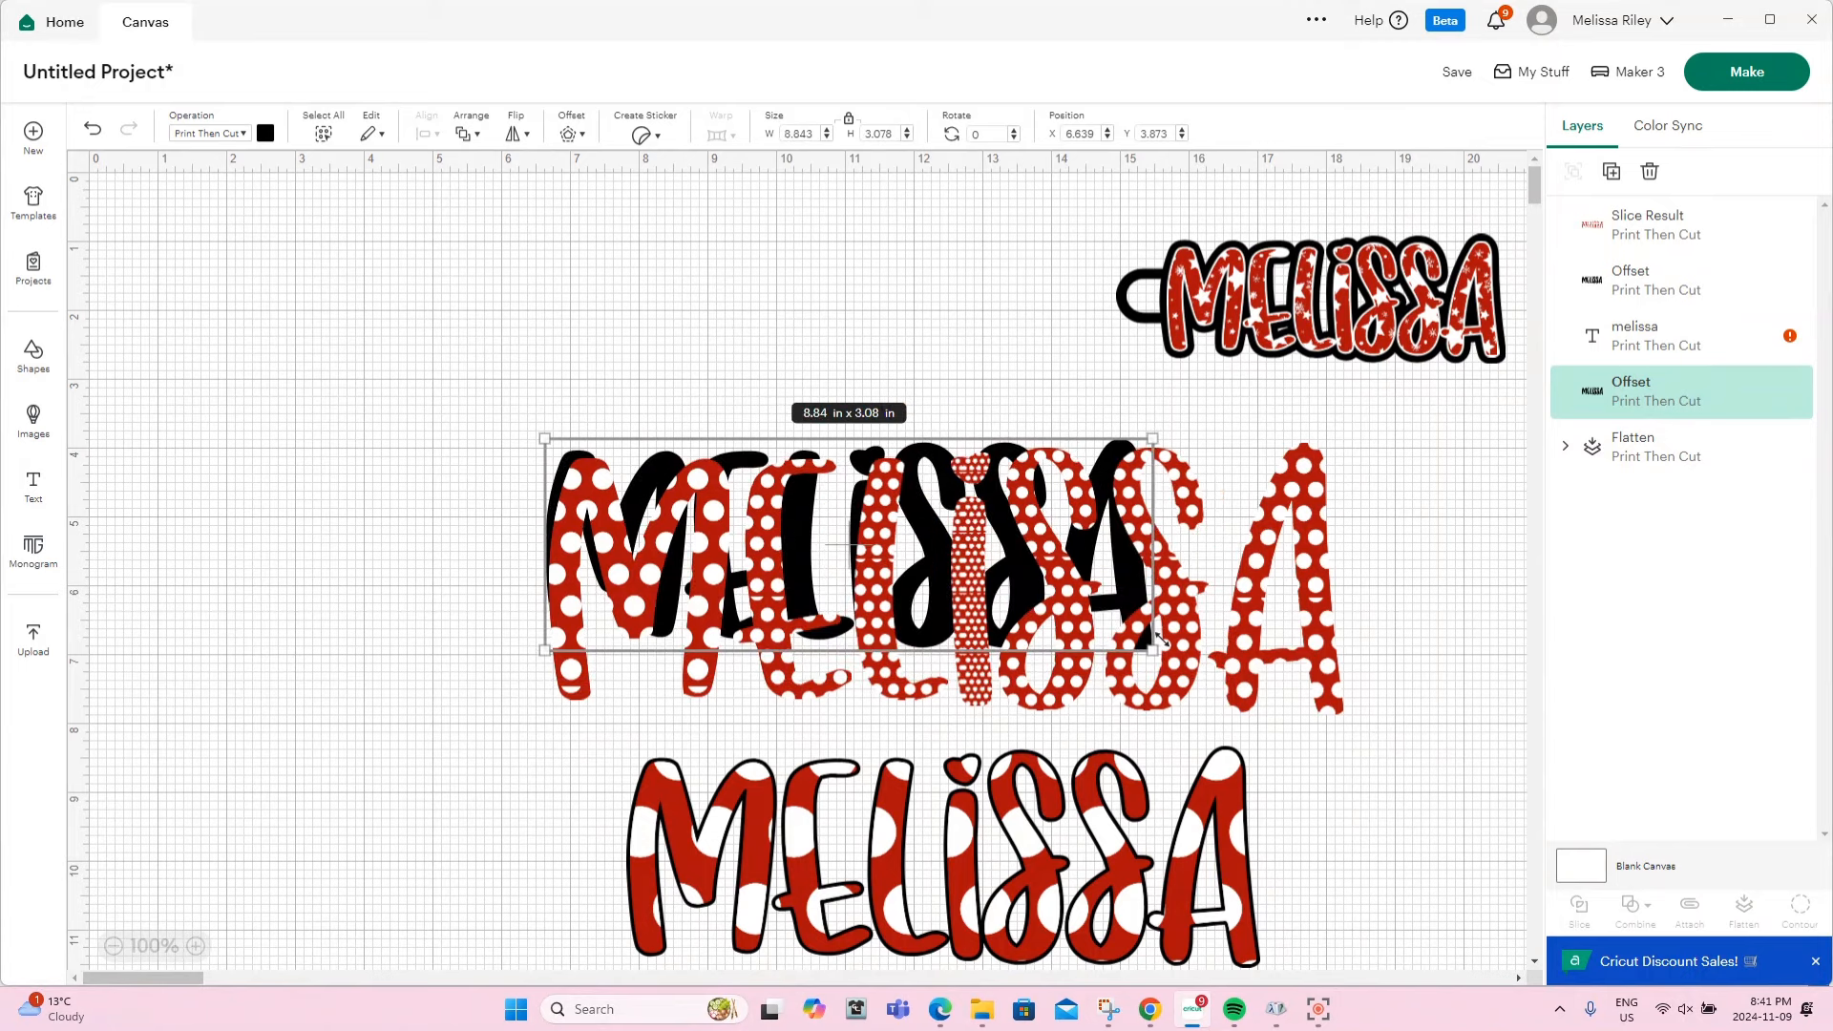
pyautogui.hotkey('ctrl', 'z')
pyautogui.moveTo(1359, 632); pyautogui.dragTo(1314, 583)
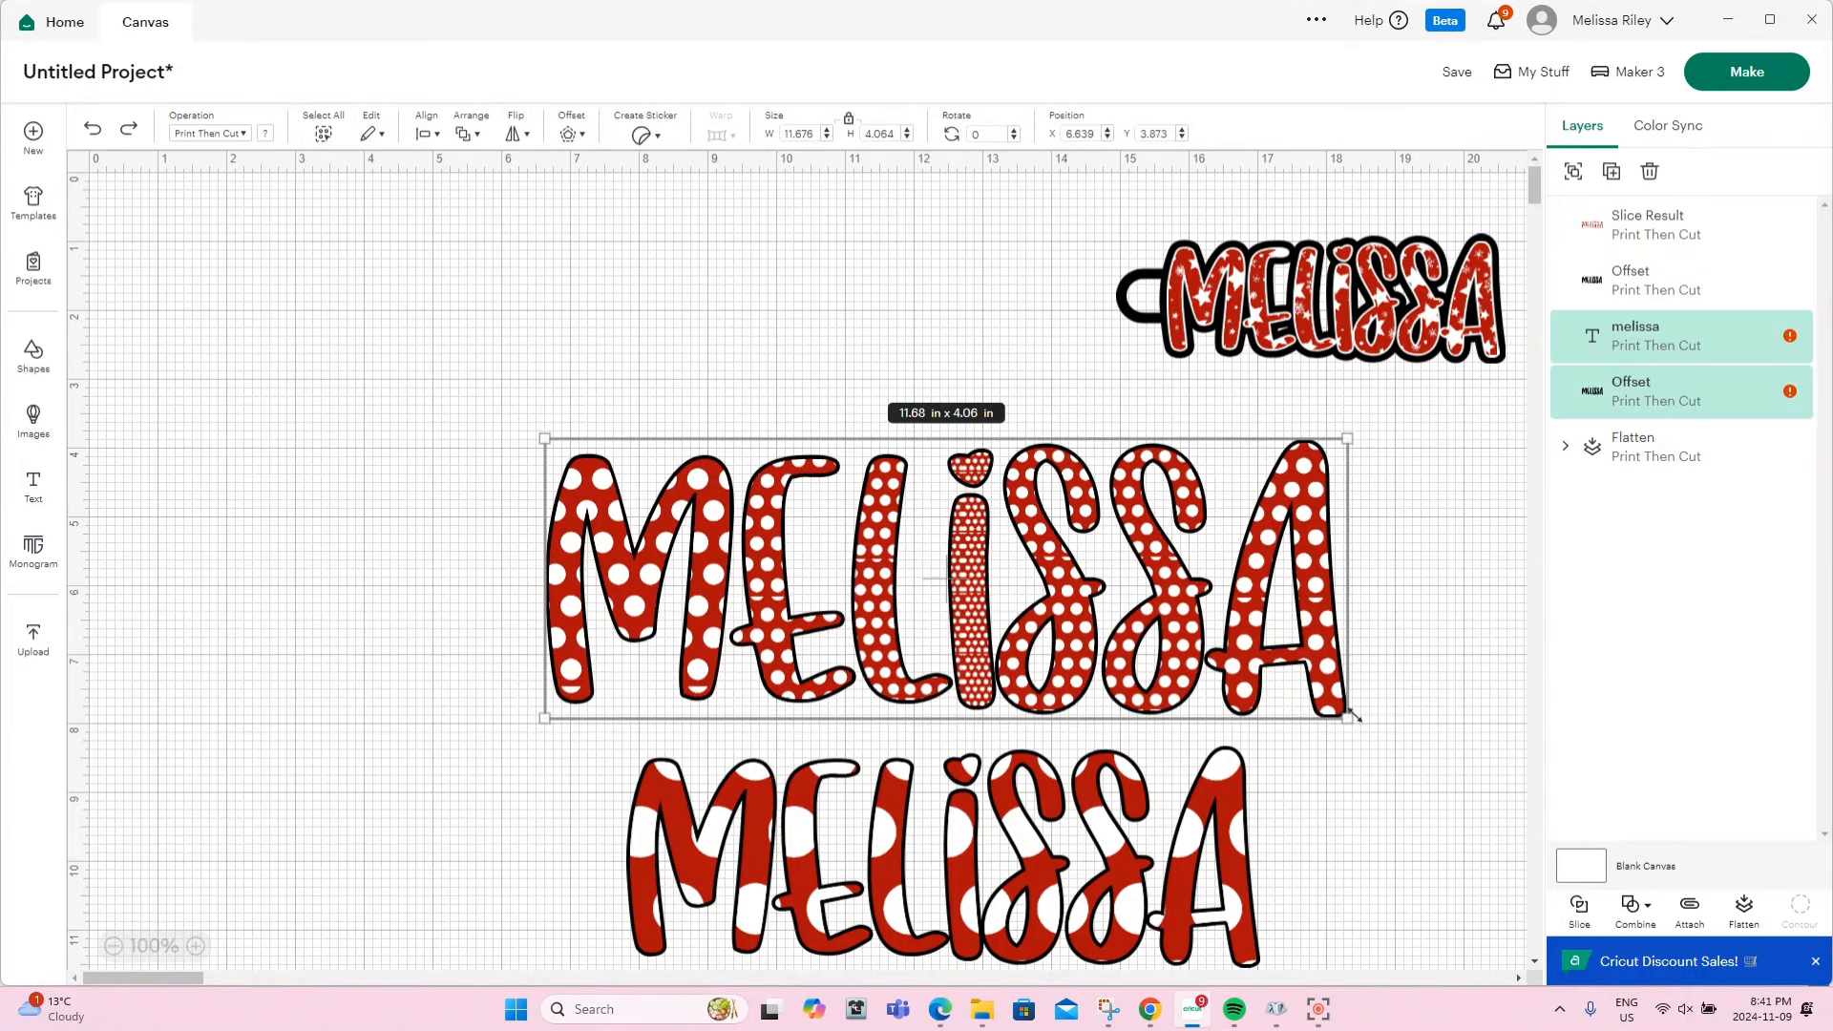
pyautogui.moveTo(1352, 718); pyautogui.dragTo(1261, 727)
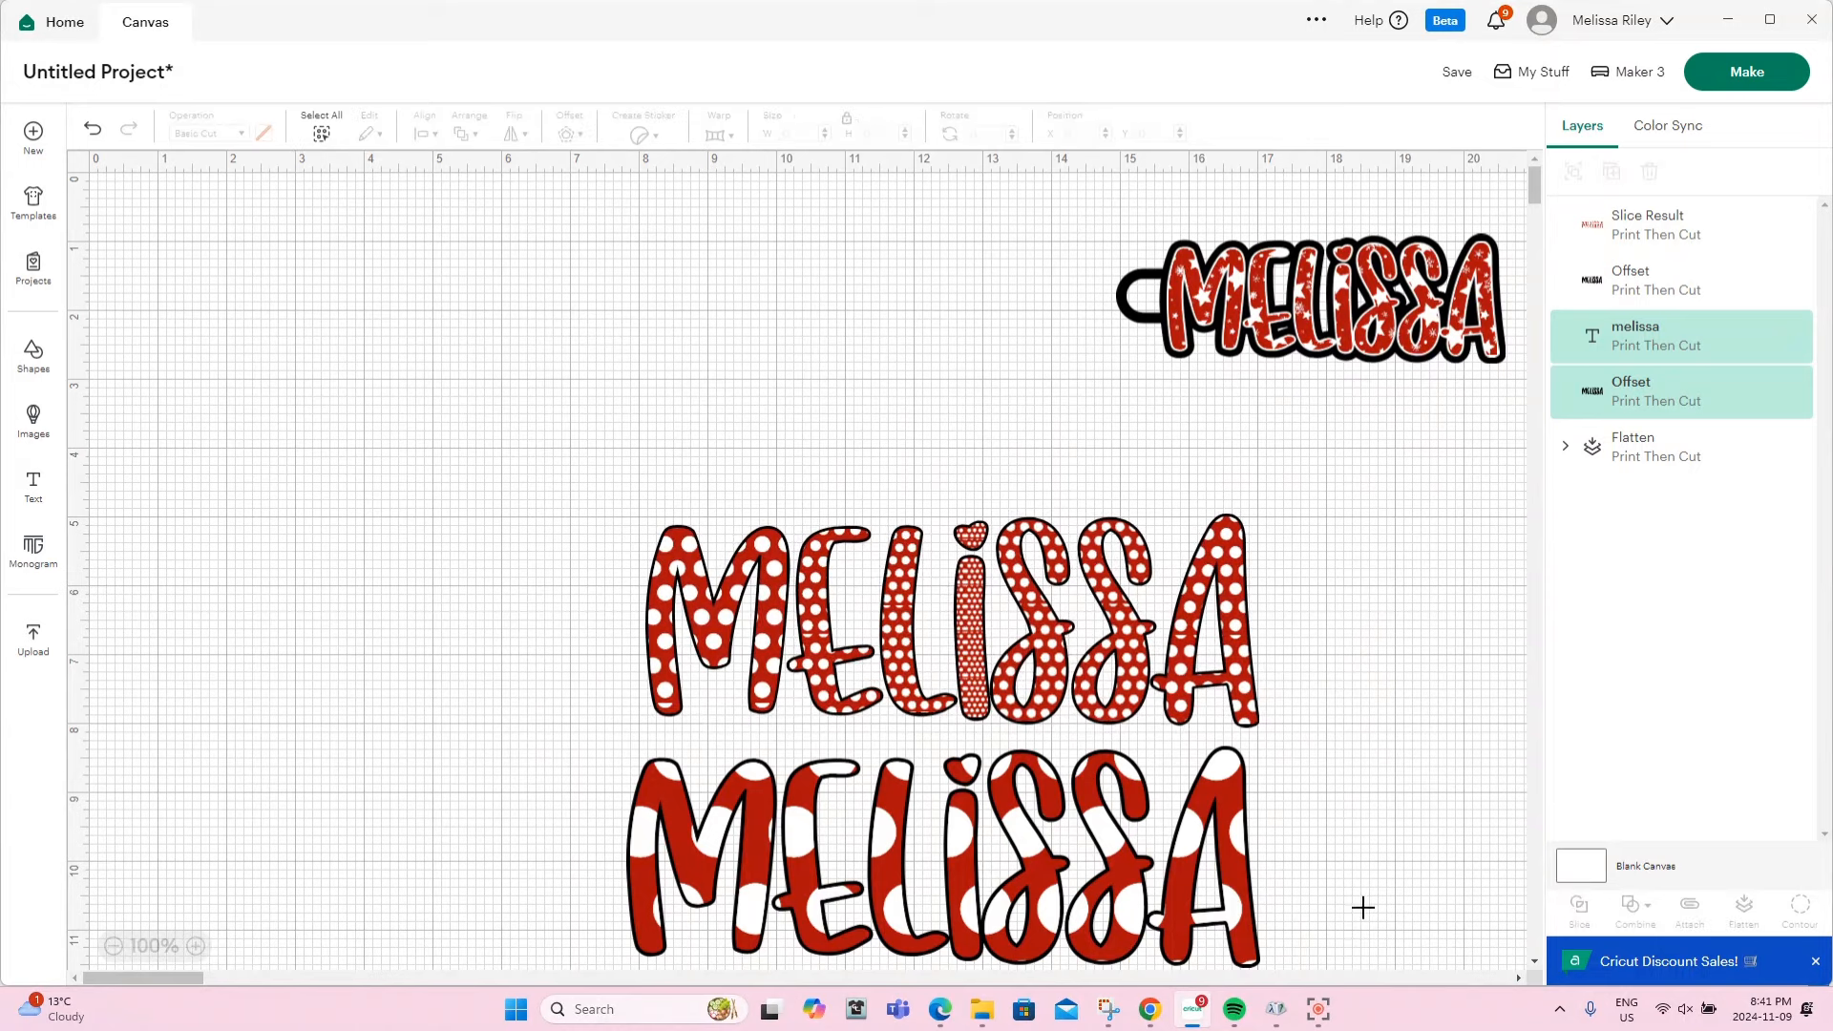
# Move both outlined names together to about X 3.35, Y 1.07 and enlarge them to fill the space beside the tag
pyautogui.moveTo(1369, 908); pyautogui.dragTo(603, 721)
pyautogui.moveTo(846, 788); pyautogui.dragTo(539, 518)
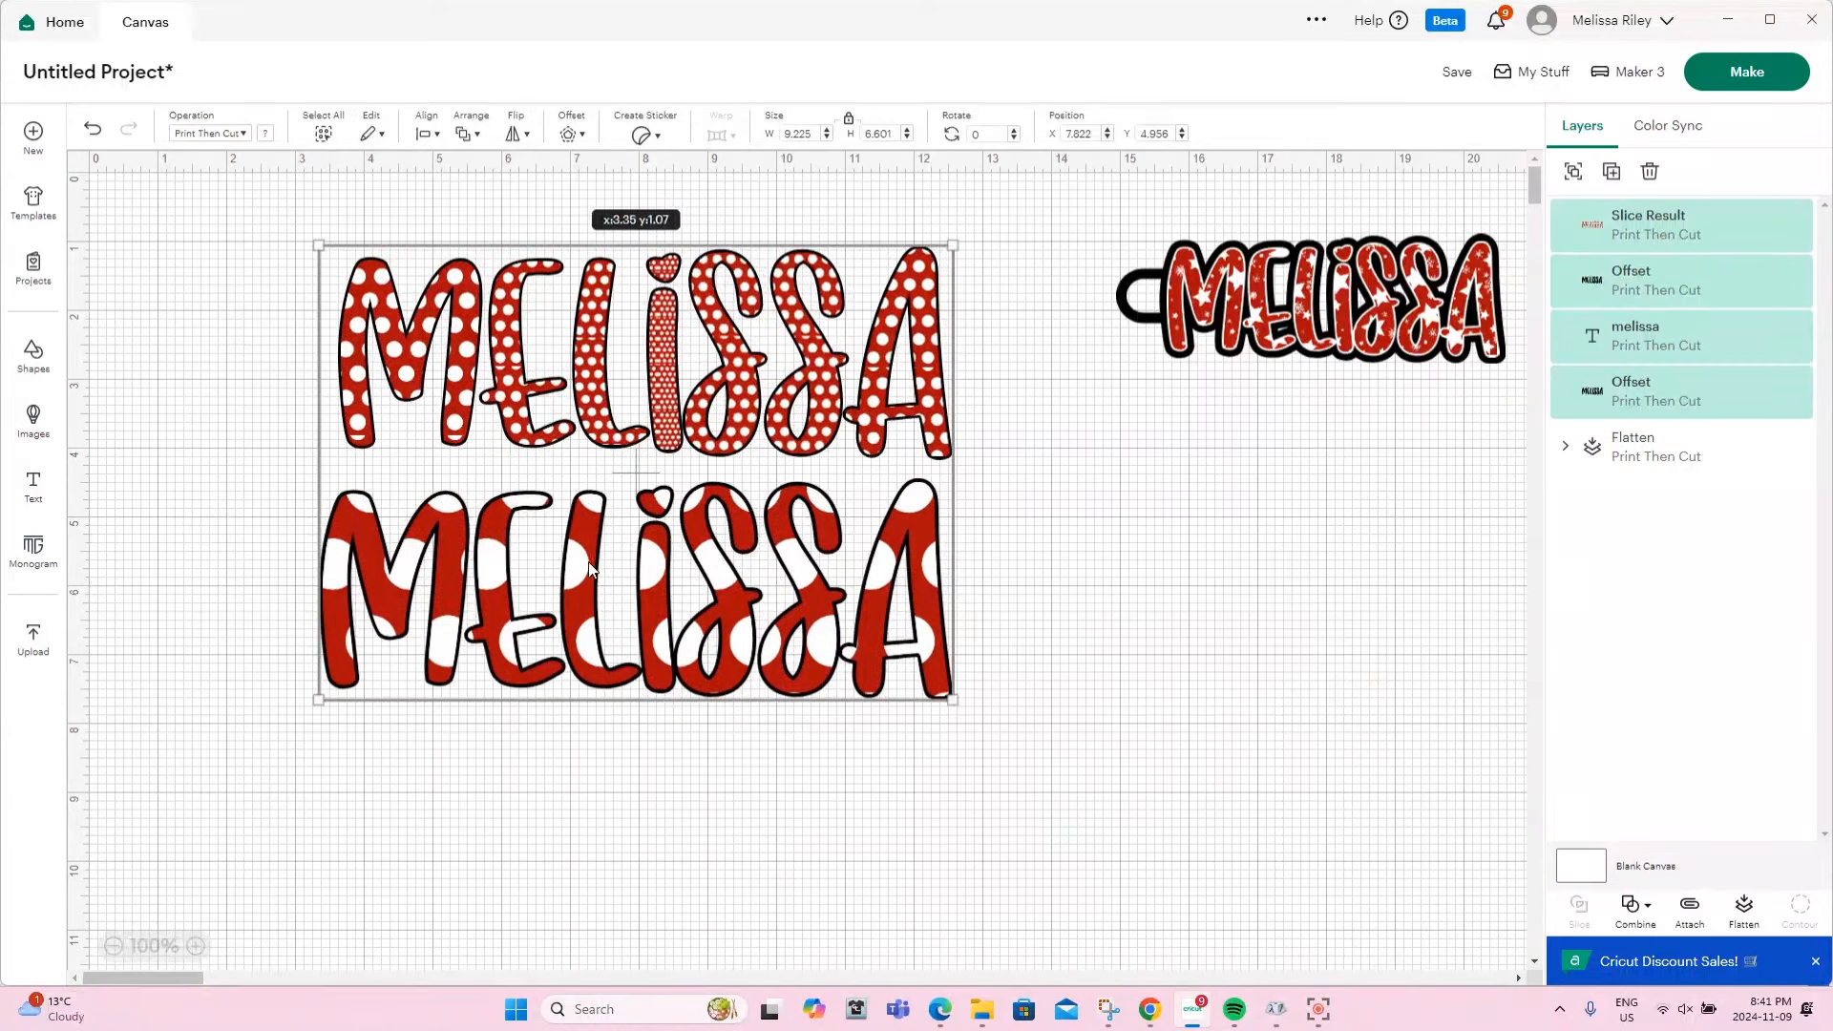
pyautogui.moveTo(972, 708); pyautogui.dragTo(1138, 826)
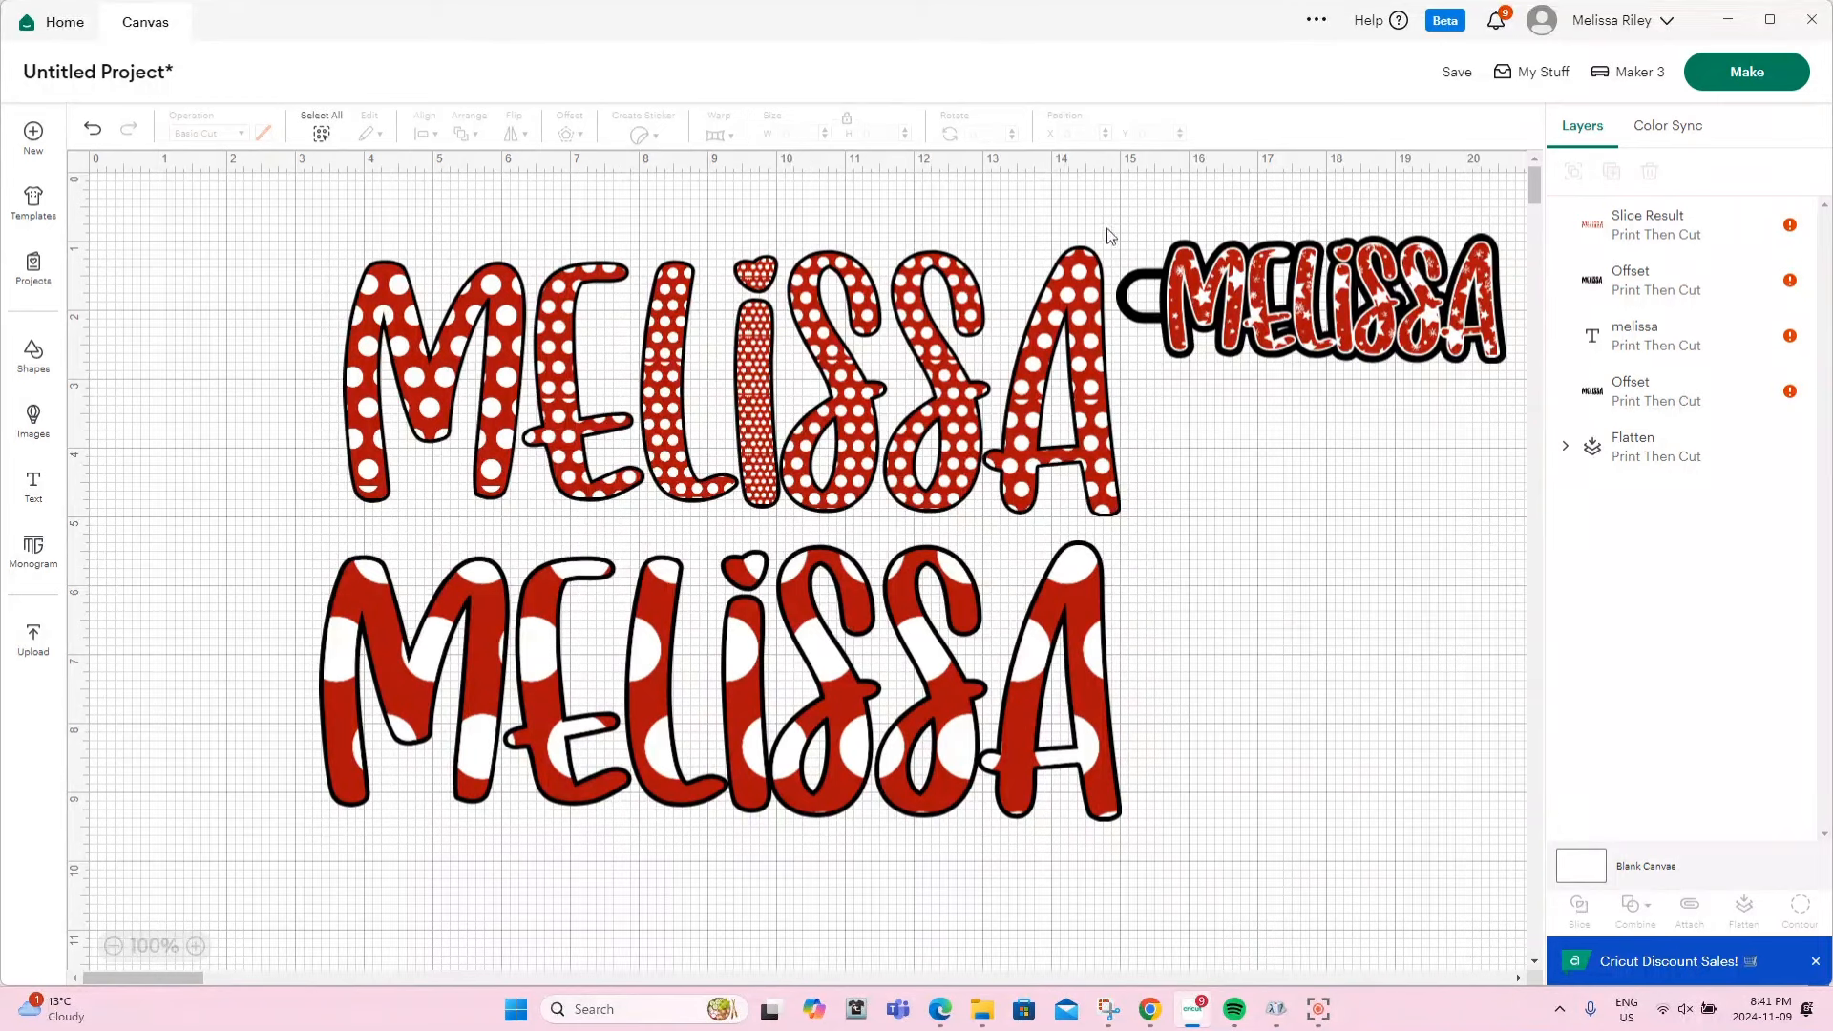